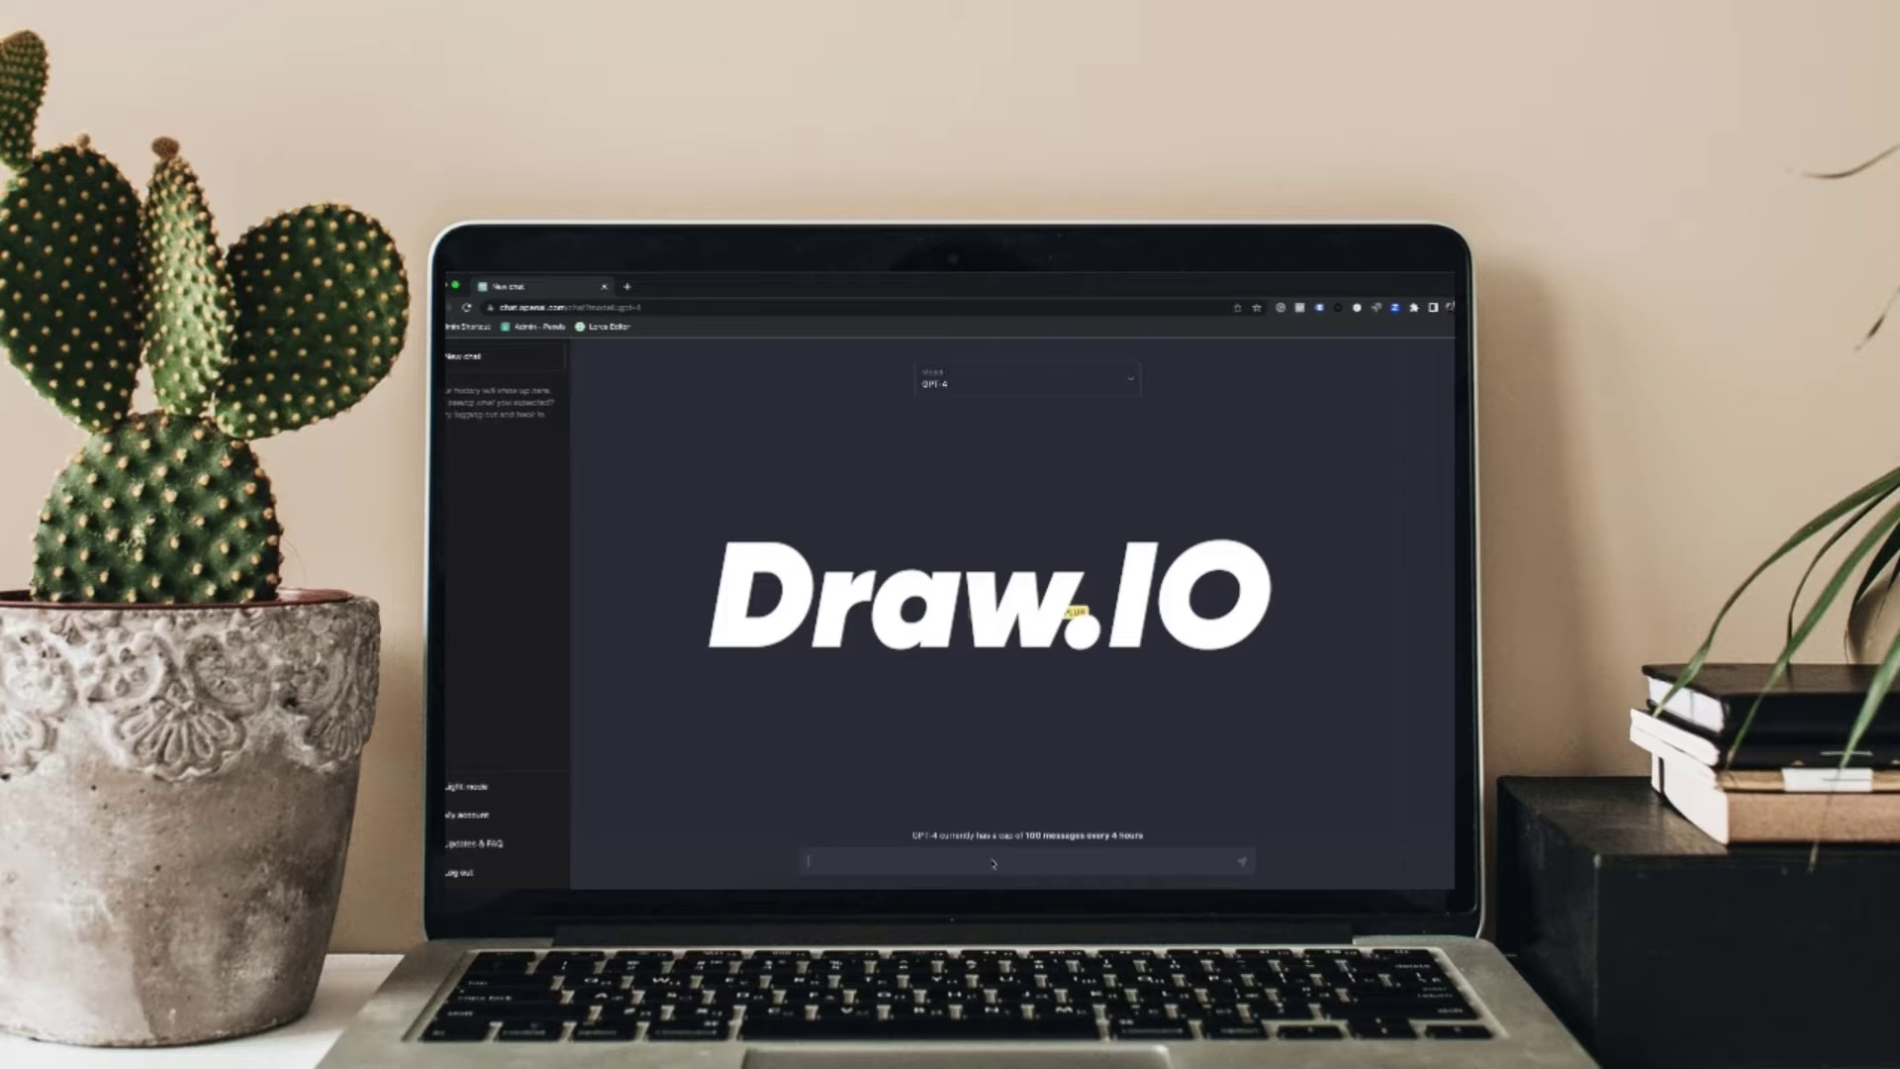
Step: Paste the question about how ChatGPT-3 differs from ChatGPT-4 and send it
type("What is the difference between ChatGPT-3 and ChatGPT-4?")
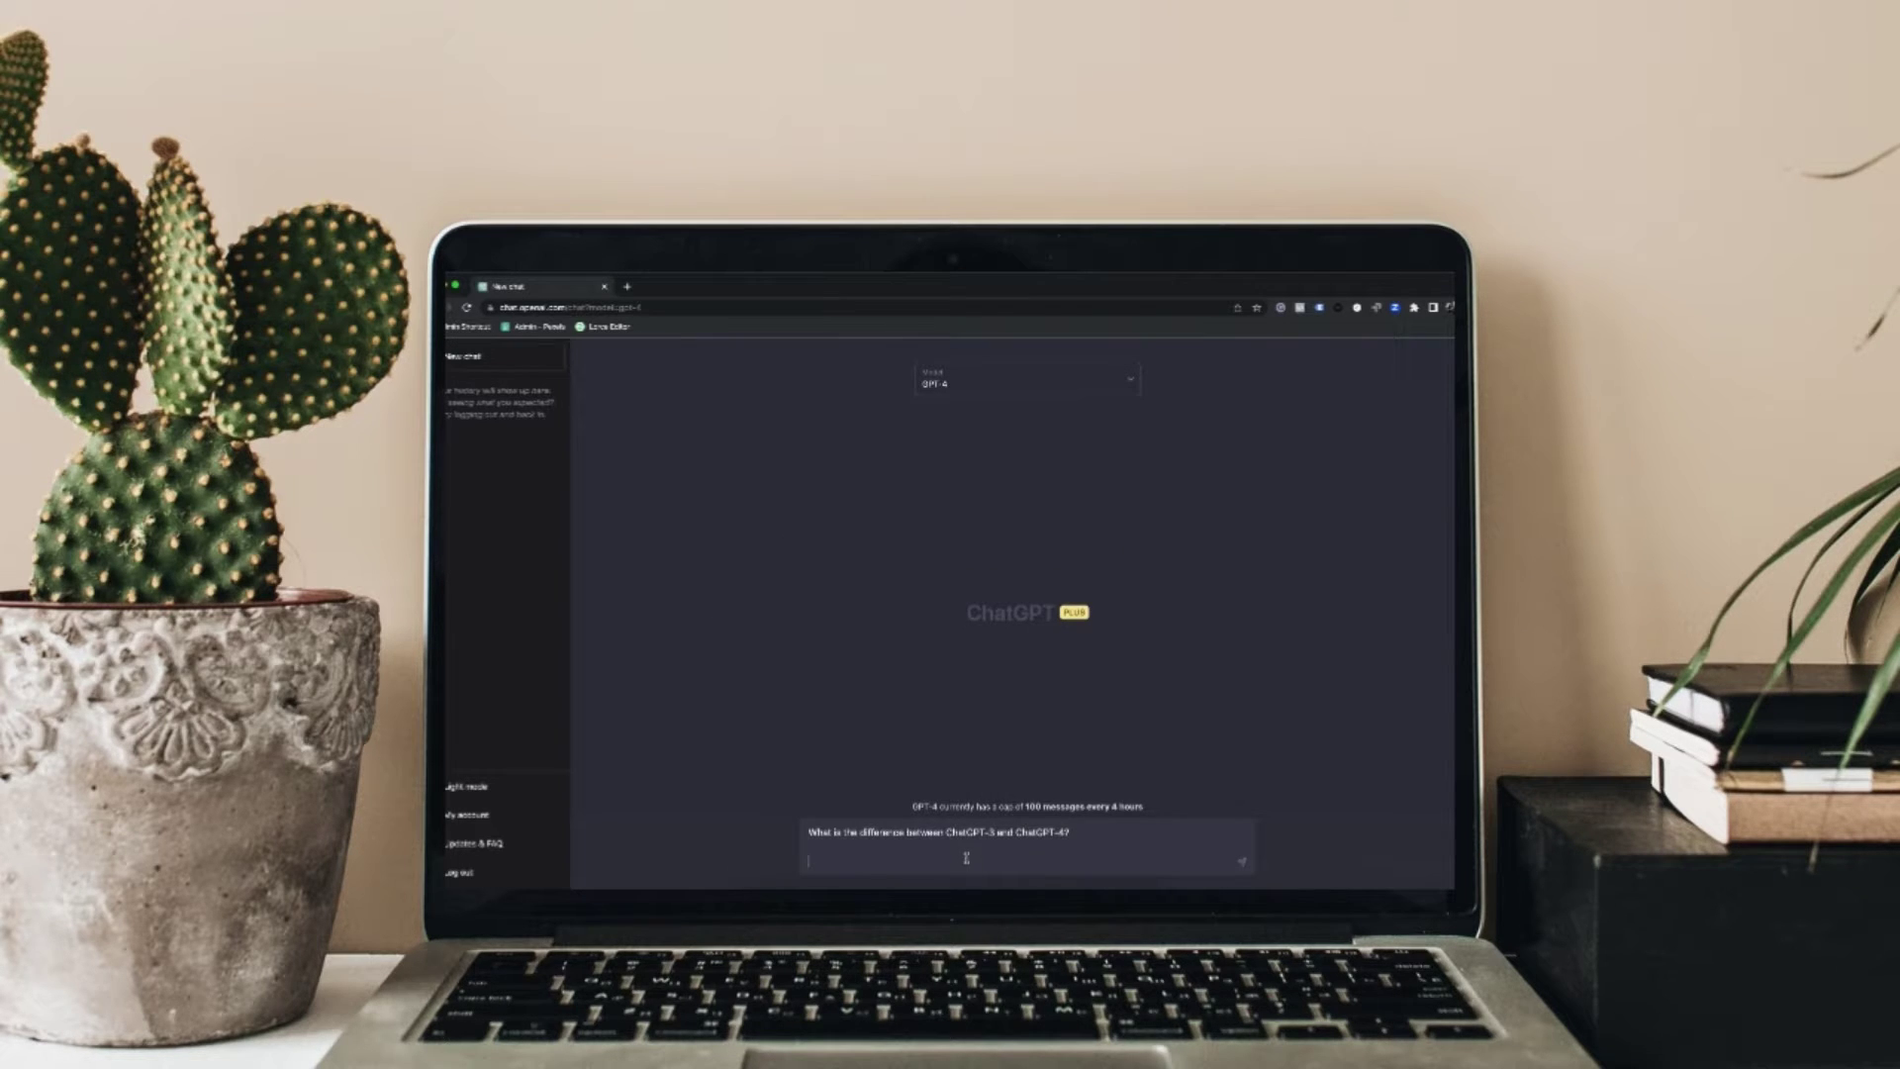
key("Return")
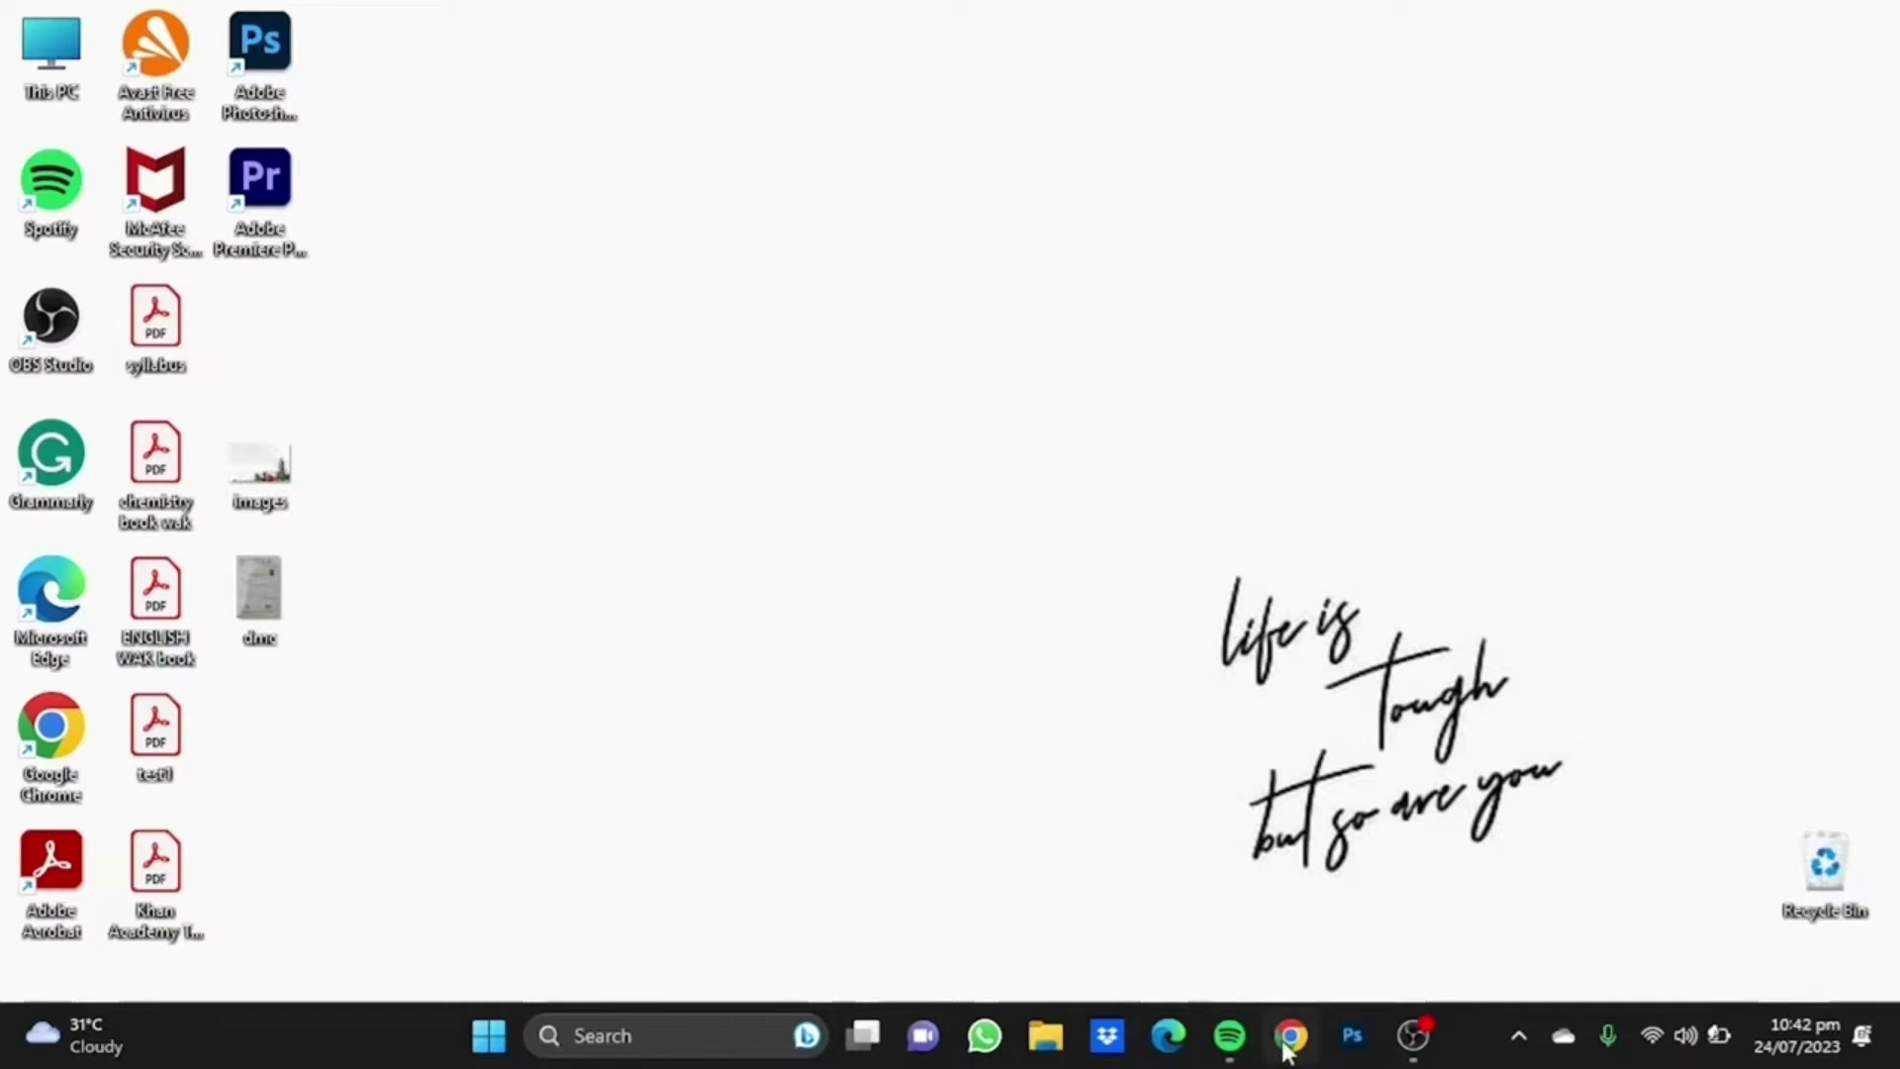
Step: Open chat.openai.com in Google Chrome
left_click(1284, 1037)
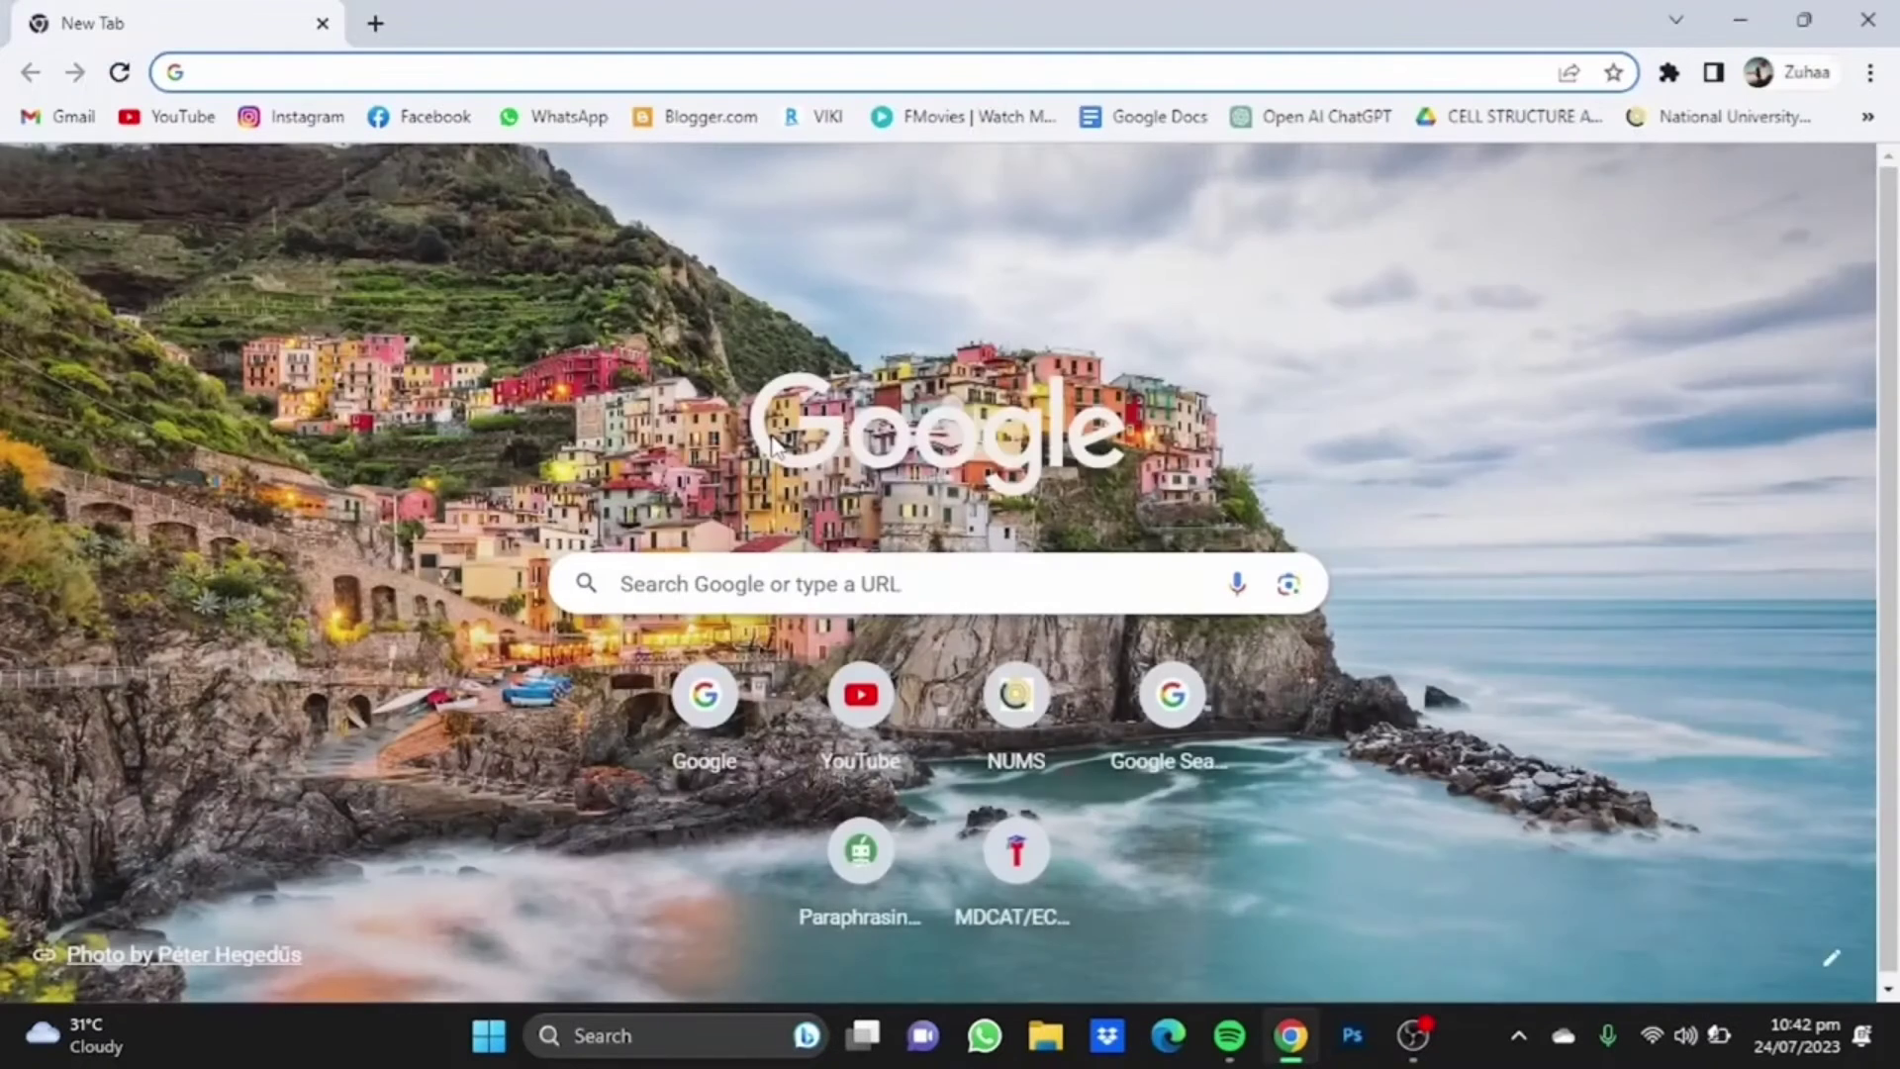
type("cha")
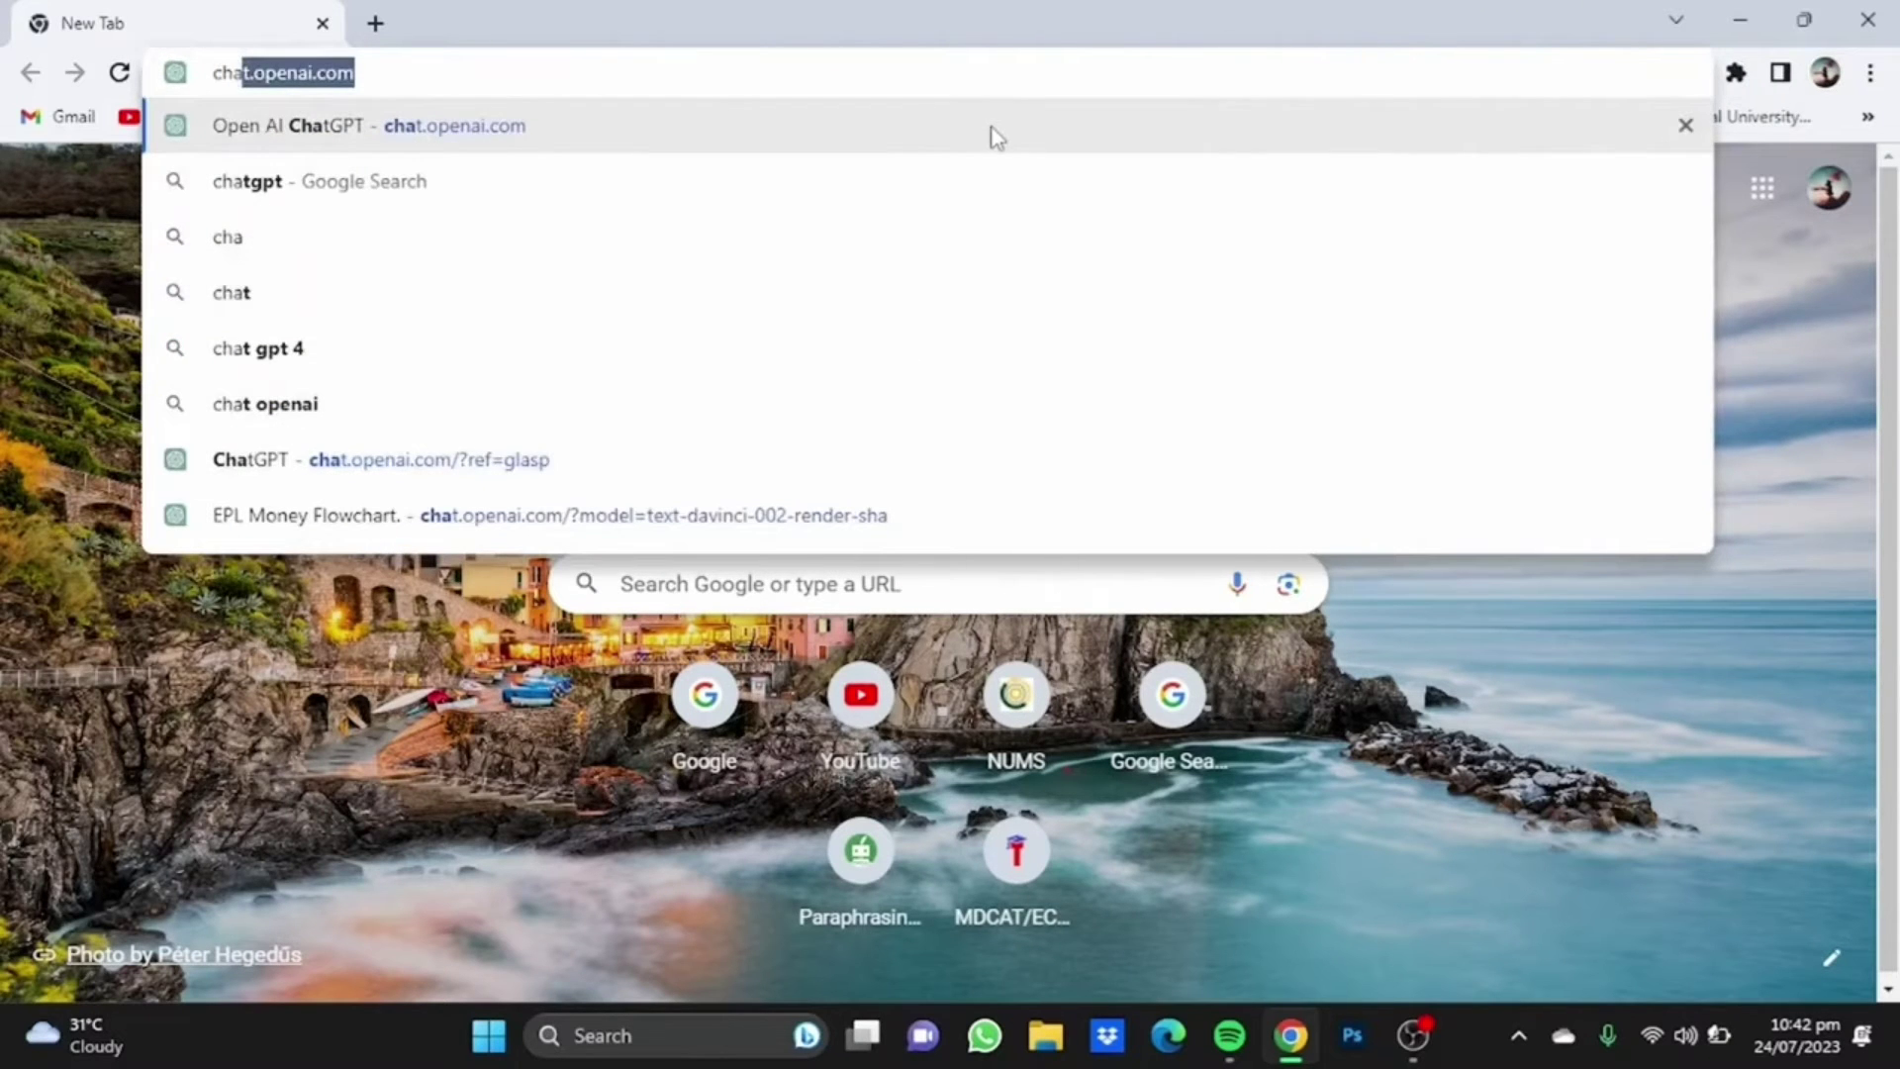
left_click(998, 135)
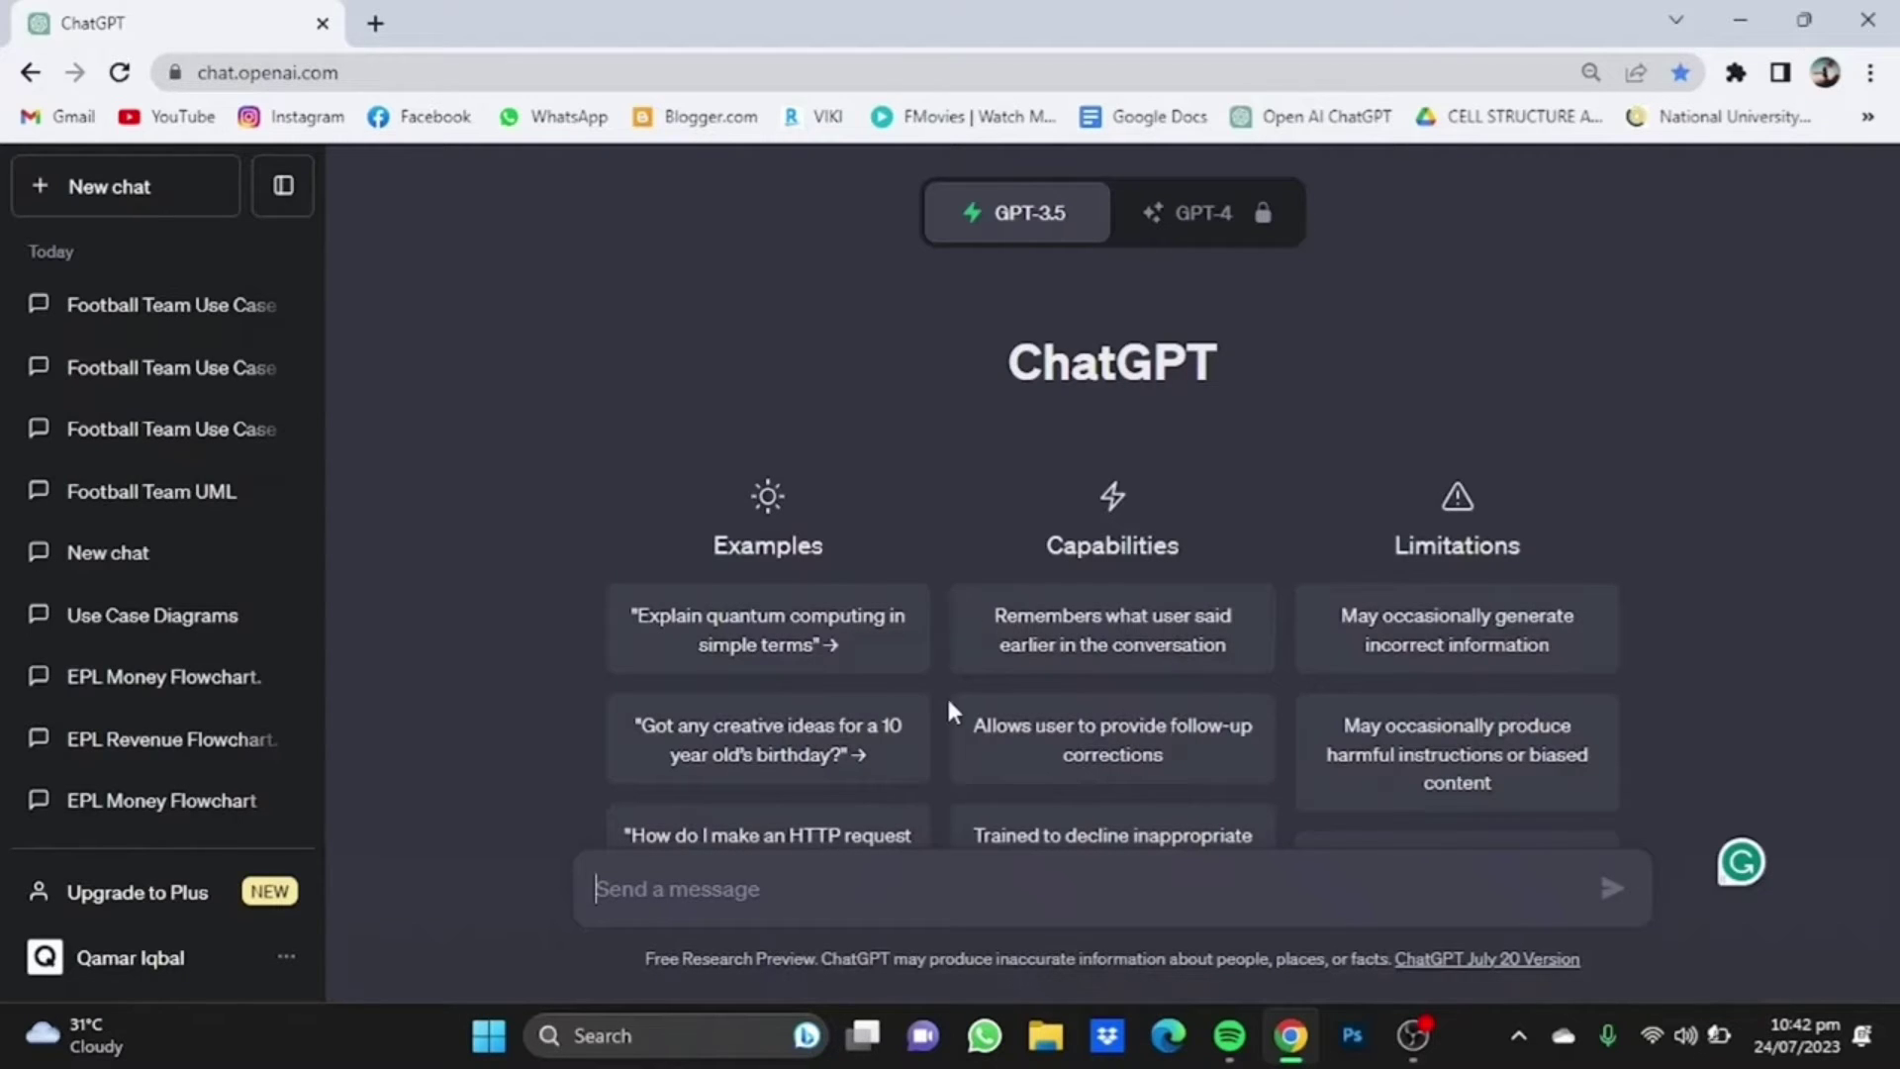
Step: Type the prompt 'give me a use case diagram on how a football team works in PLANTUML format'
type("give me a")
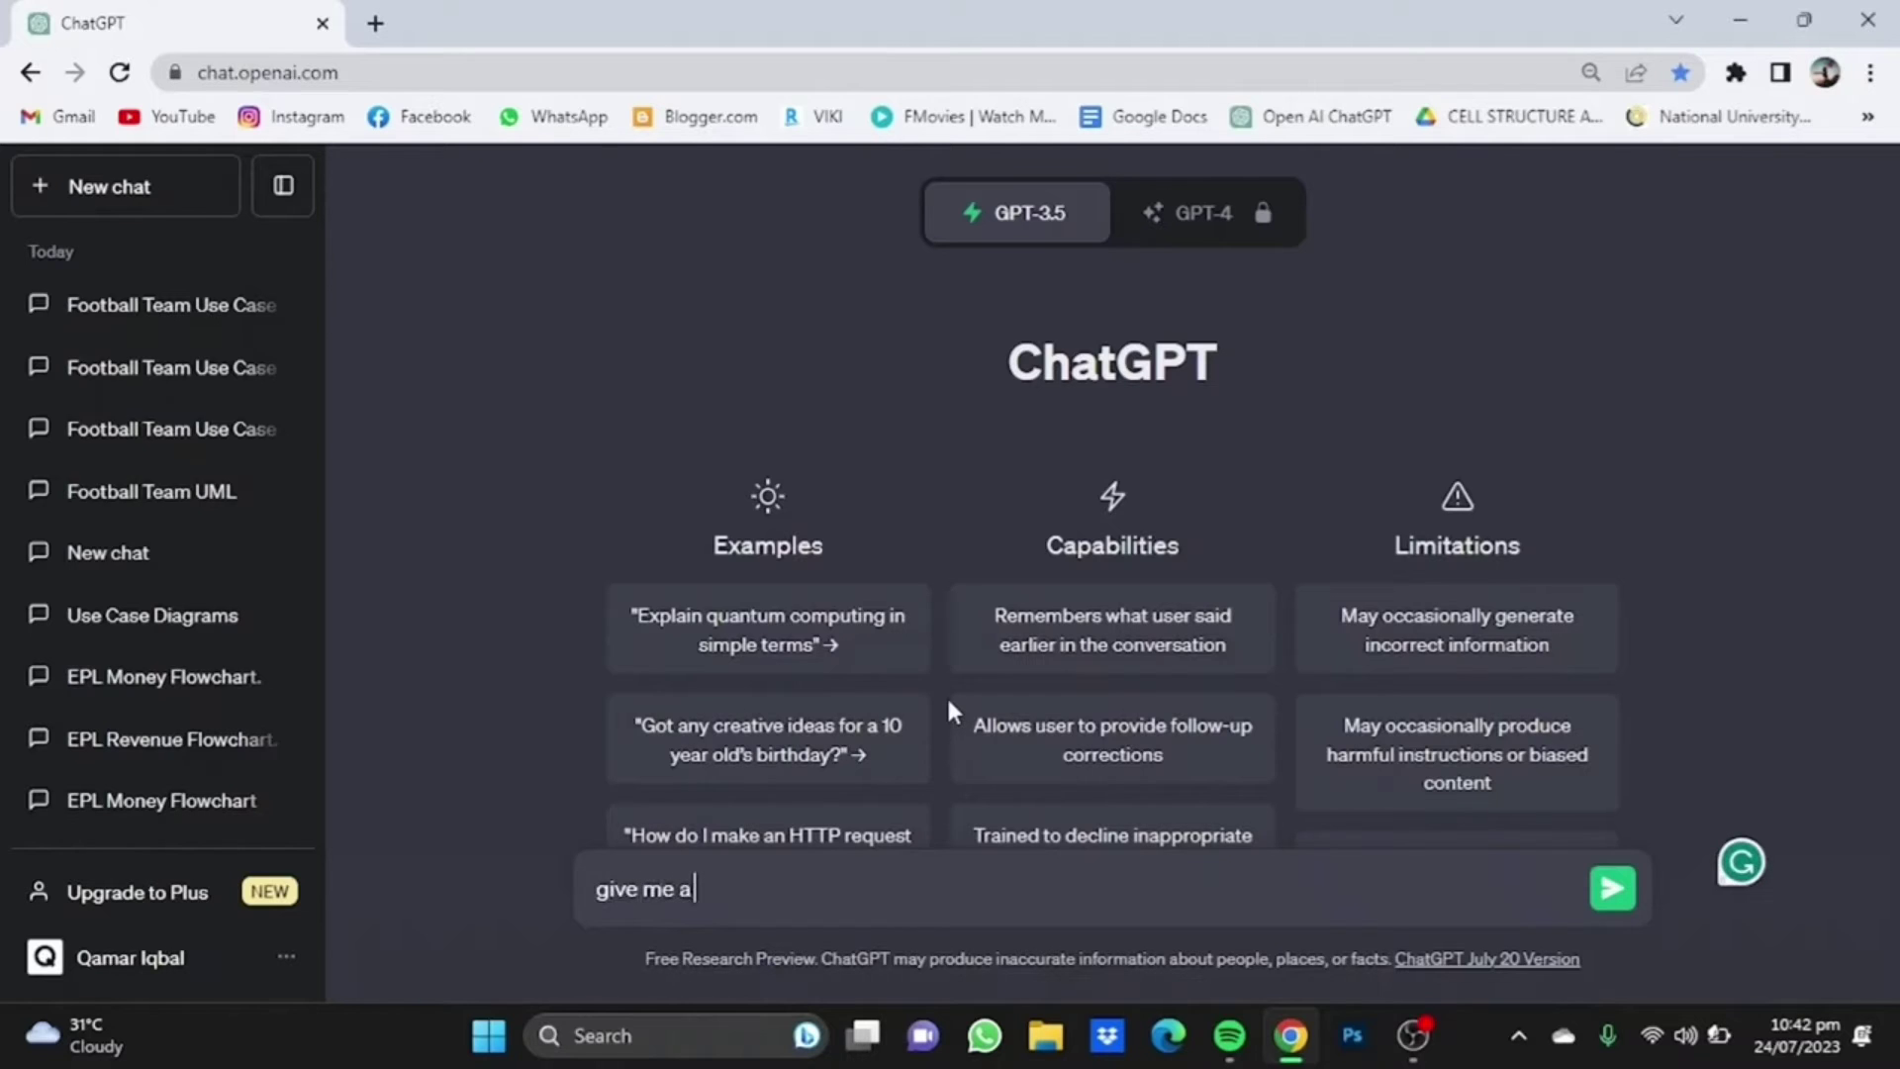
type(" use case dia")
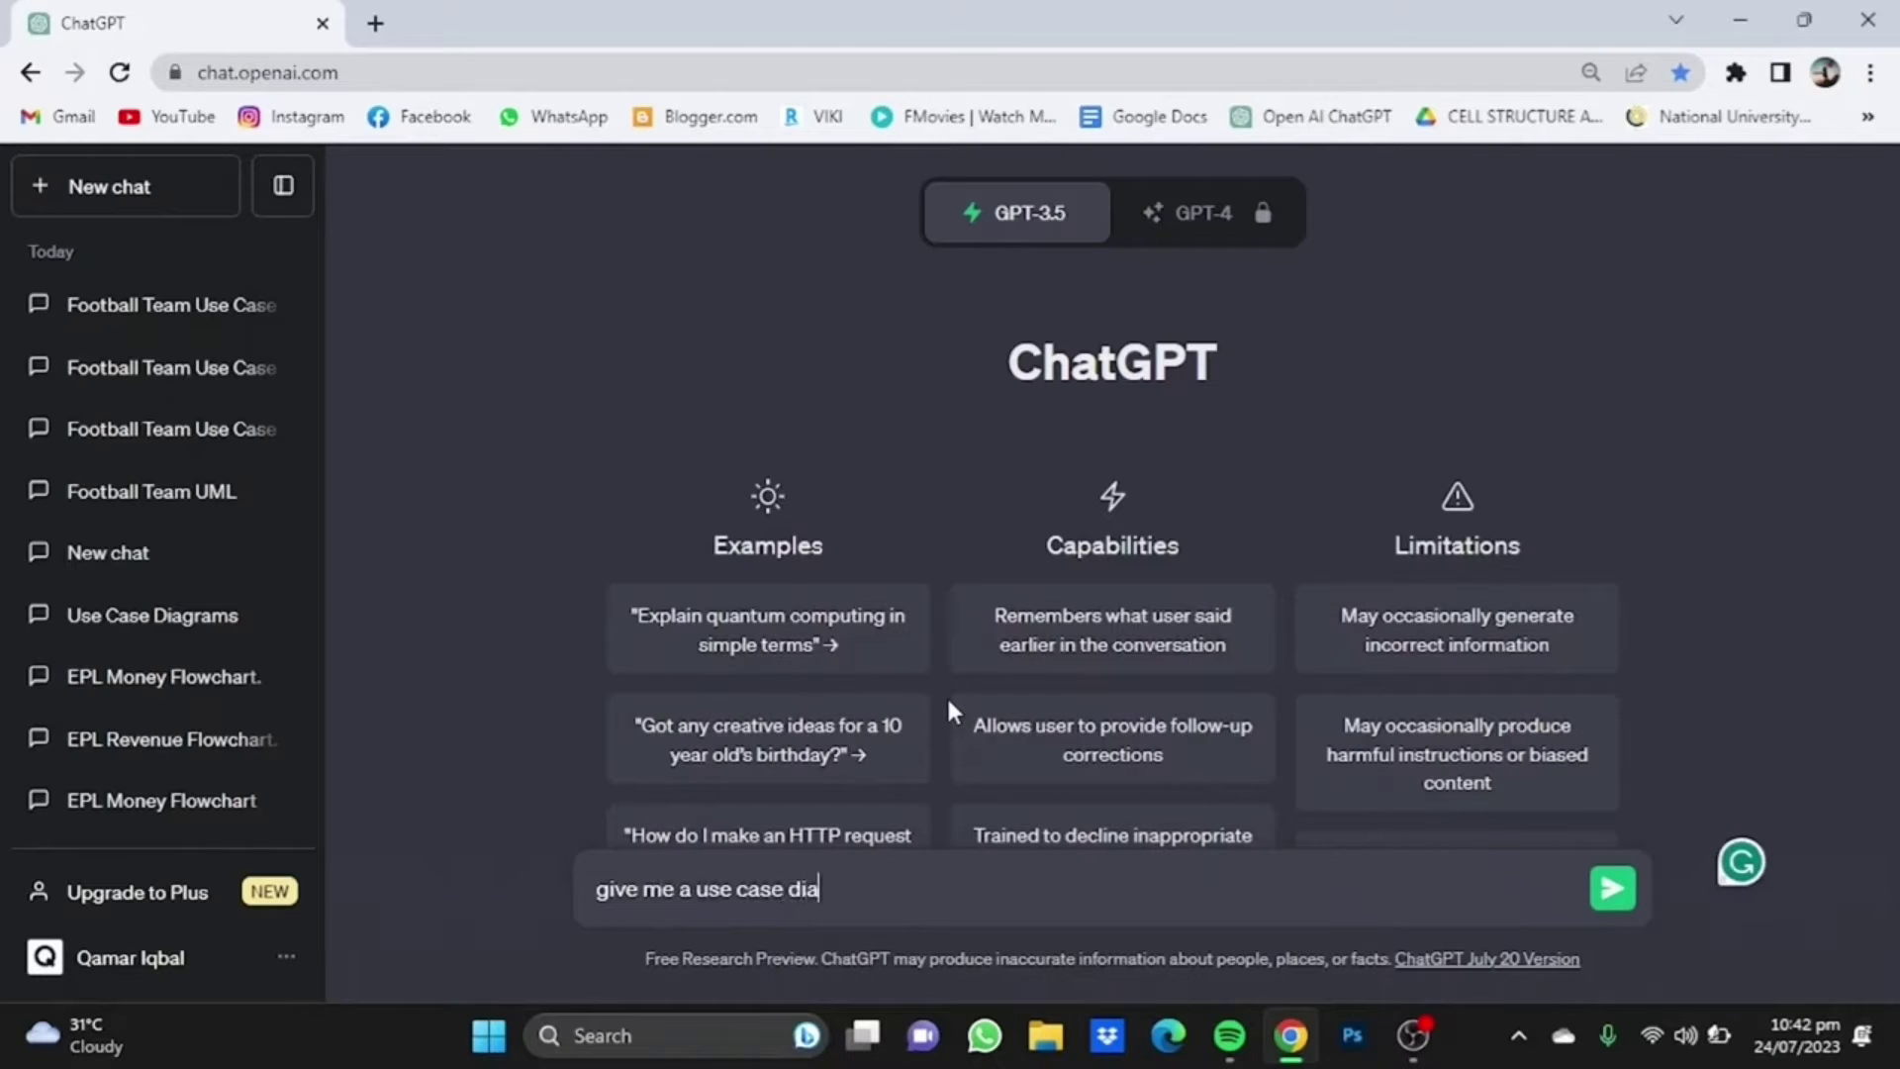
type("gram on how a ")
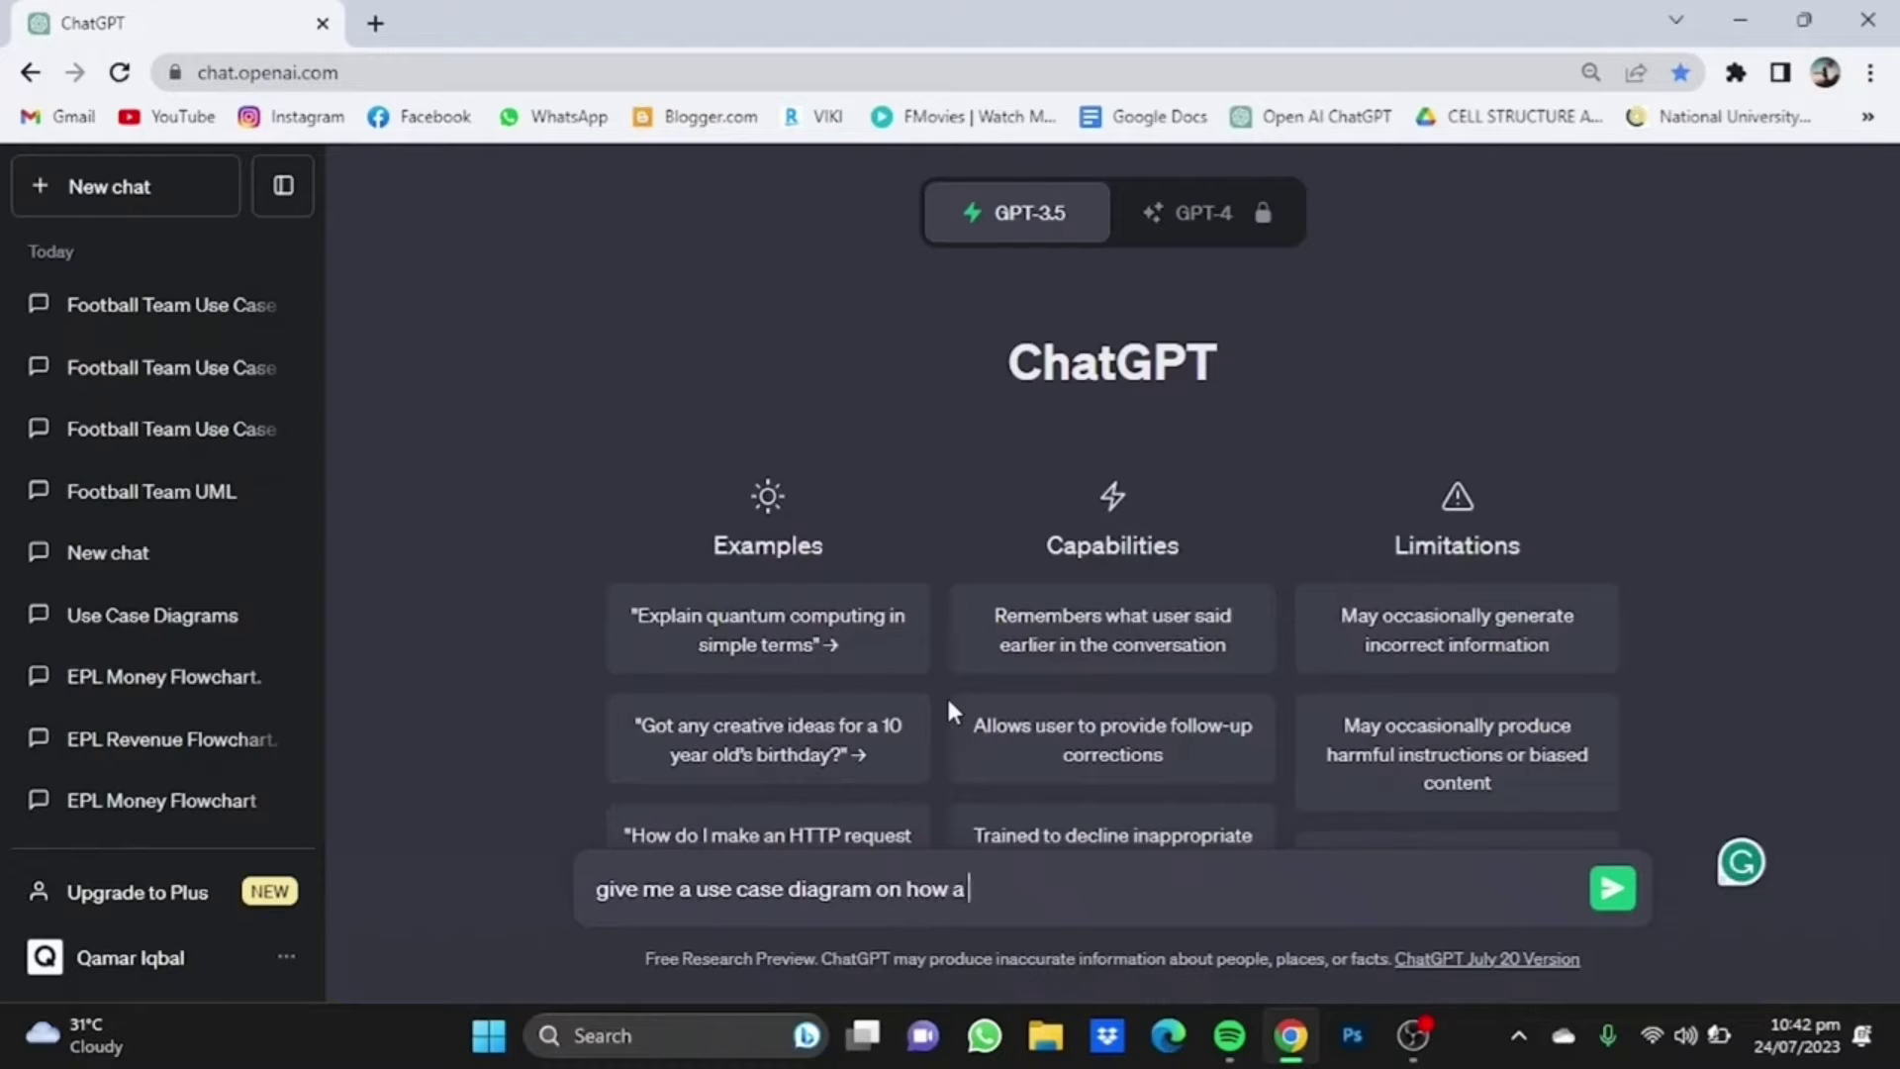
type("footbal")
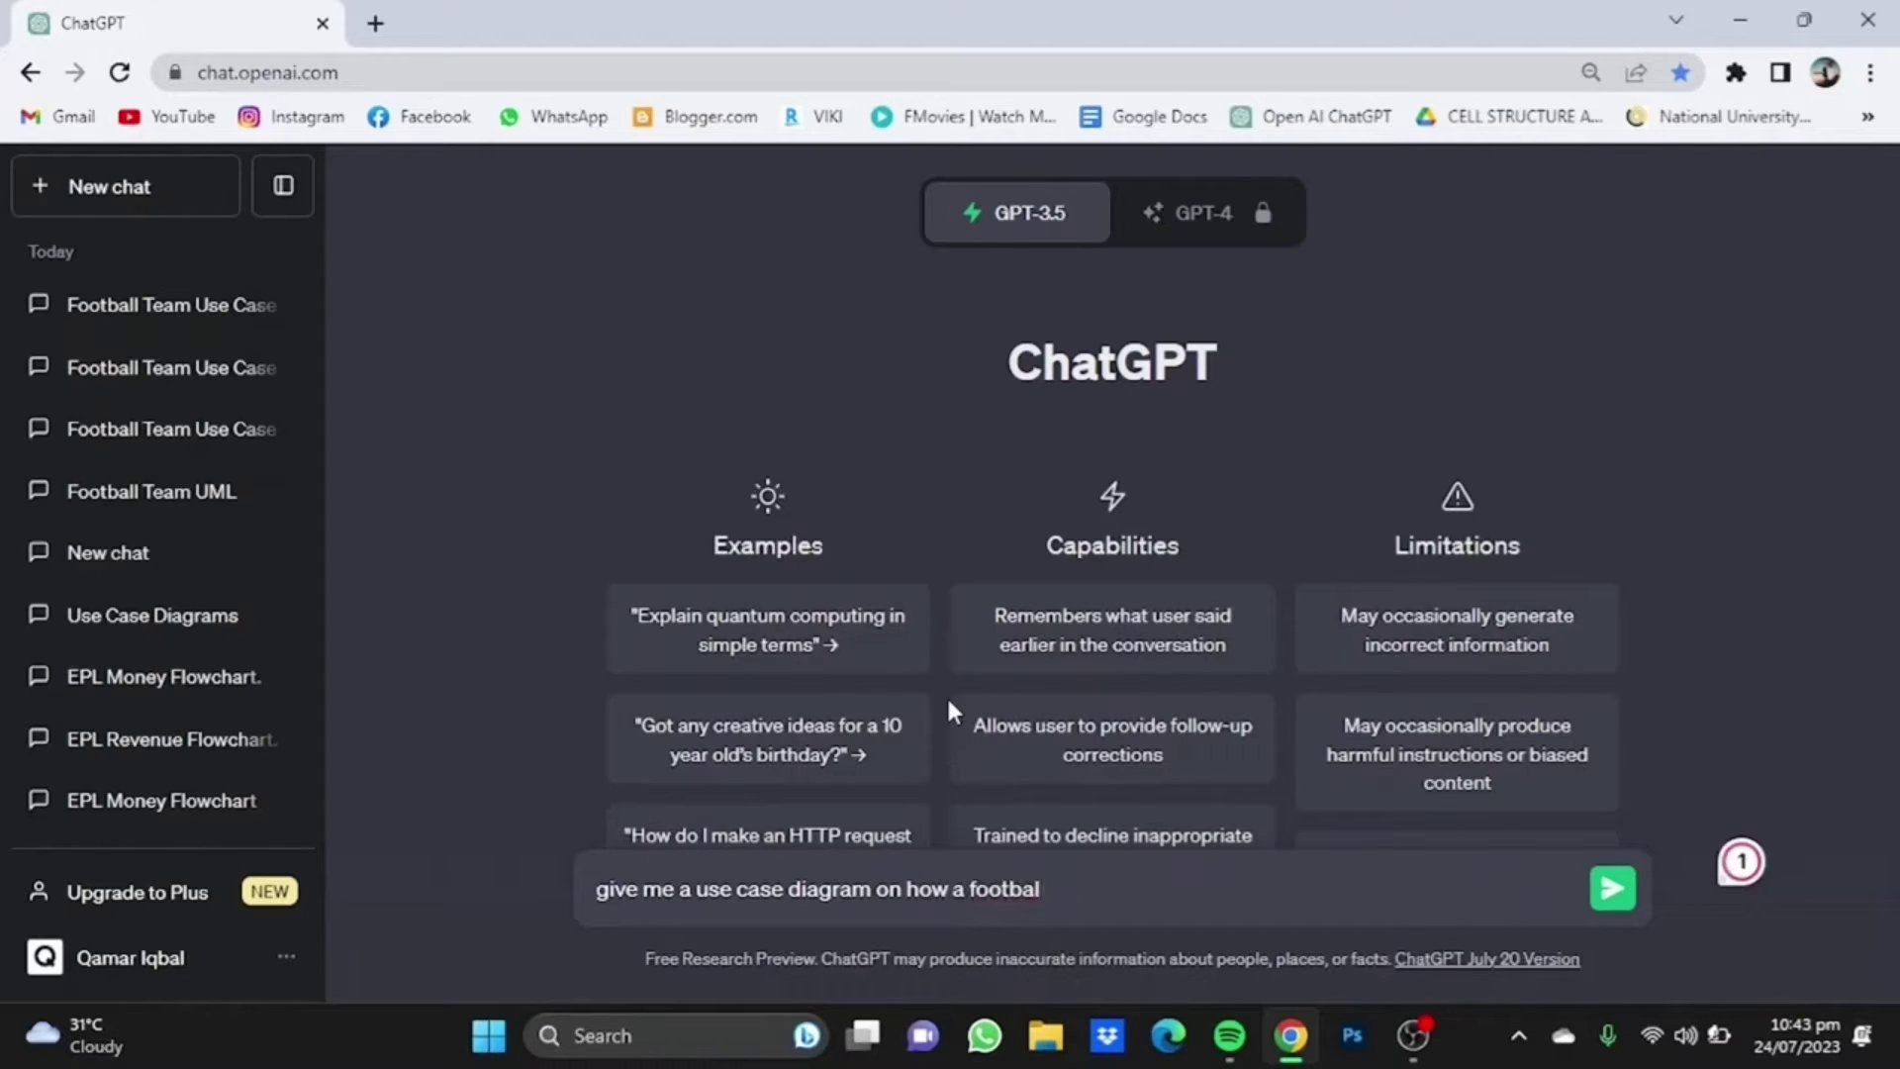
type("l team workd")
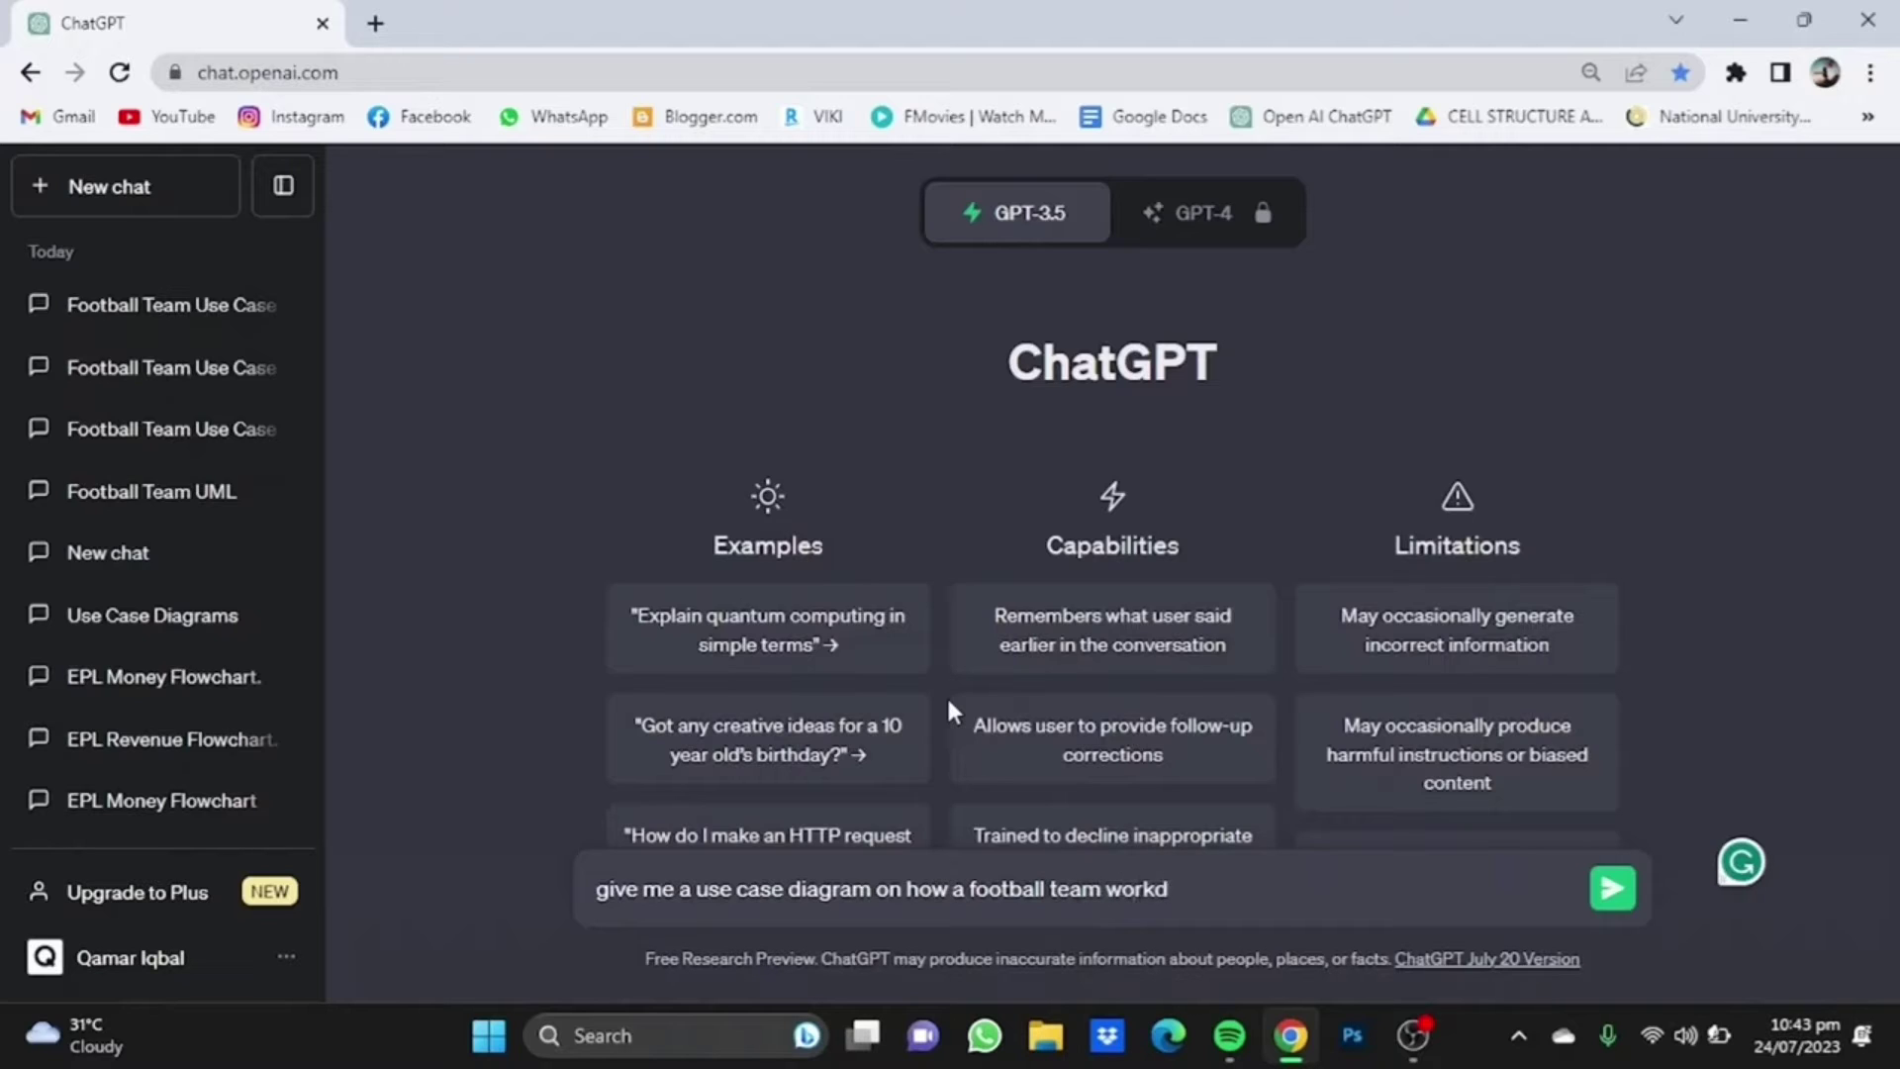
key("BackSpace")
type("s in PLANTUML")
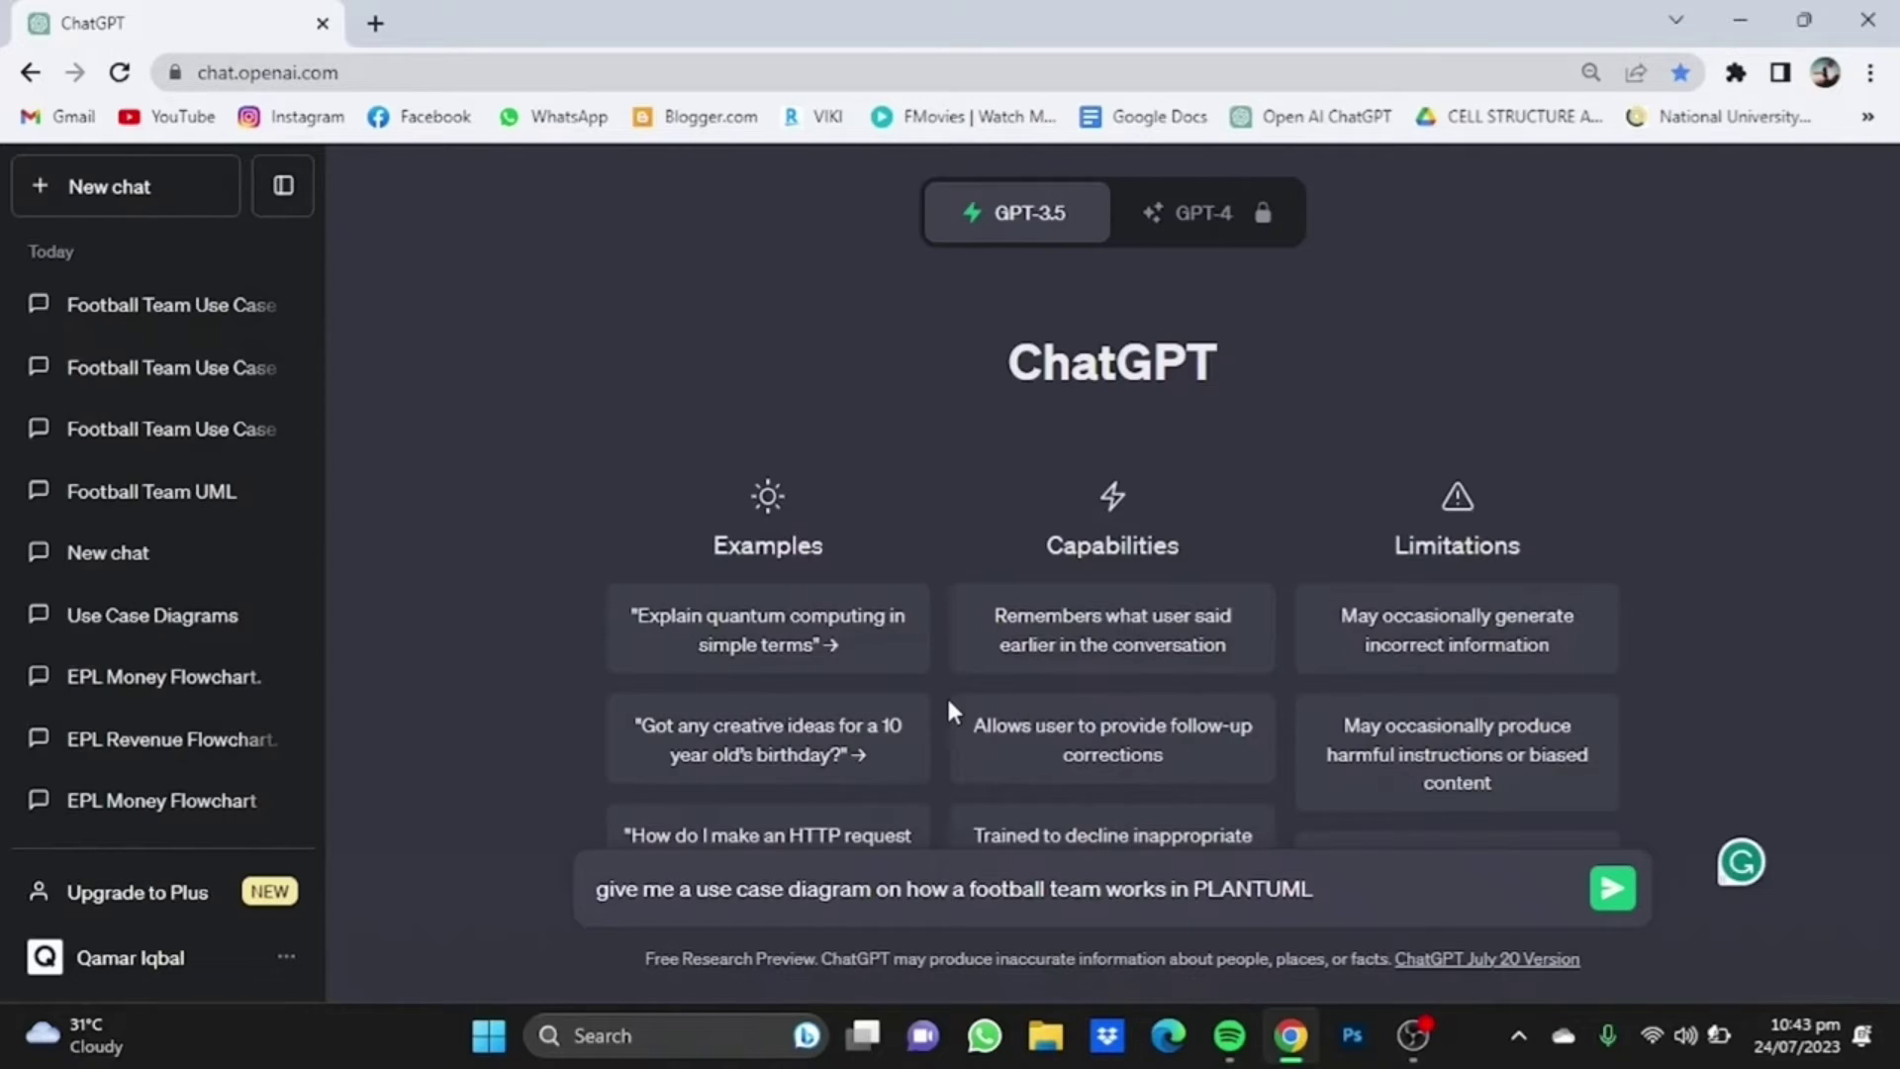
type(" format")
Step: Send the football team diagram request and scroll up to the start of the PlantUML reply
left_click(1613, 887)
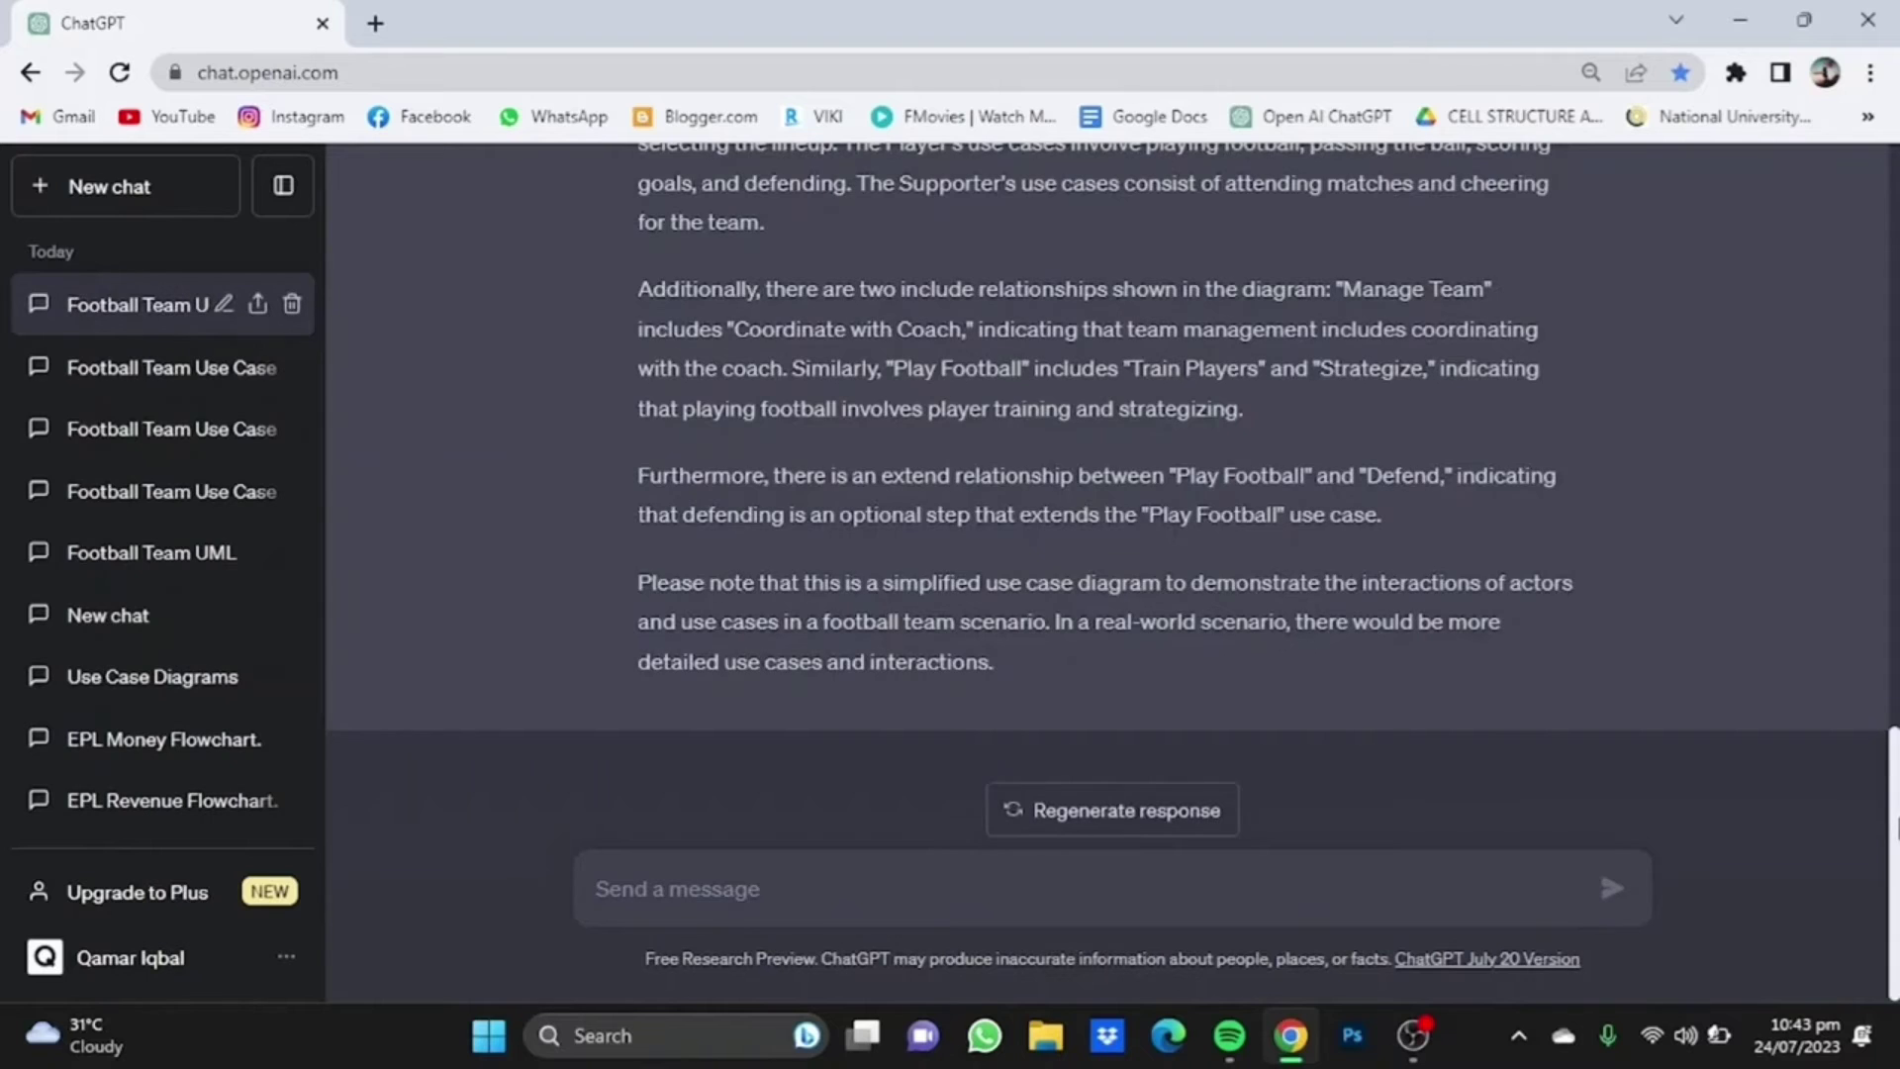
left_click_drag(1895, 827, 1875, 277)
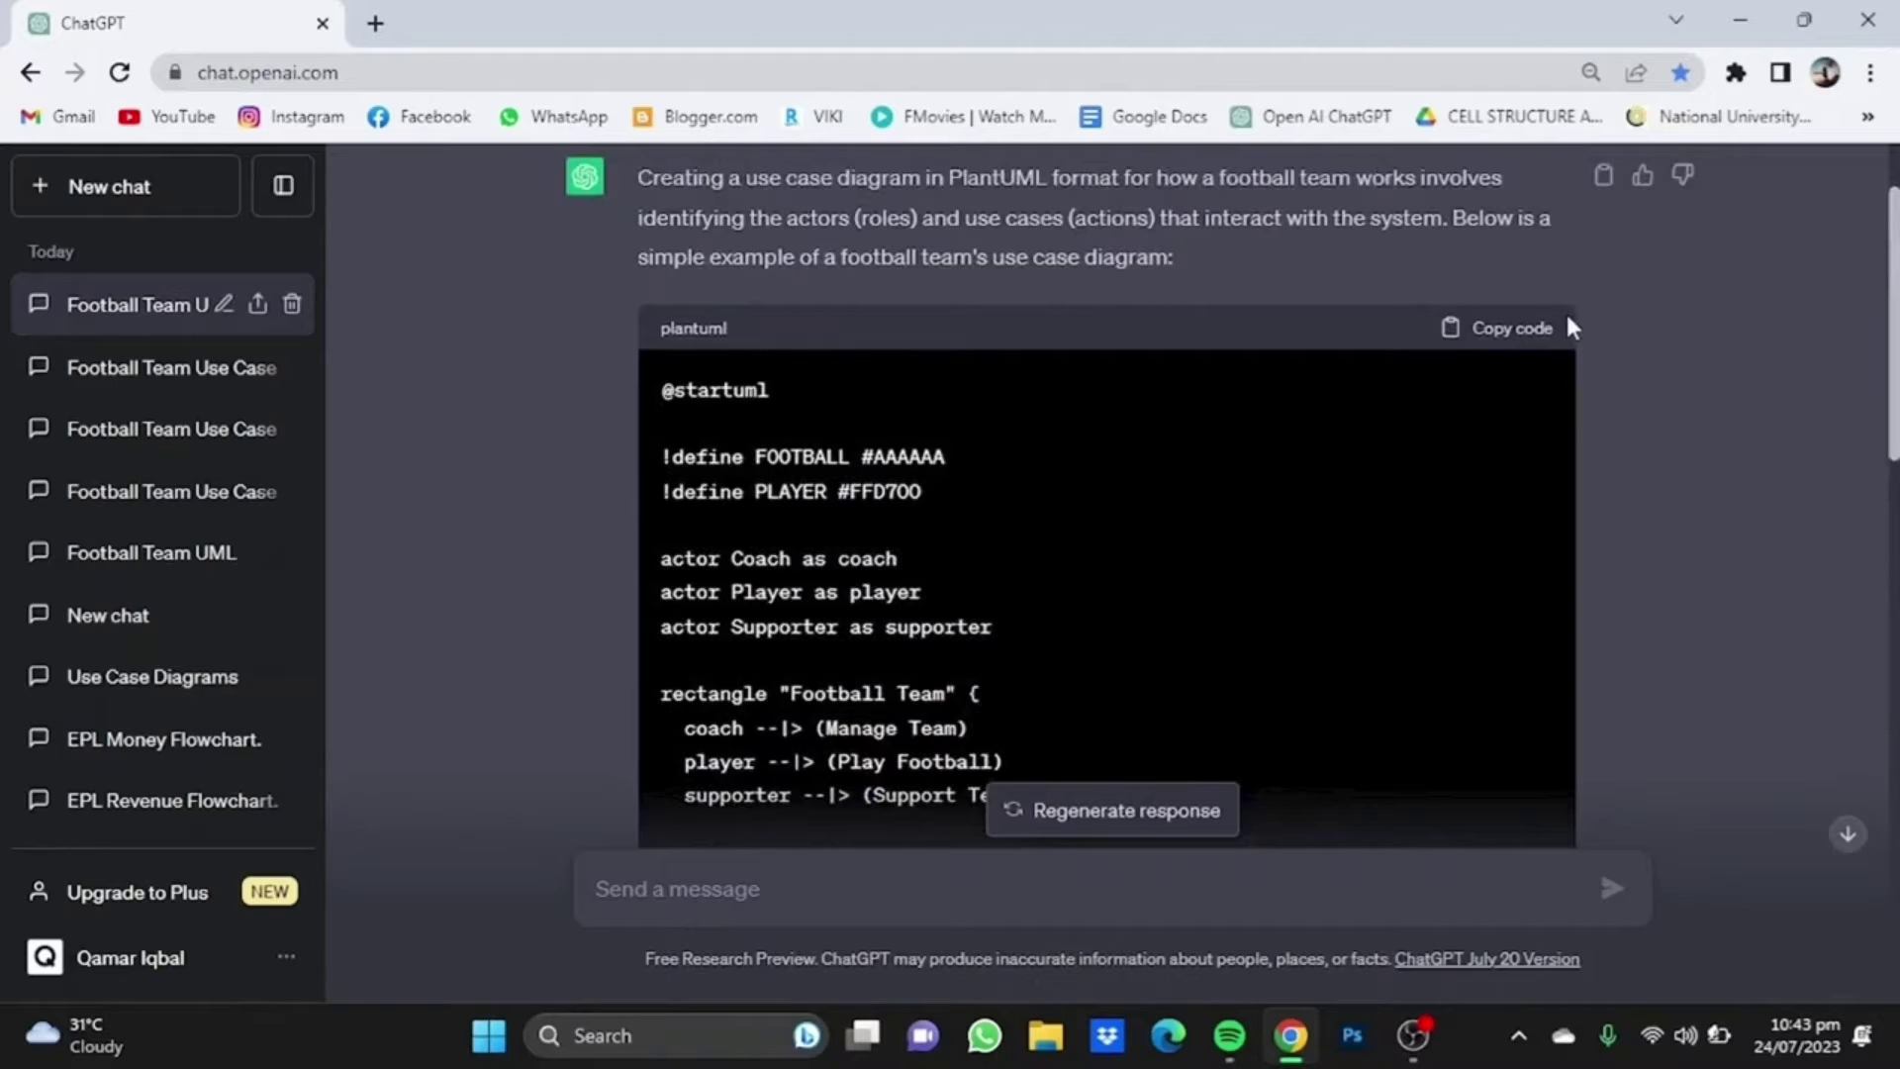
Step: Copy the plantuml code block, then run a 'draw . io' Google search in a new tab
left_click(1539, 330)
left_click(373, 26)
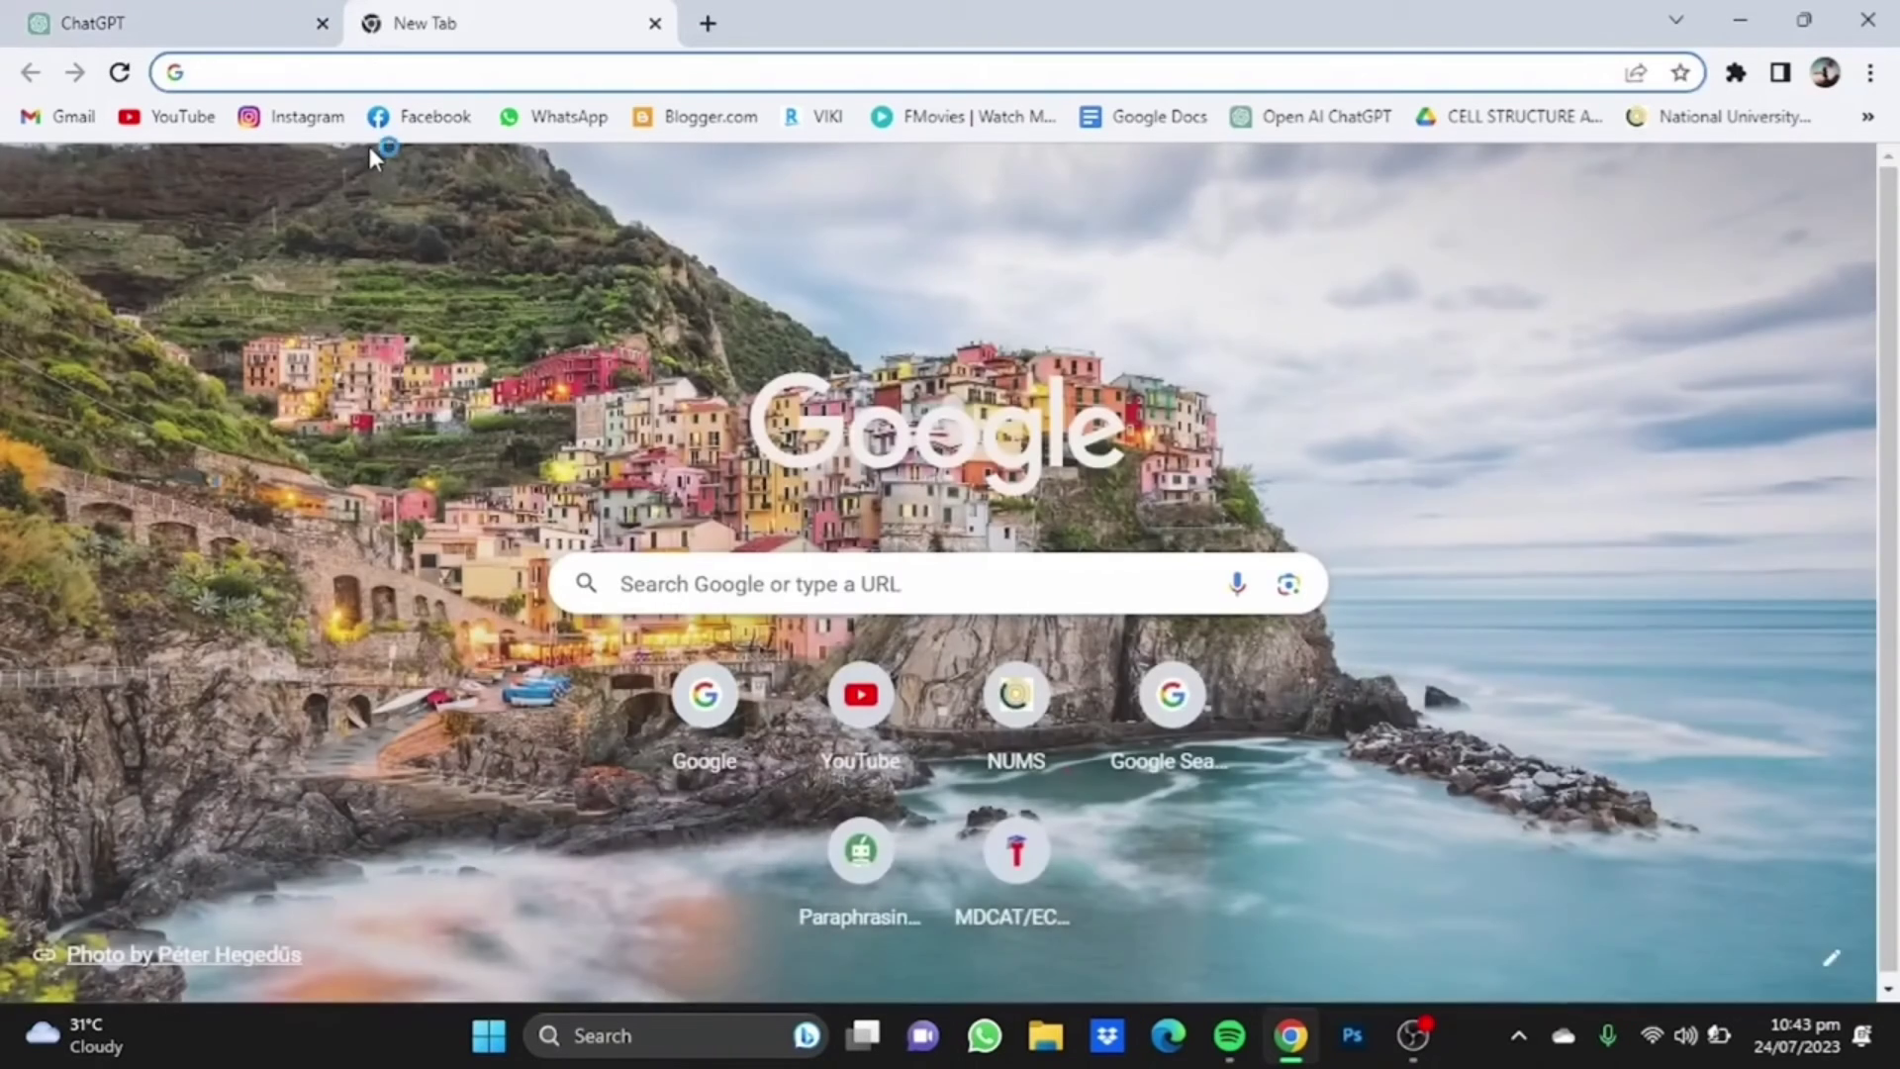
type("draw. io")
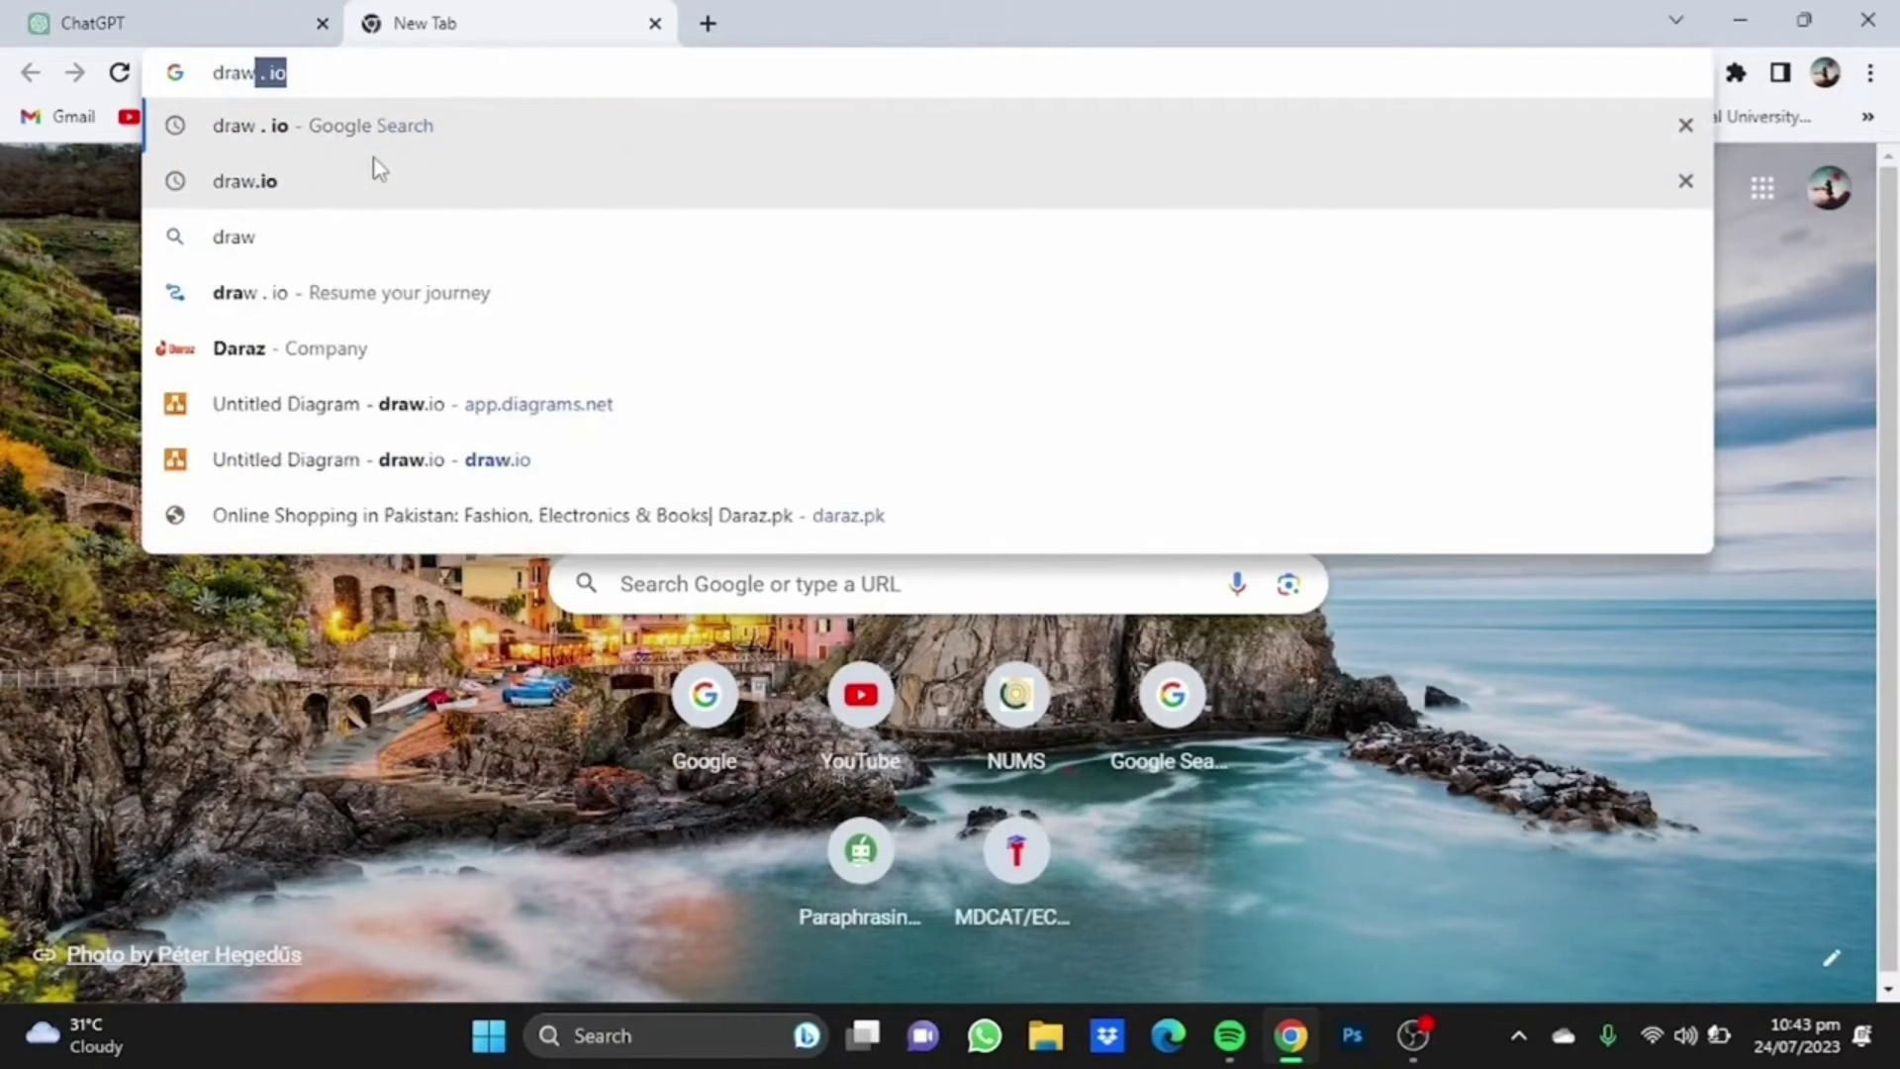
left_click(384, 137)
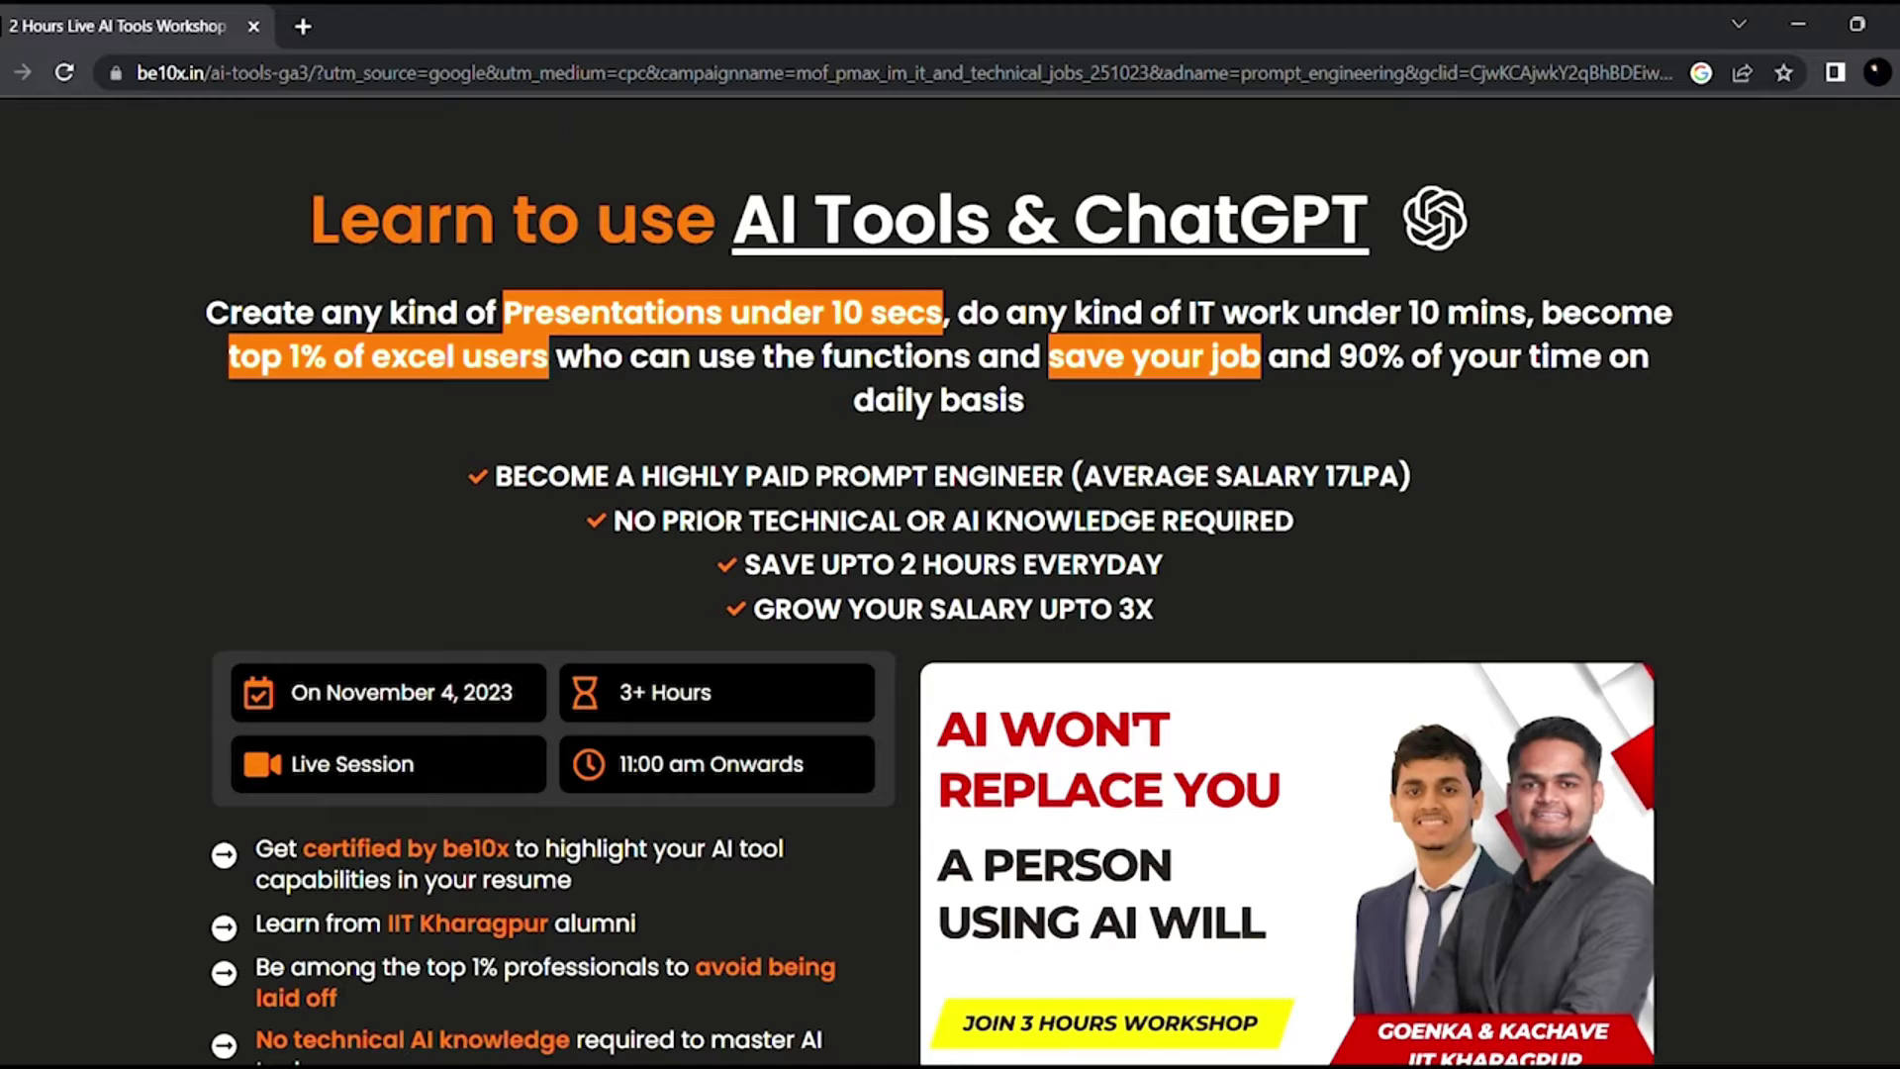
Step: Browse the draw.io search results and open the app.diagrams.net result
scroll(804, 284, "down", 7)
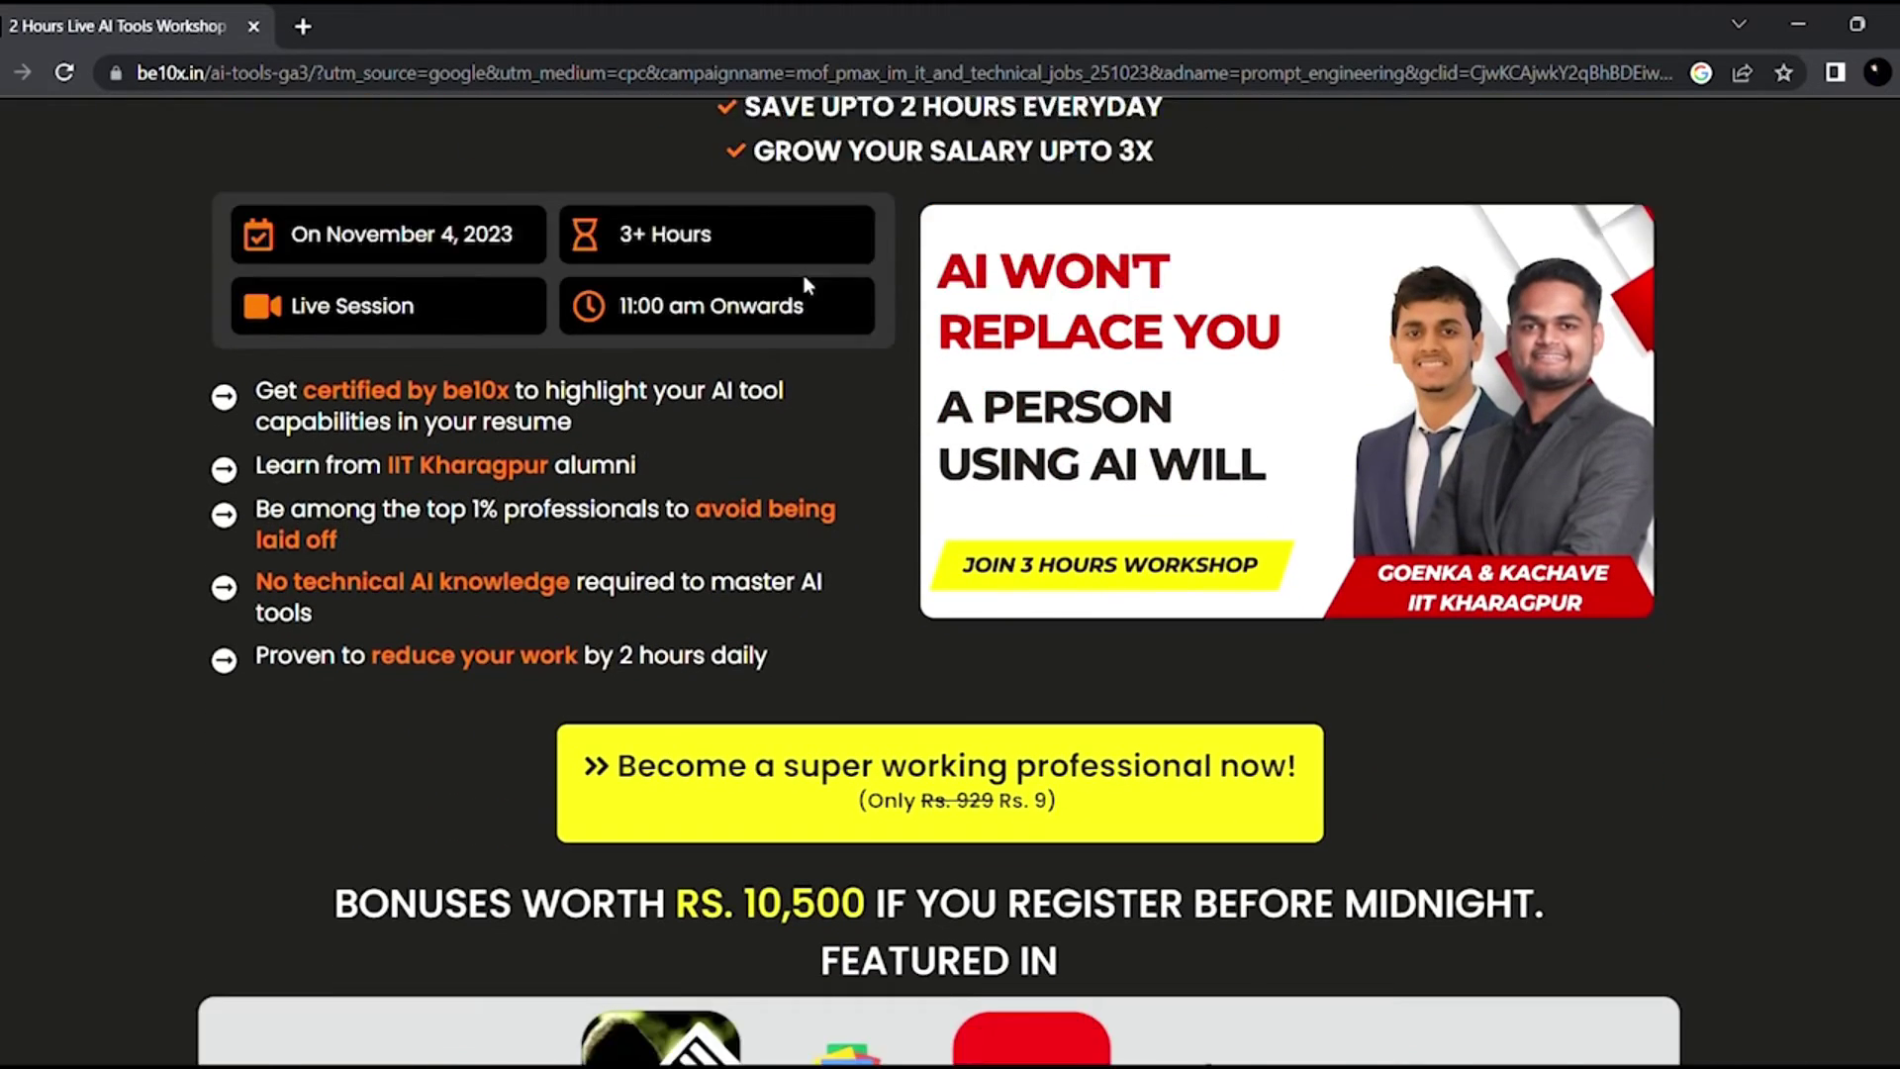
scroll(804, 279, "down", 10)
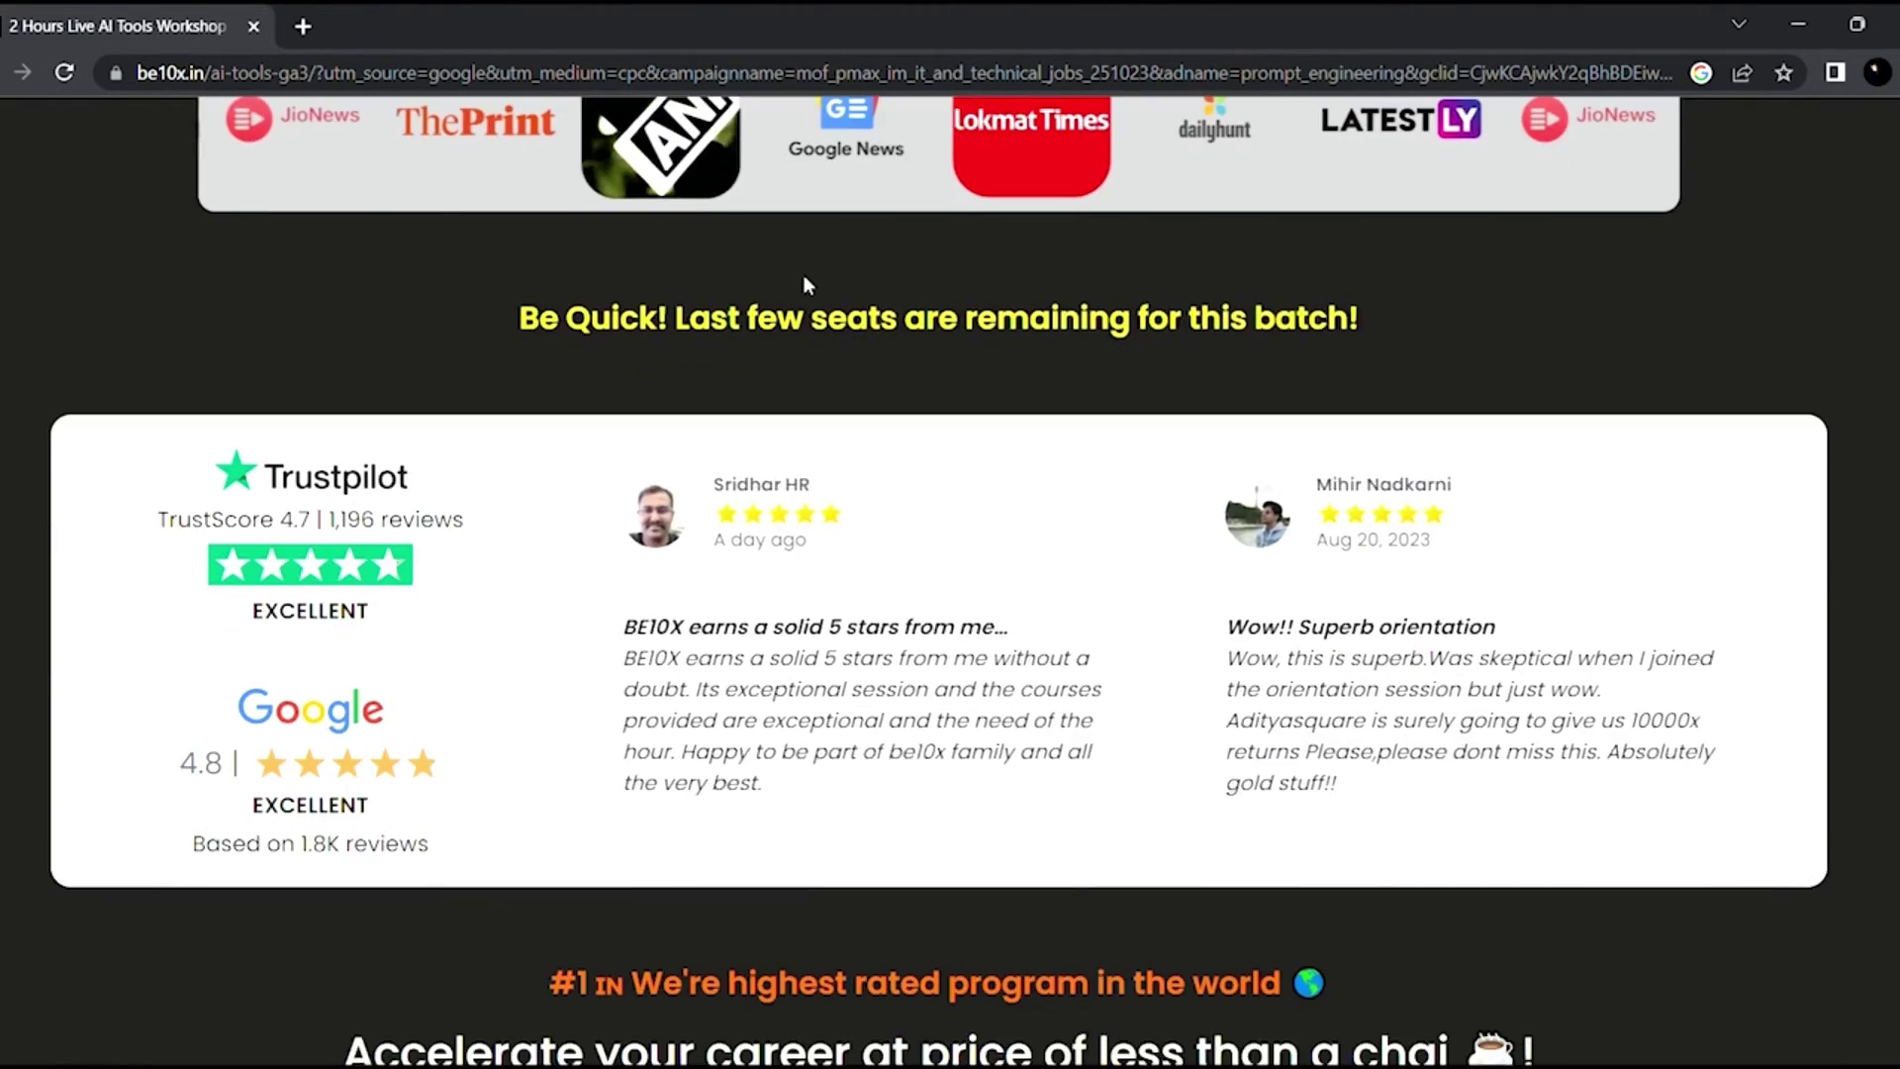
scroll(804, 284, "down", 5)
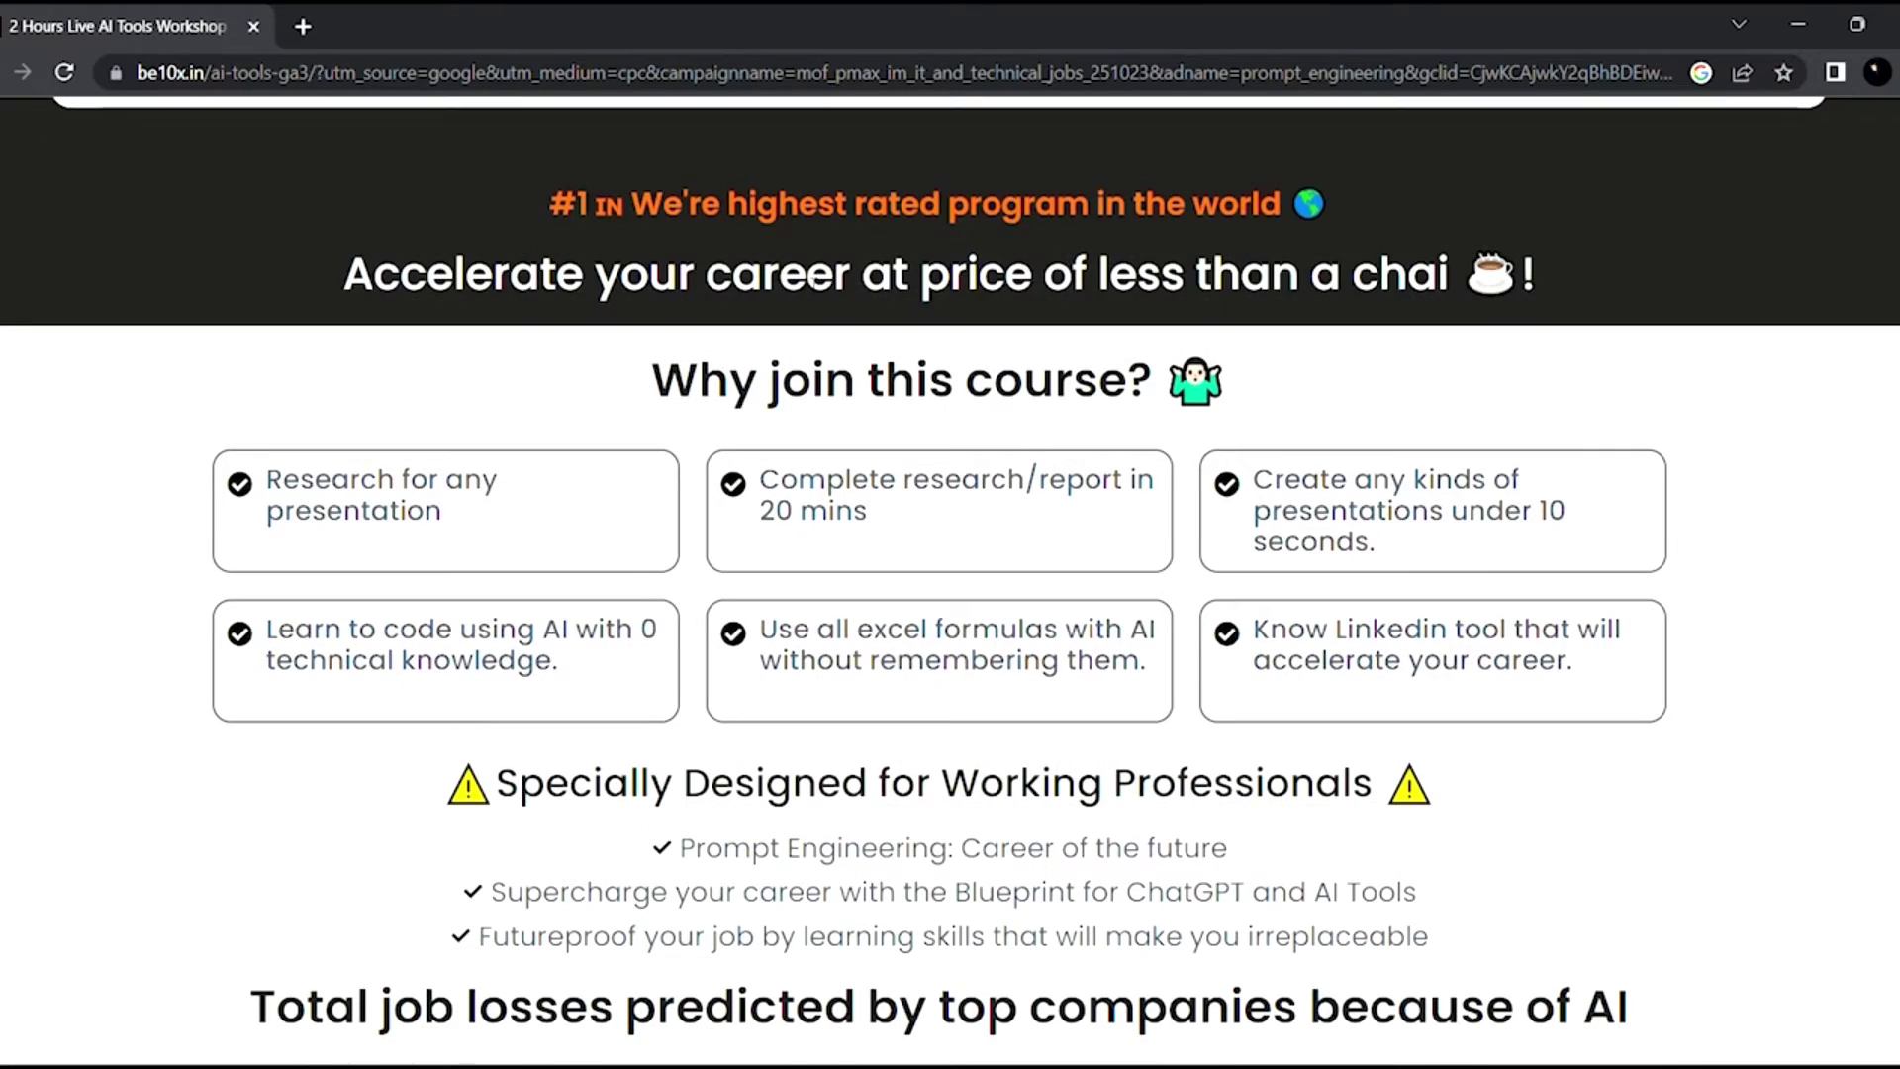
scroll(813, 284, "down", 7)
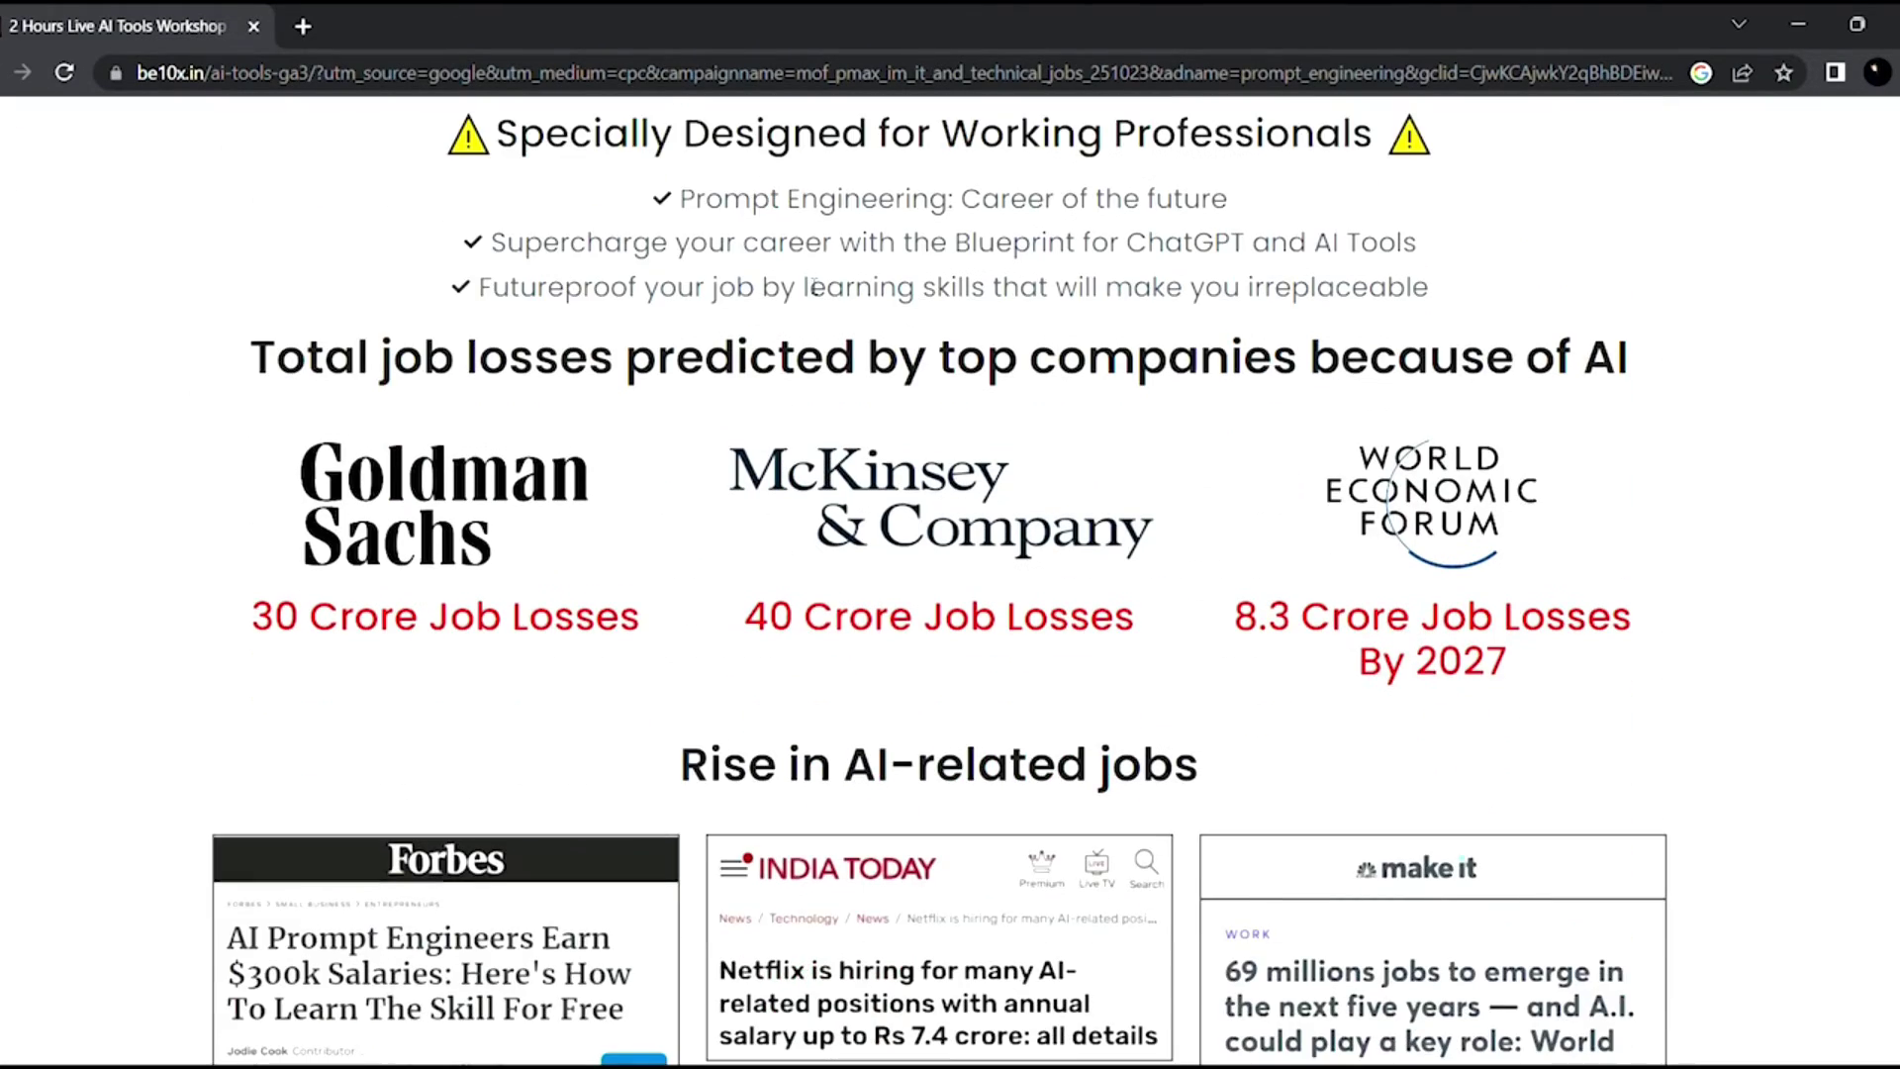
scroll(813, 286, "down", 3)
scroll(813, 286, "up", 13)
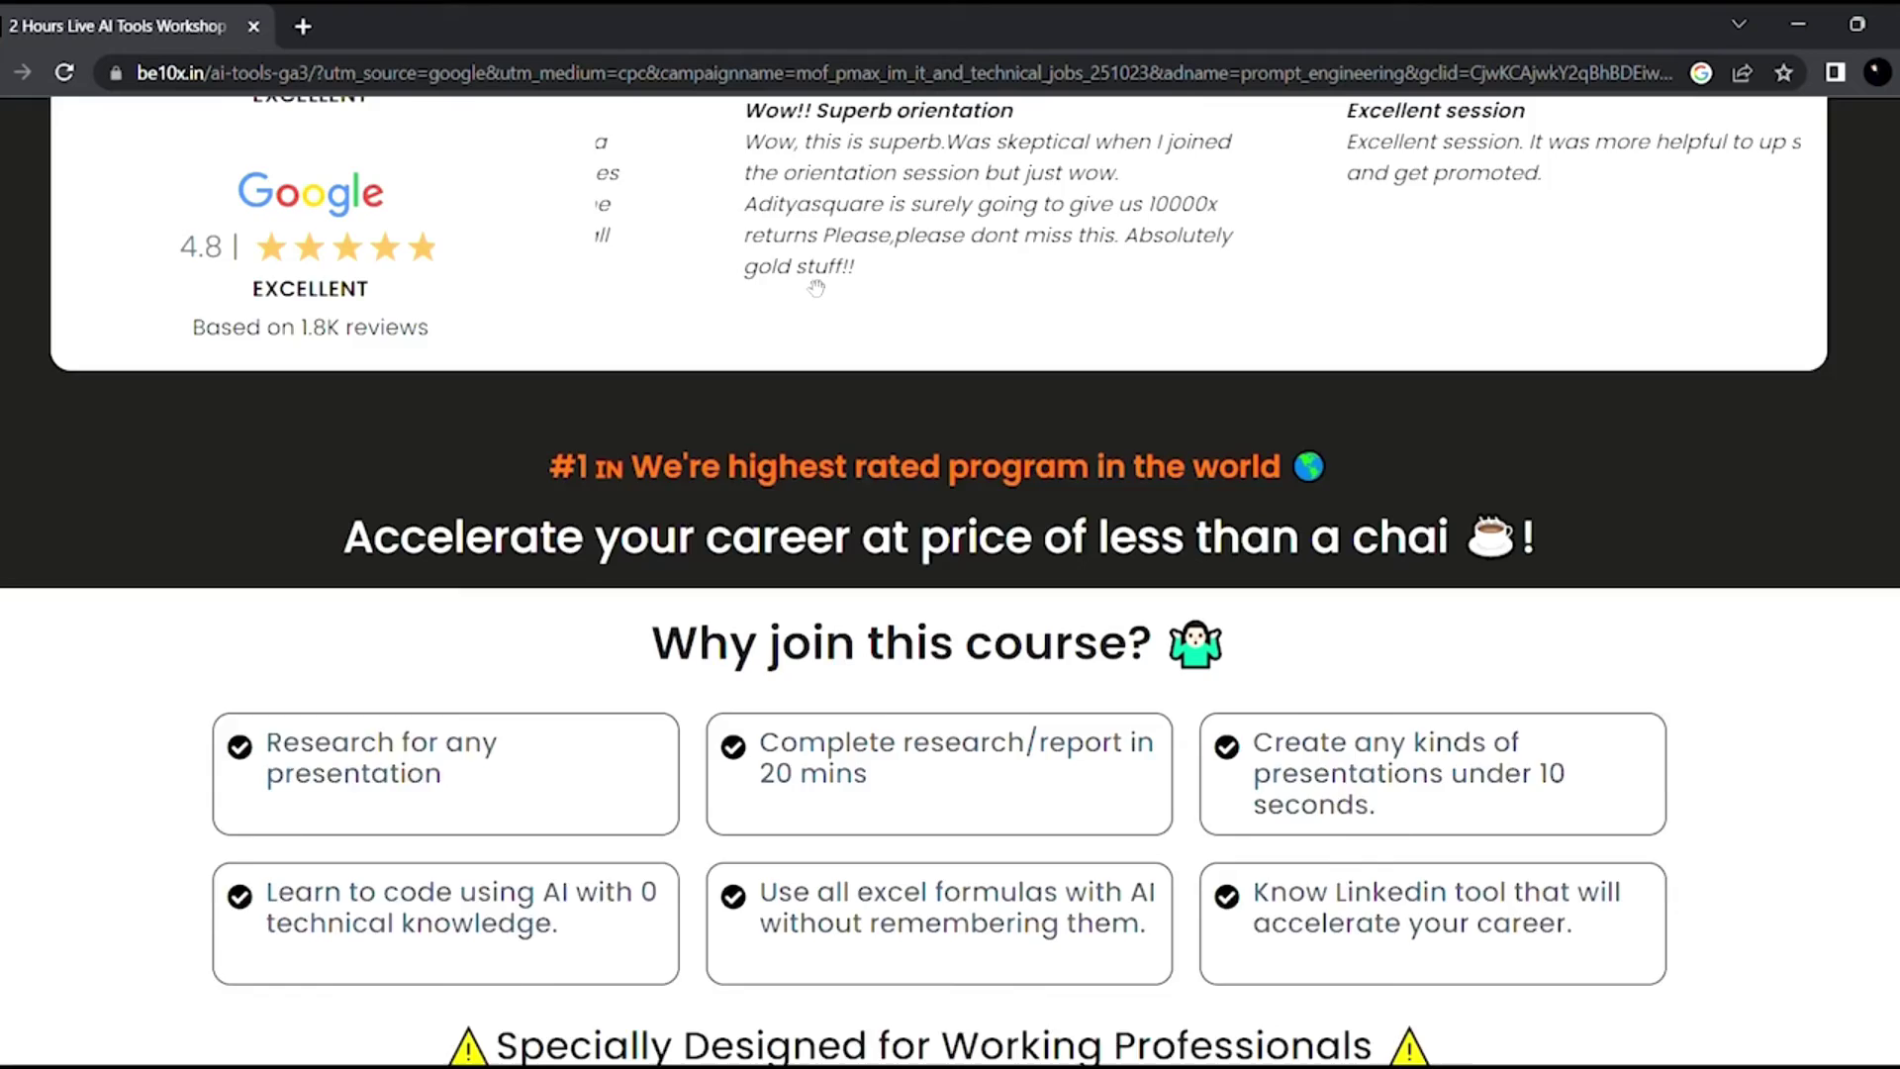
scroll(816, 288, "up", 20)
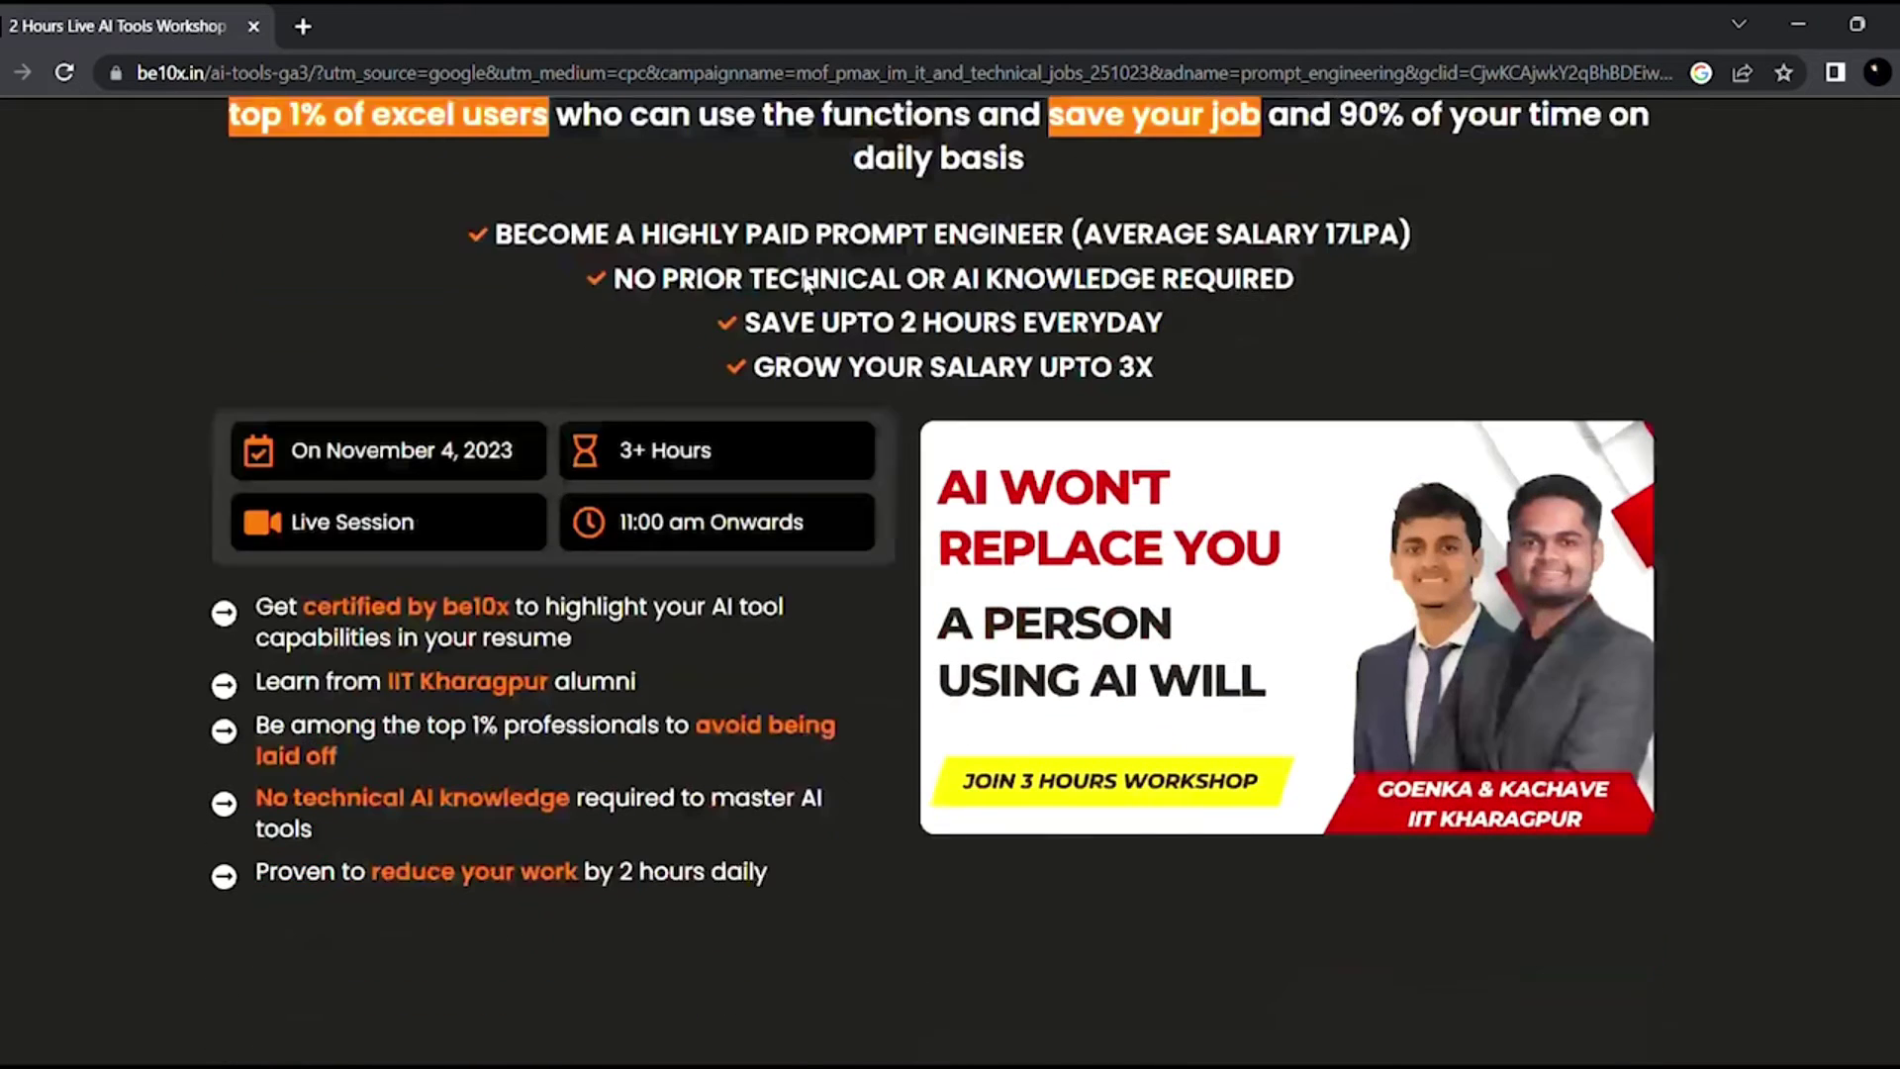
scroll(807, 282, "down", 7)
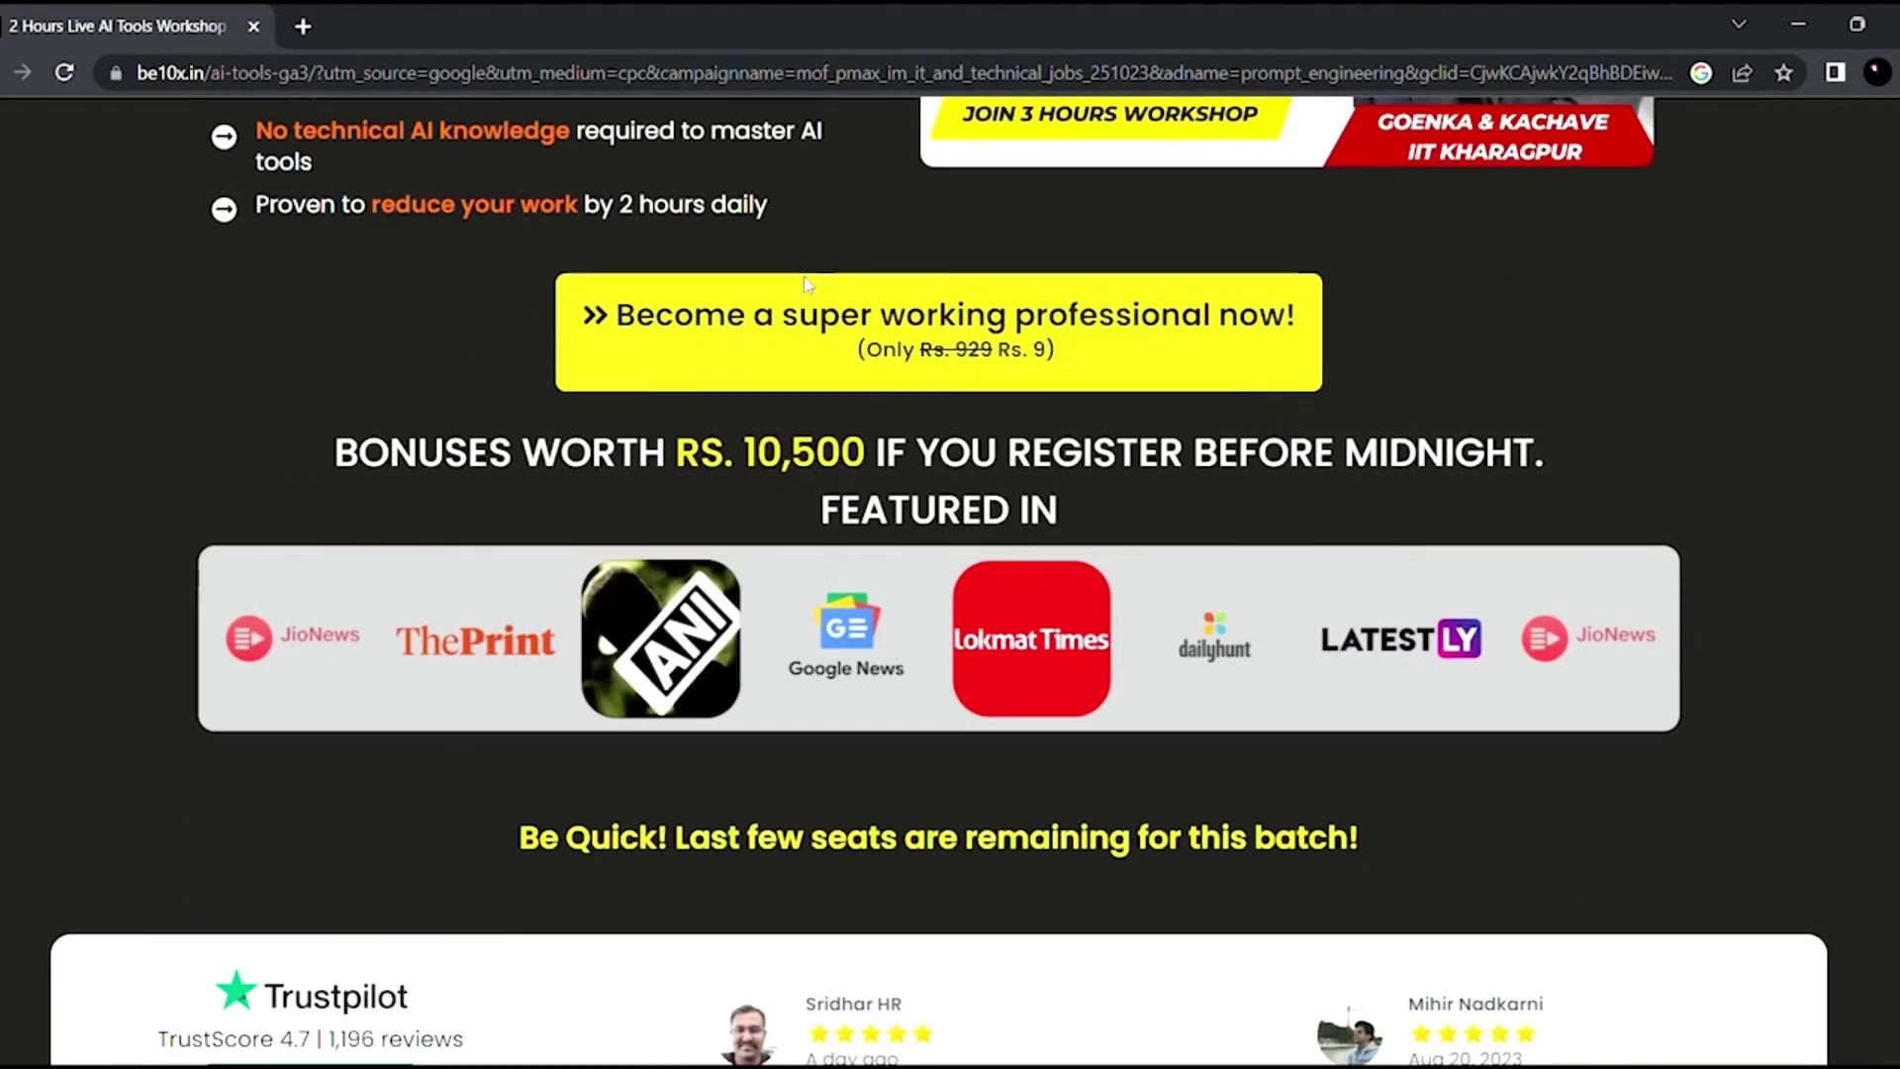
scroll(807, 284, "down", 10)
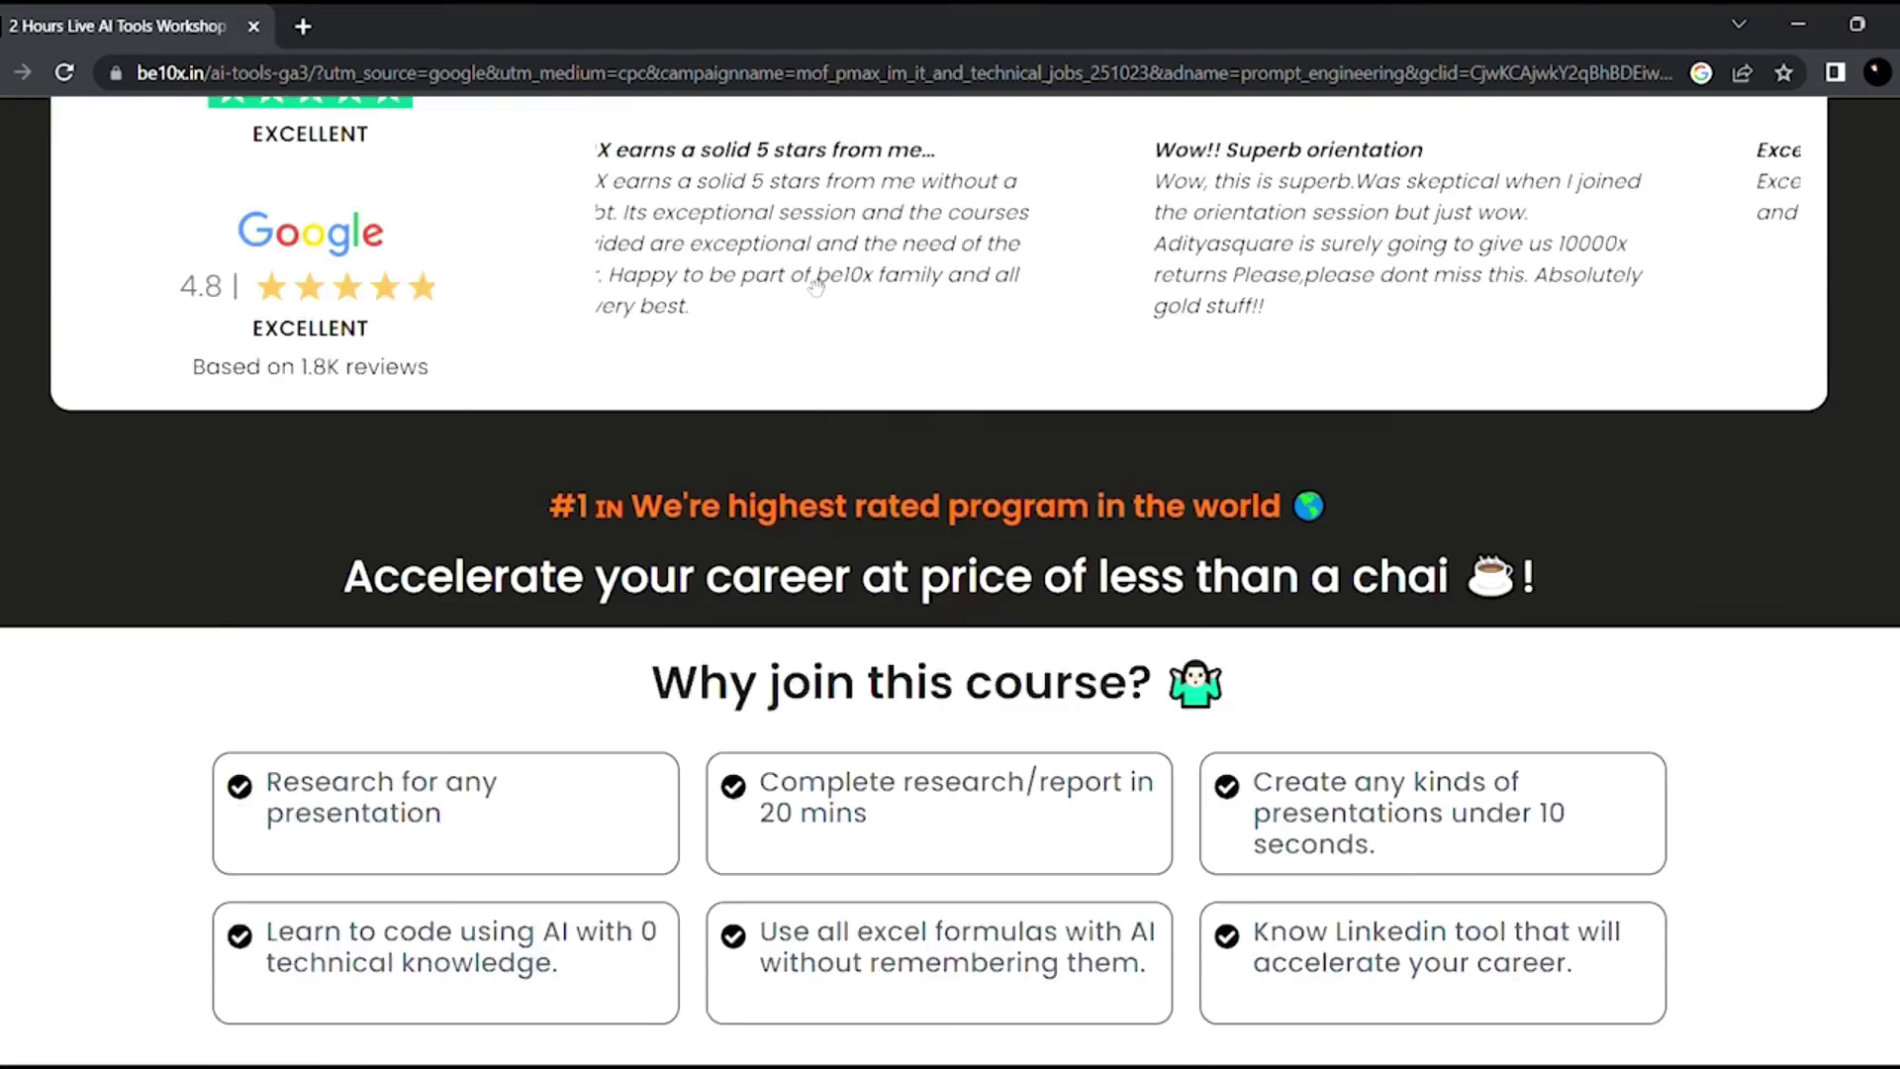
scroll(814, 286, "down", 3)
scroll(815, 286, "down", 2)
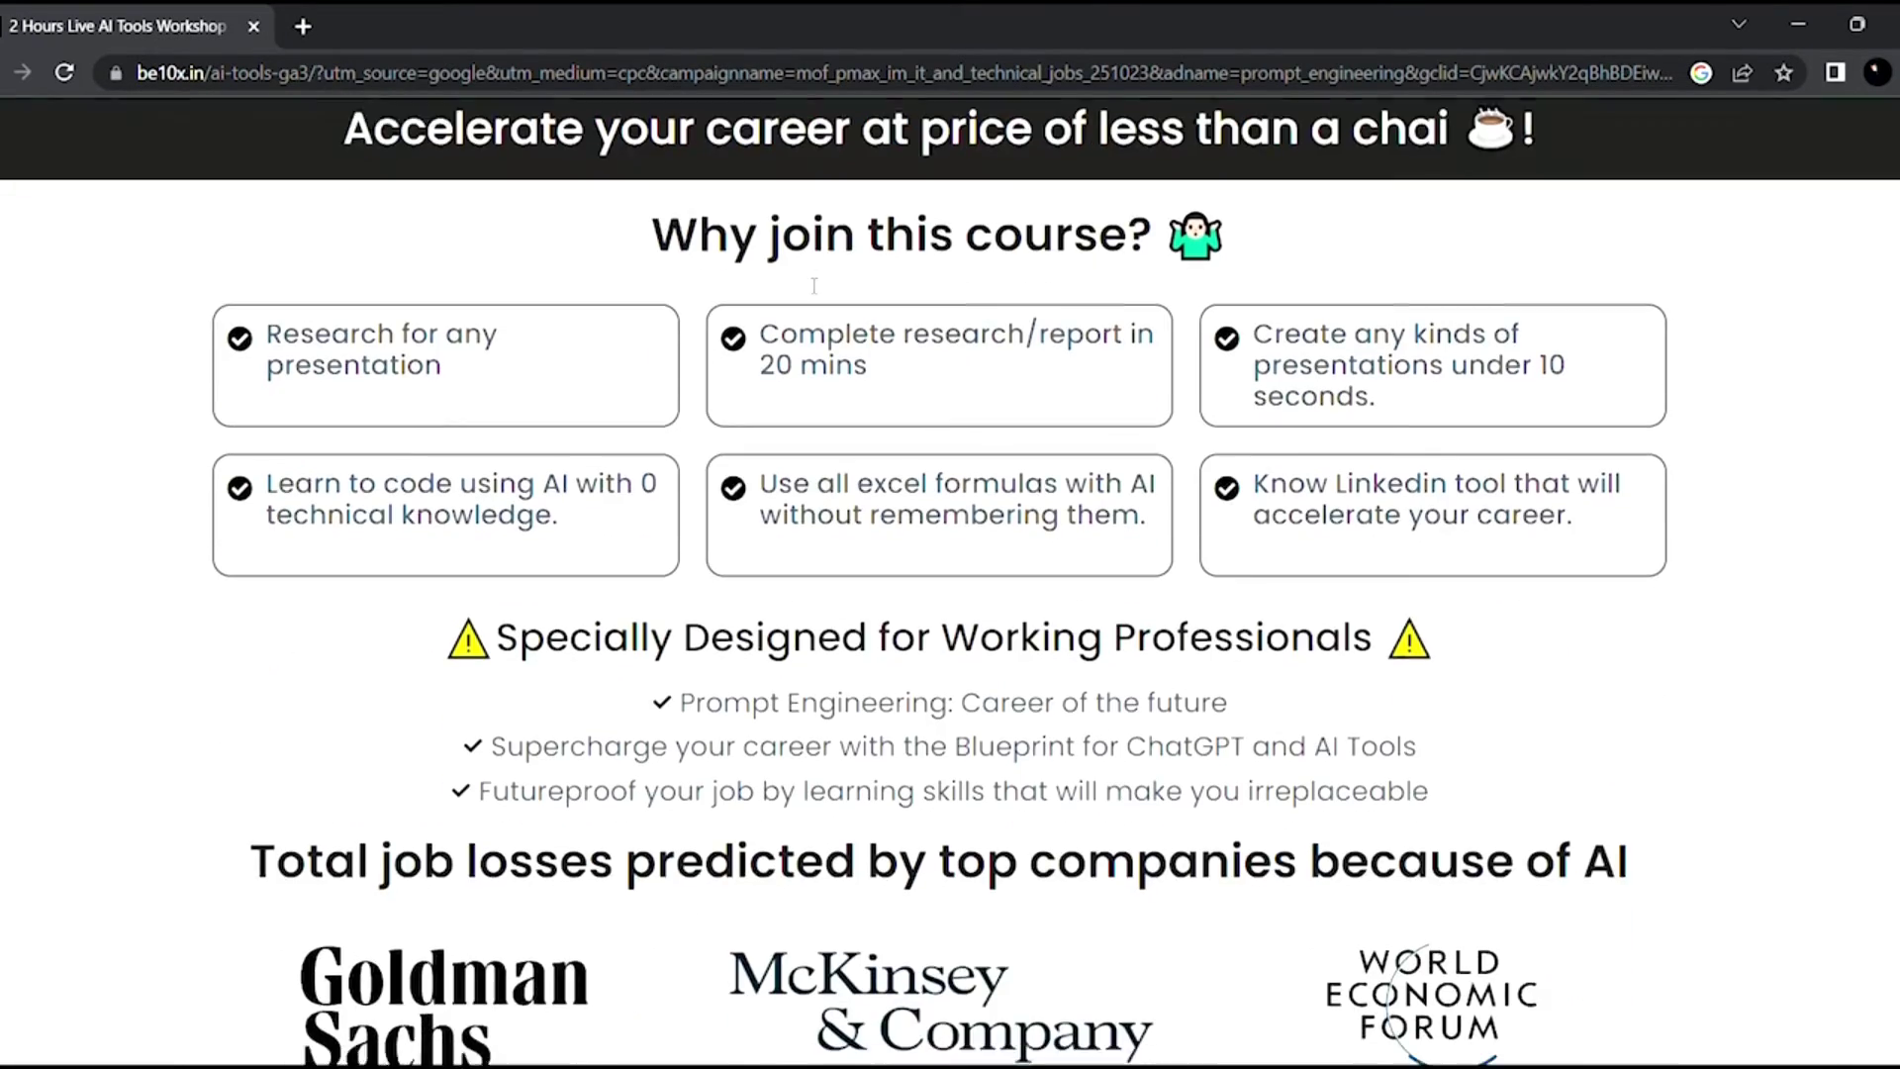
scroll(814, 286, "down", 5)
scroll(807, 285, "down", 3)
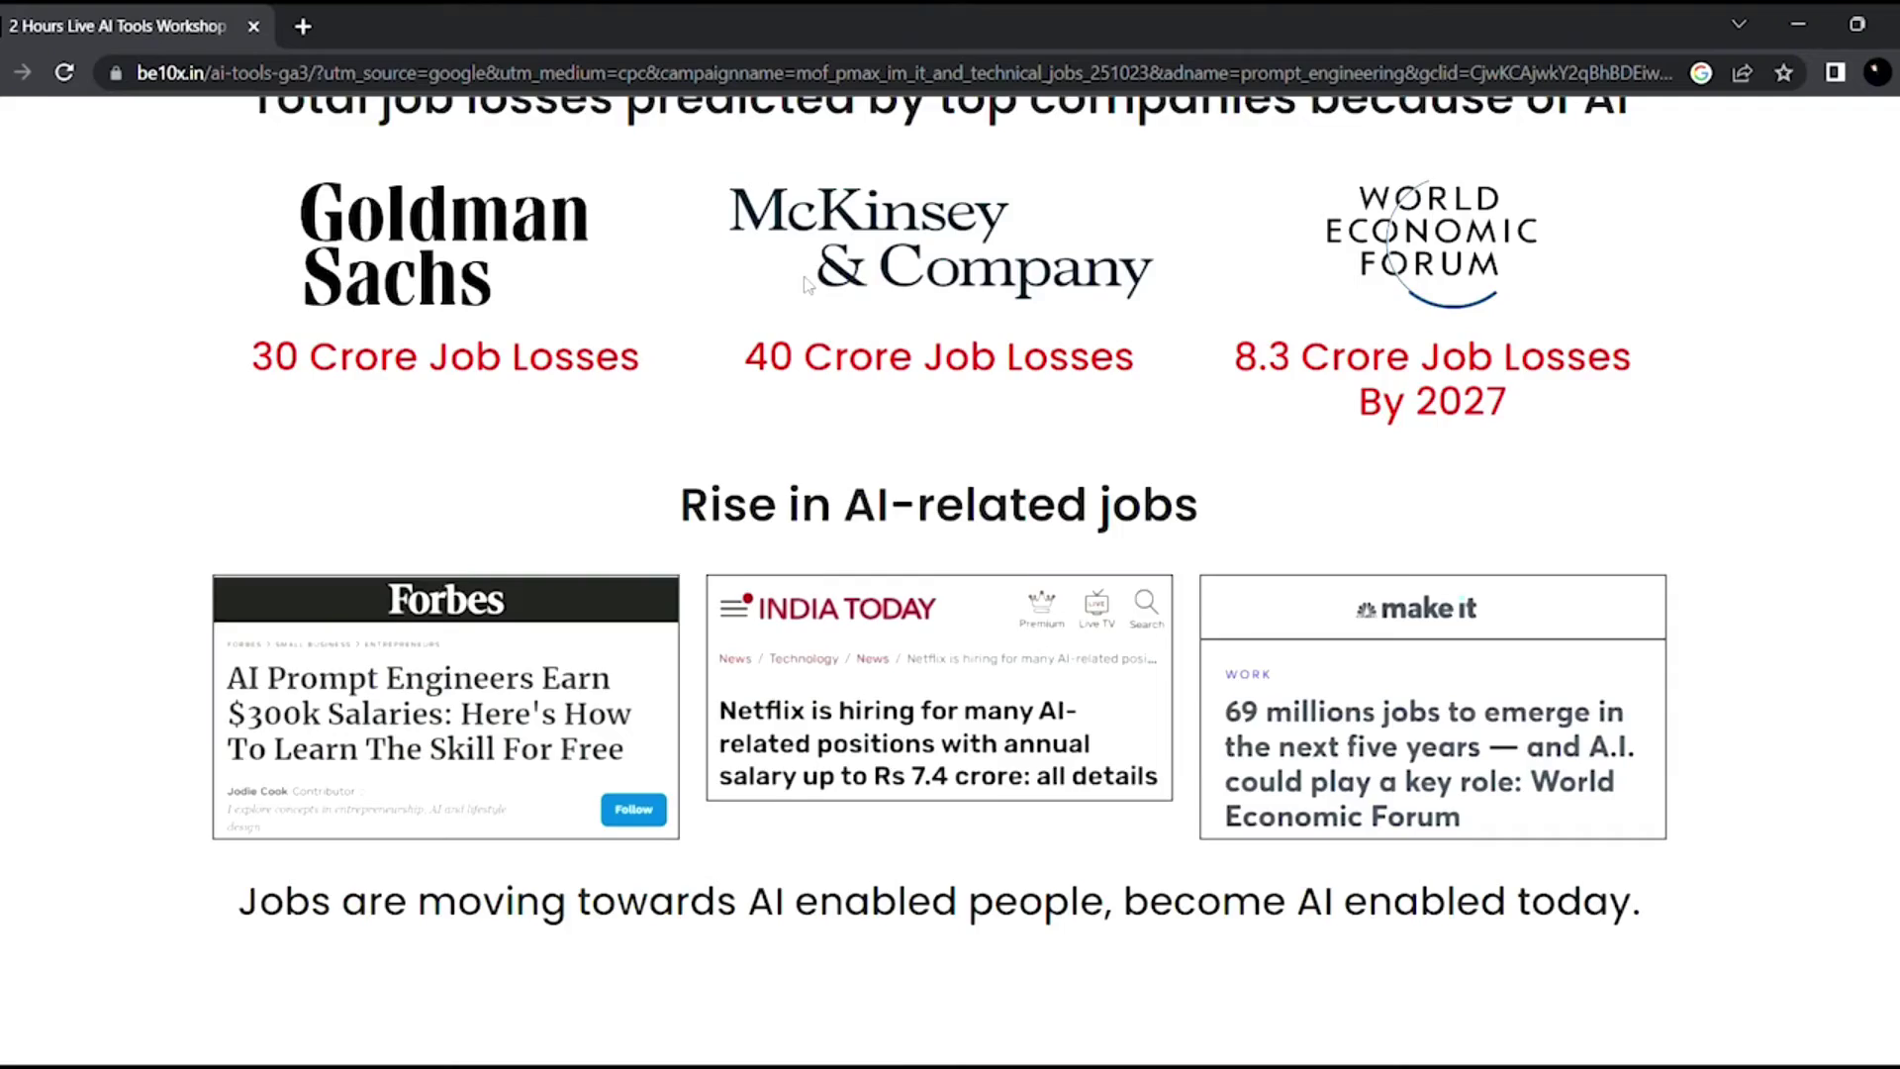
scroll(807, 285, "up", 20)
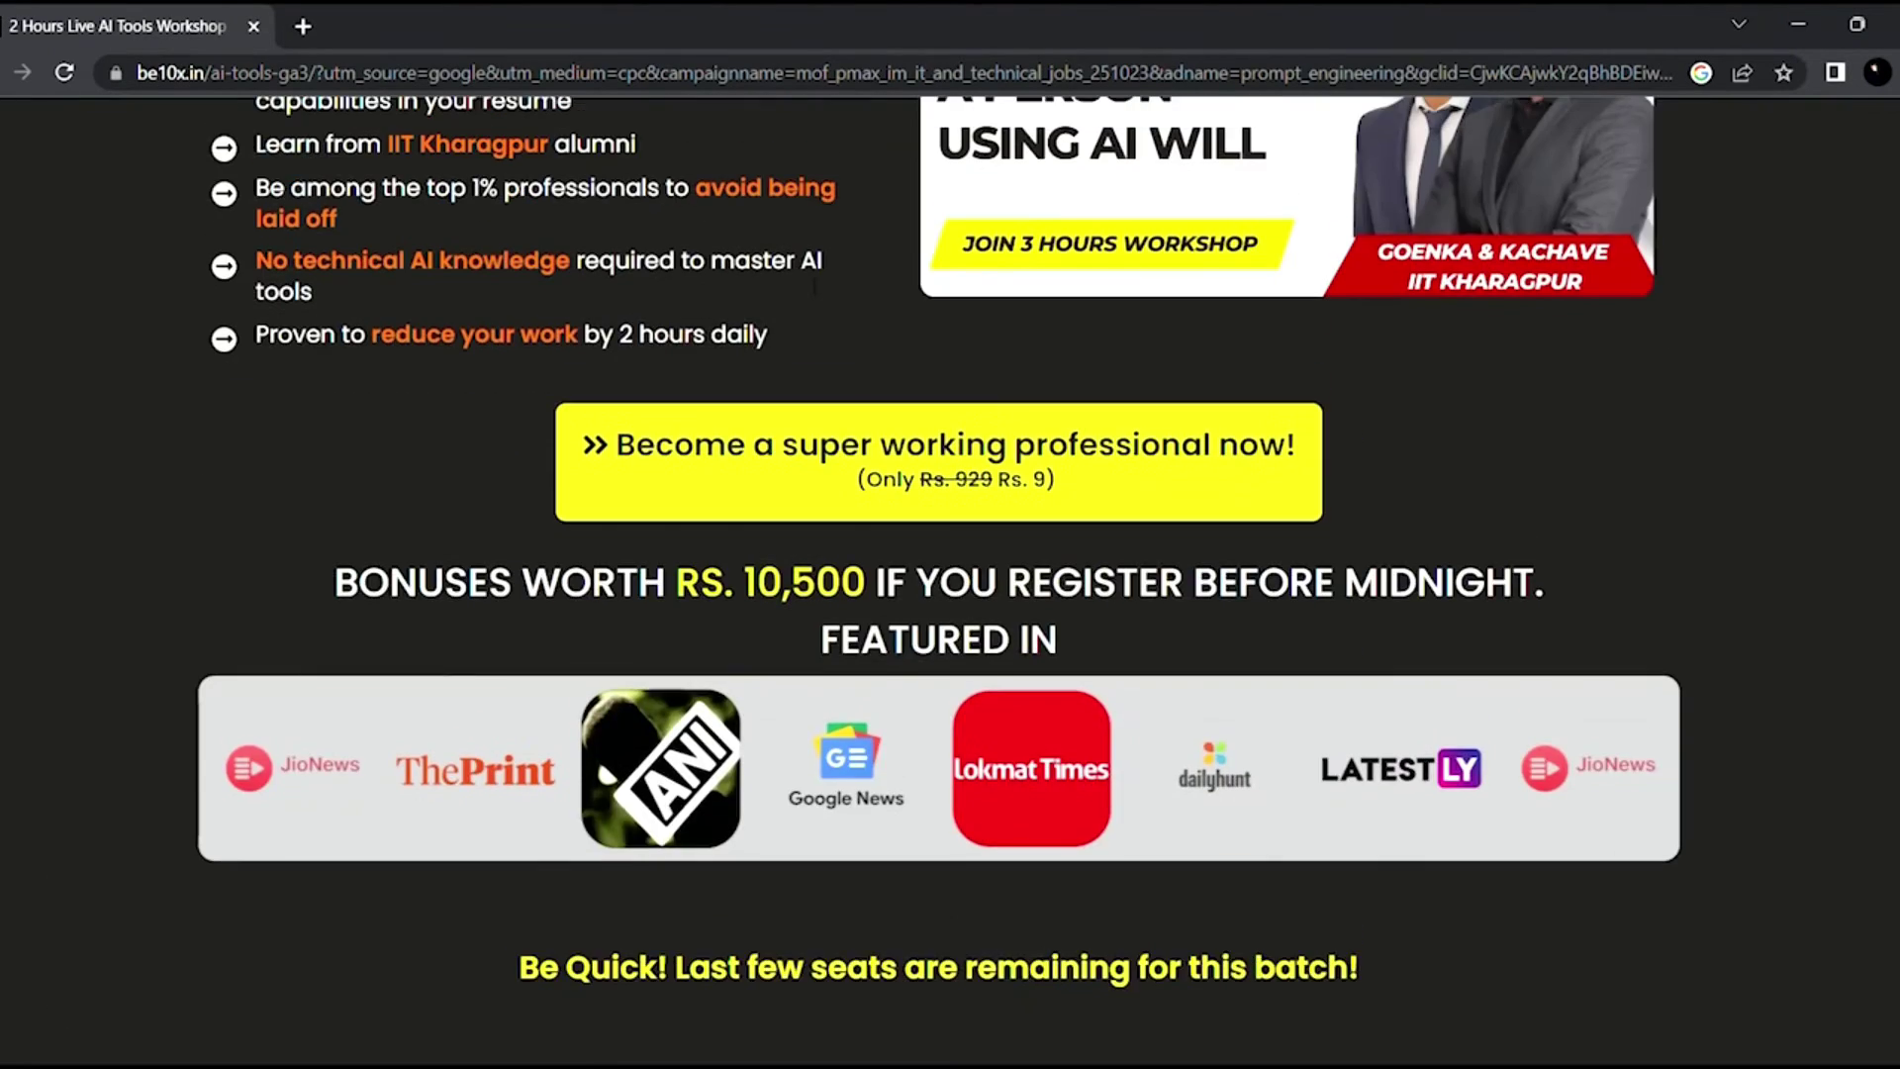
scroll(806, 285, "up", 8)
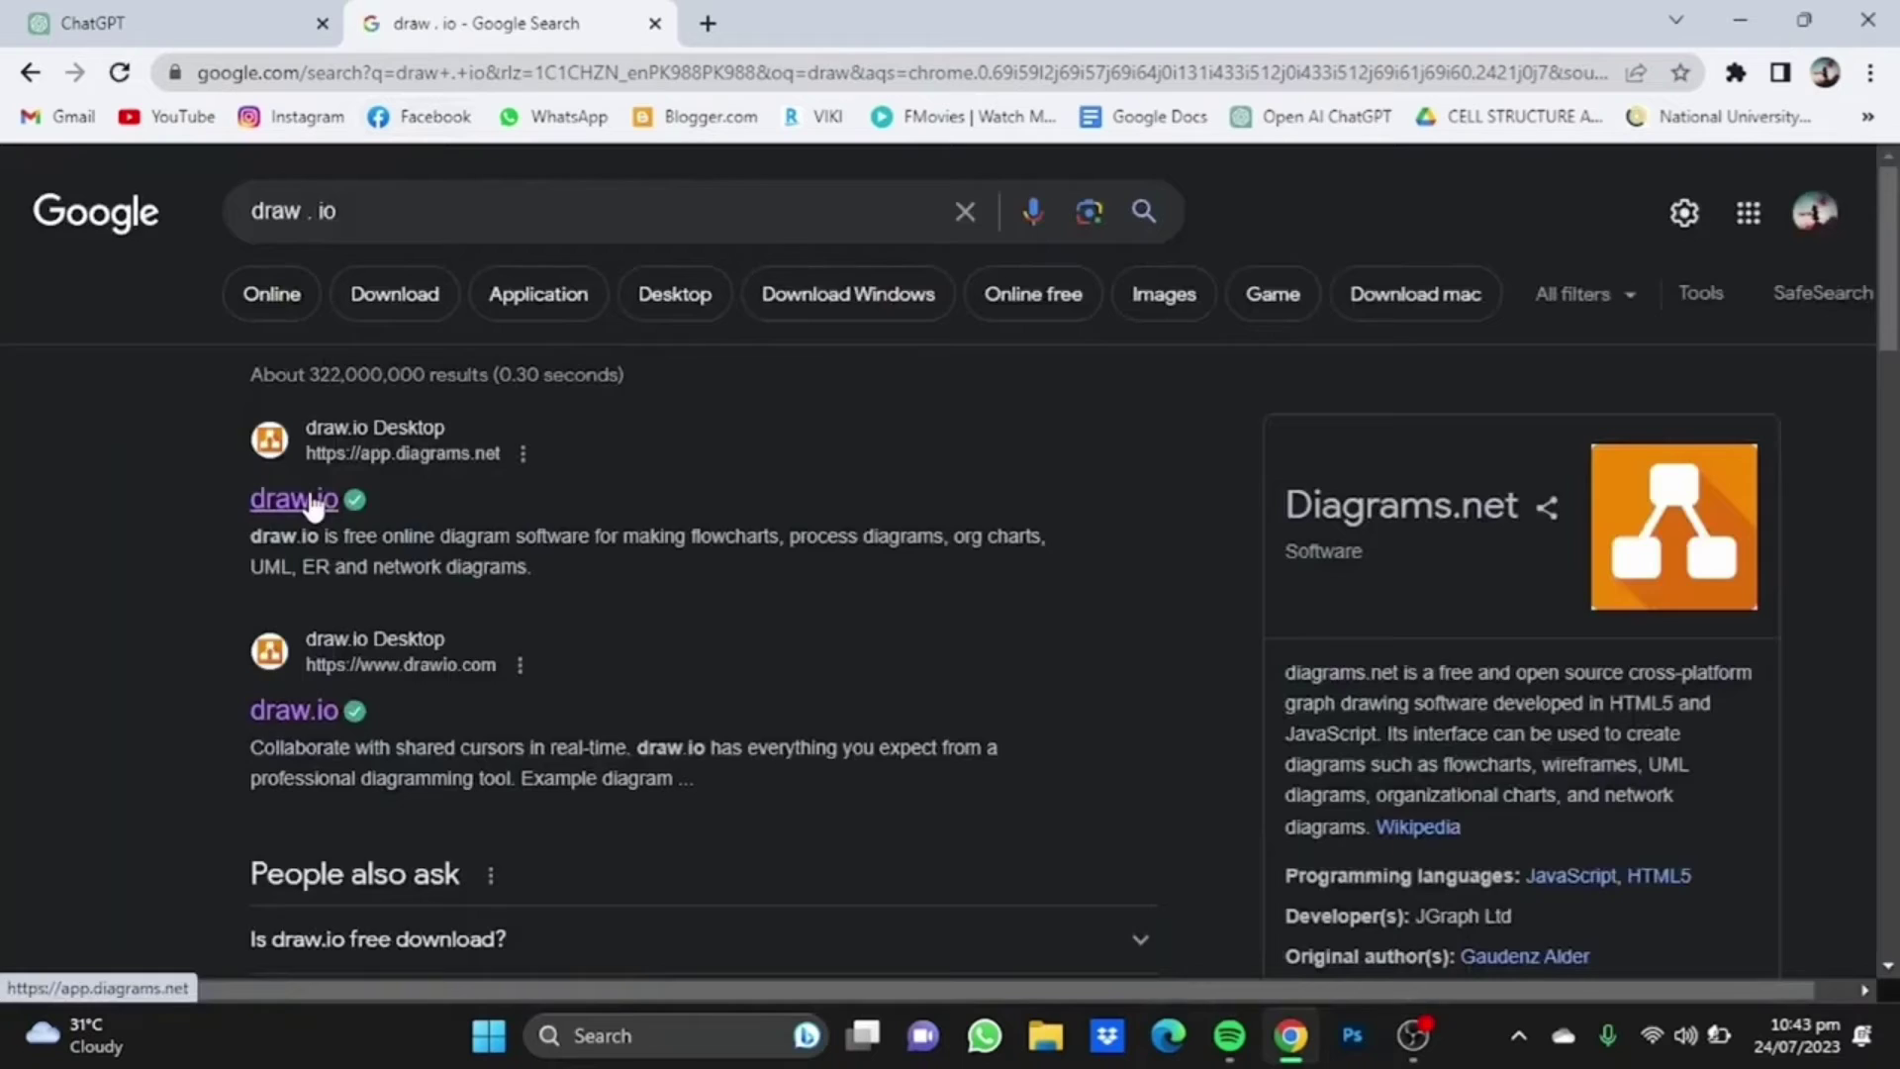
left_click(227, 501)
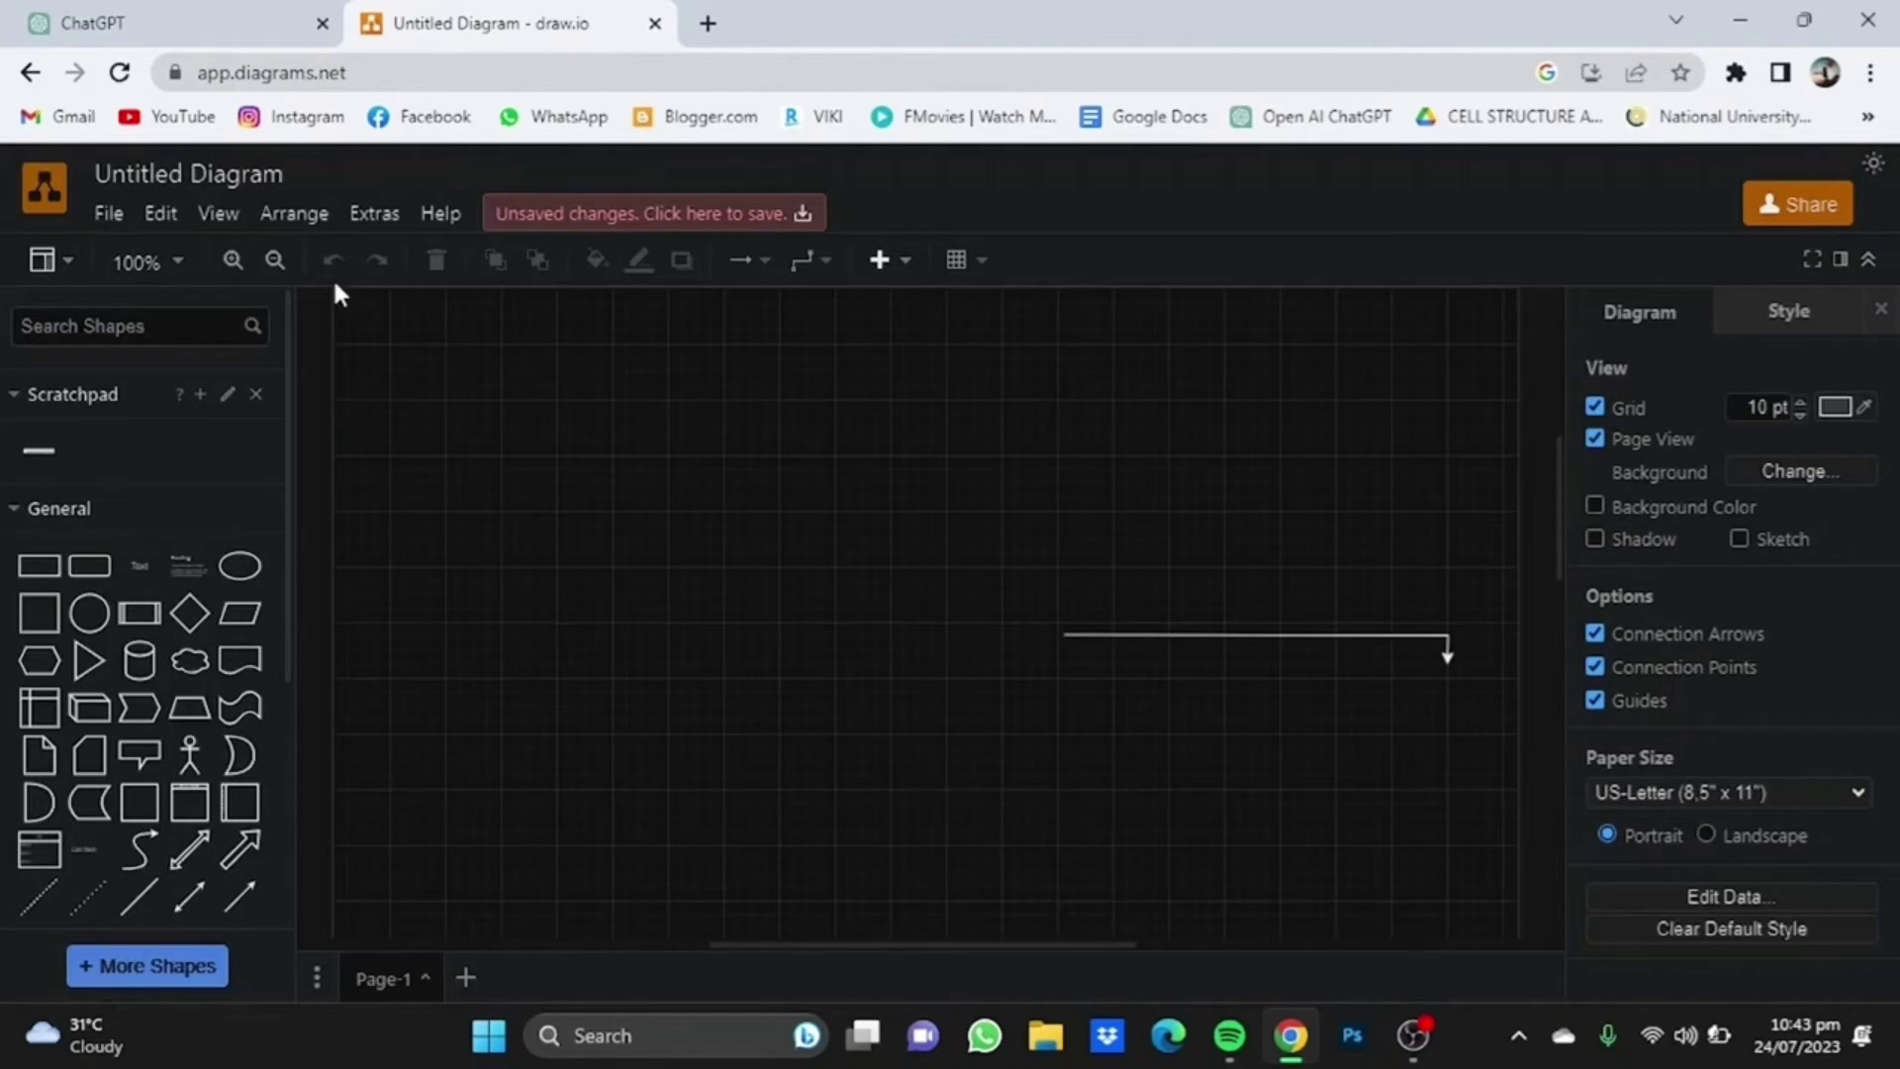
Step: Open the PlantUML dialog under Arrange > Insert > Advanced
left_click(294, 216)
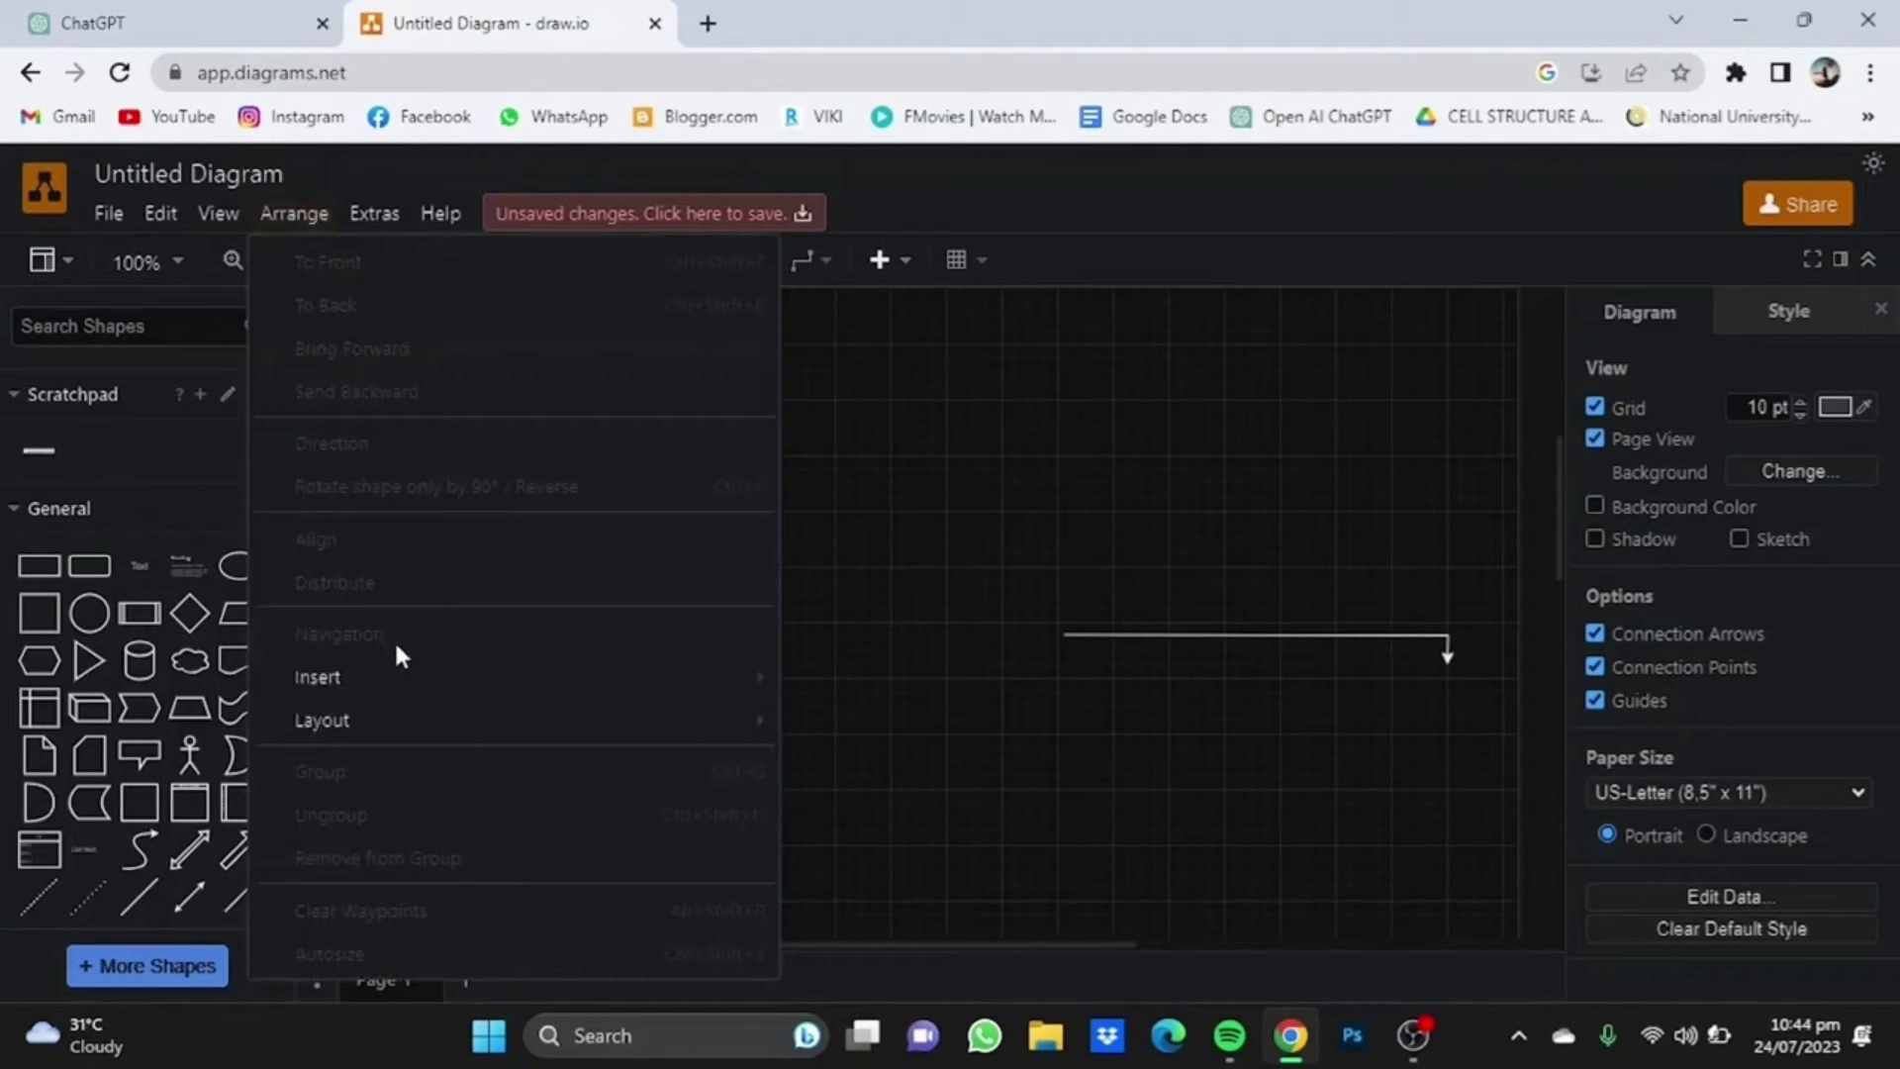
mouse_move(400, 677)
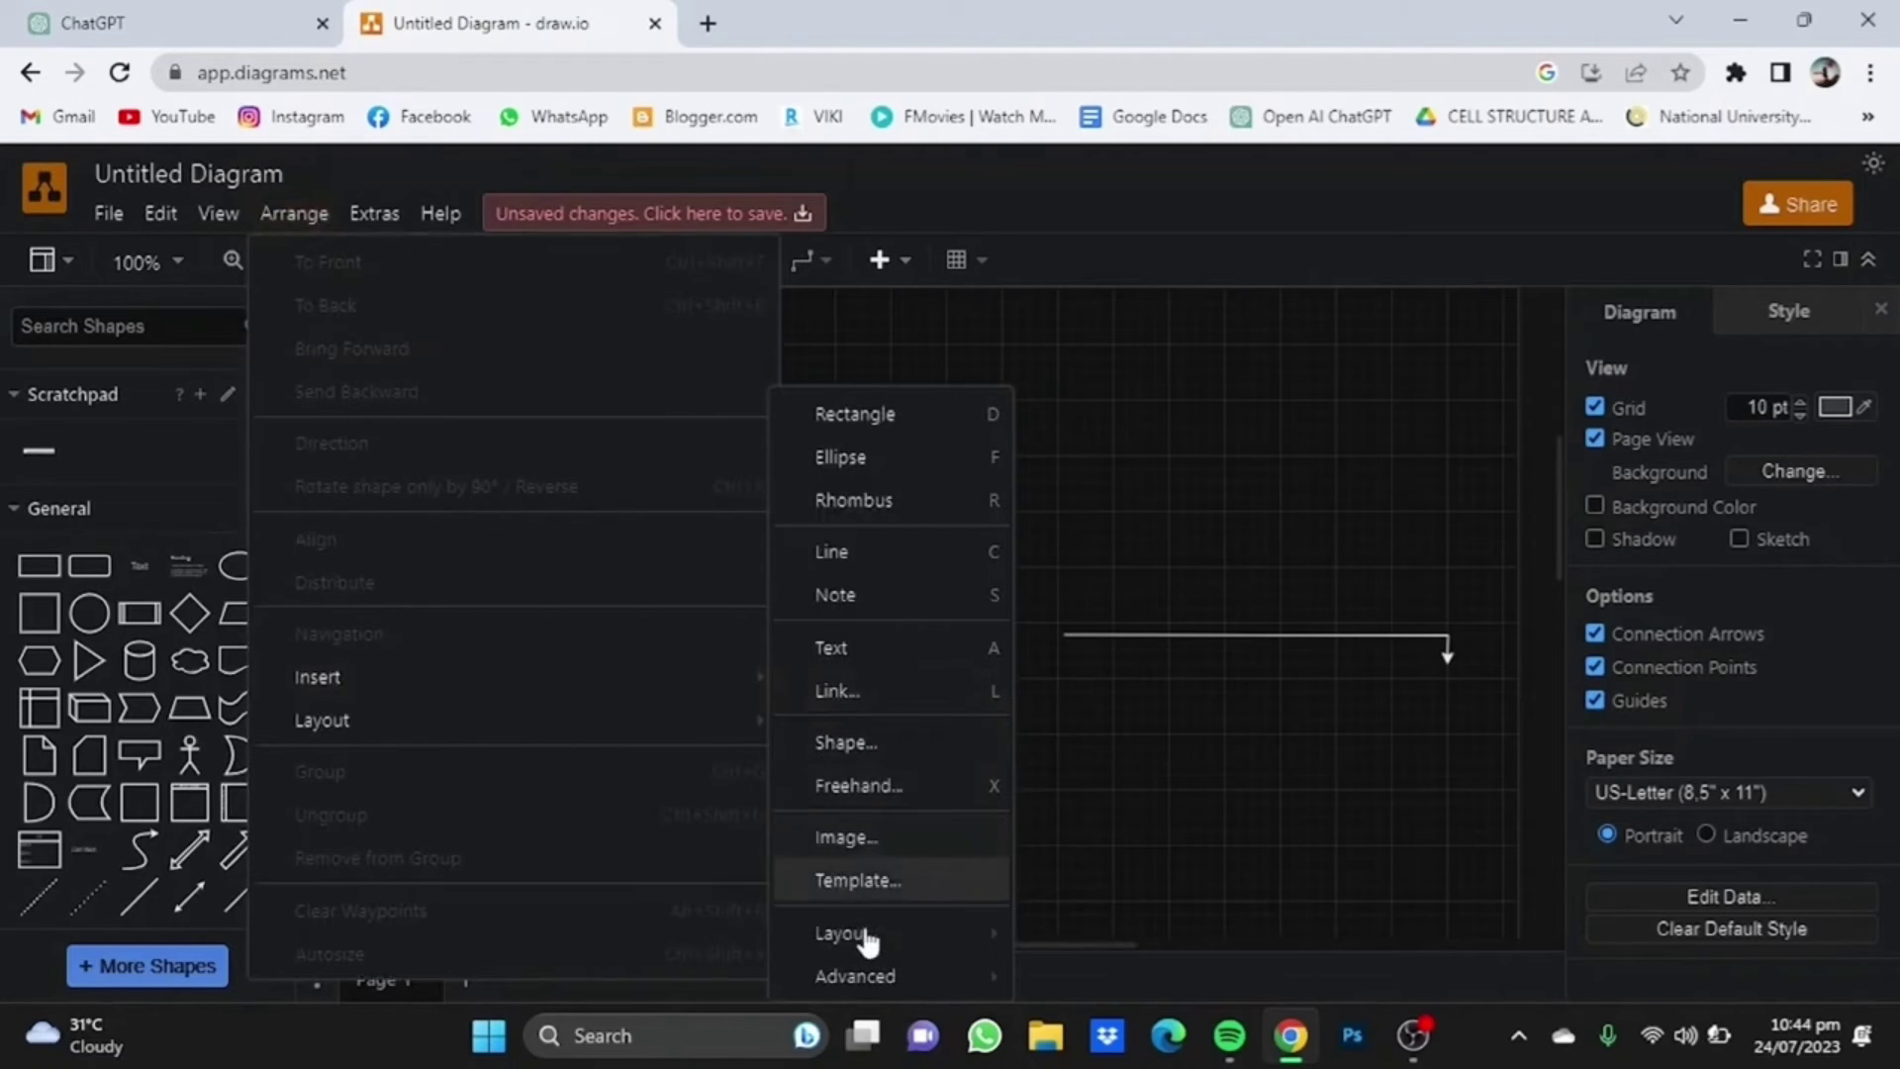
mouse_move(891, 972)
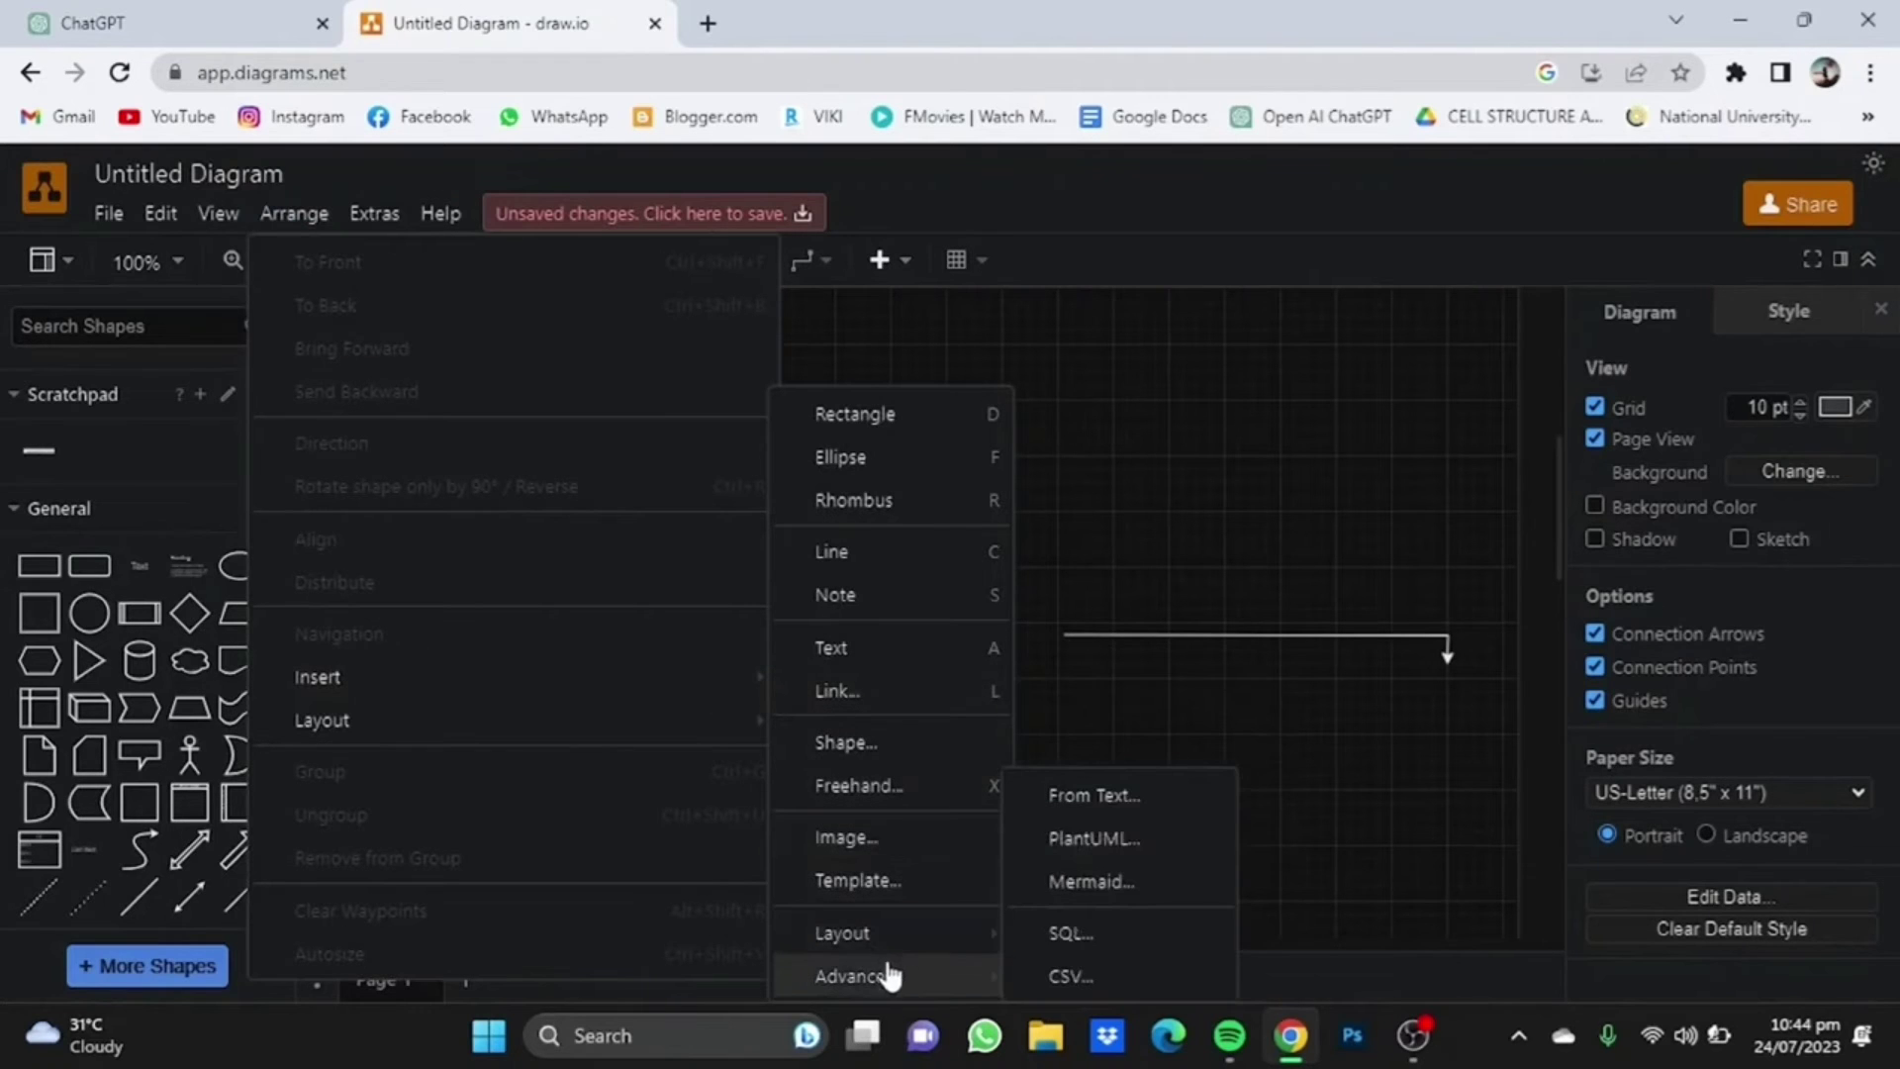
left_click(1101, 861)
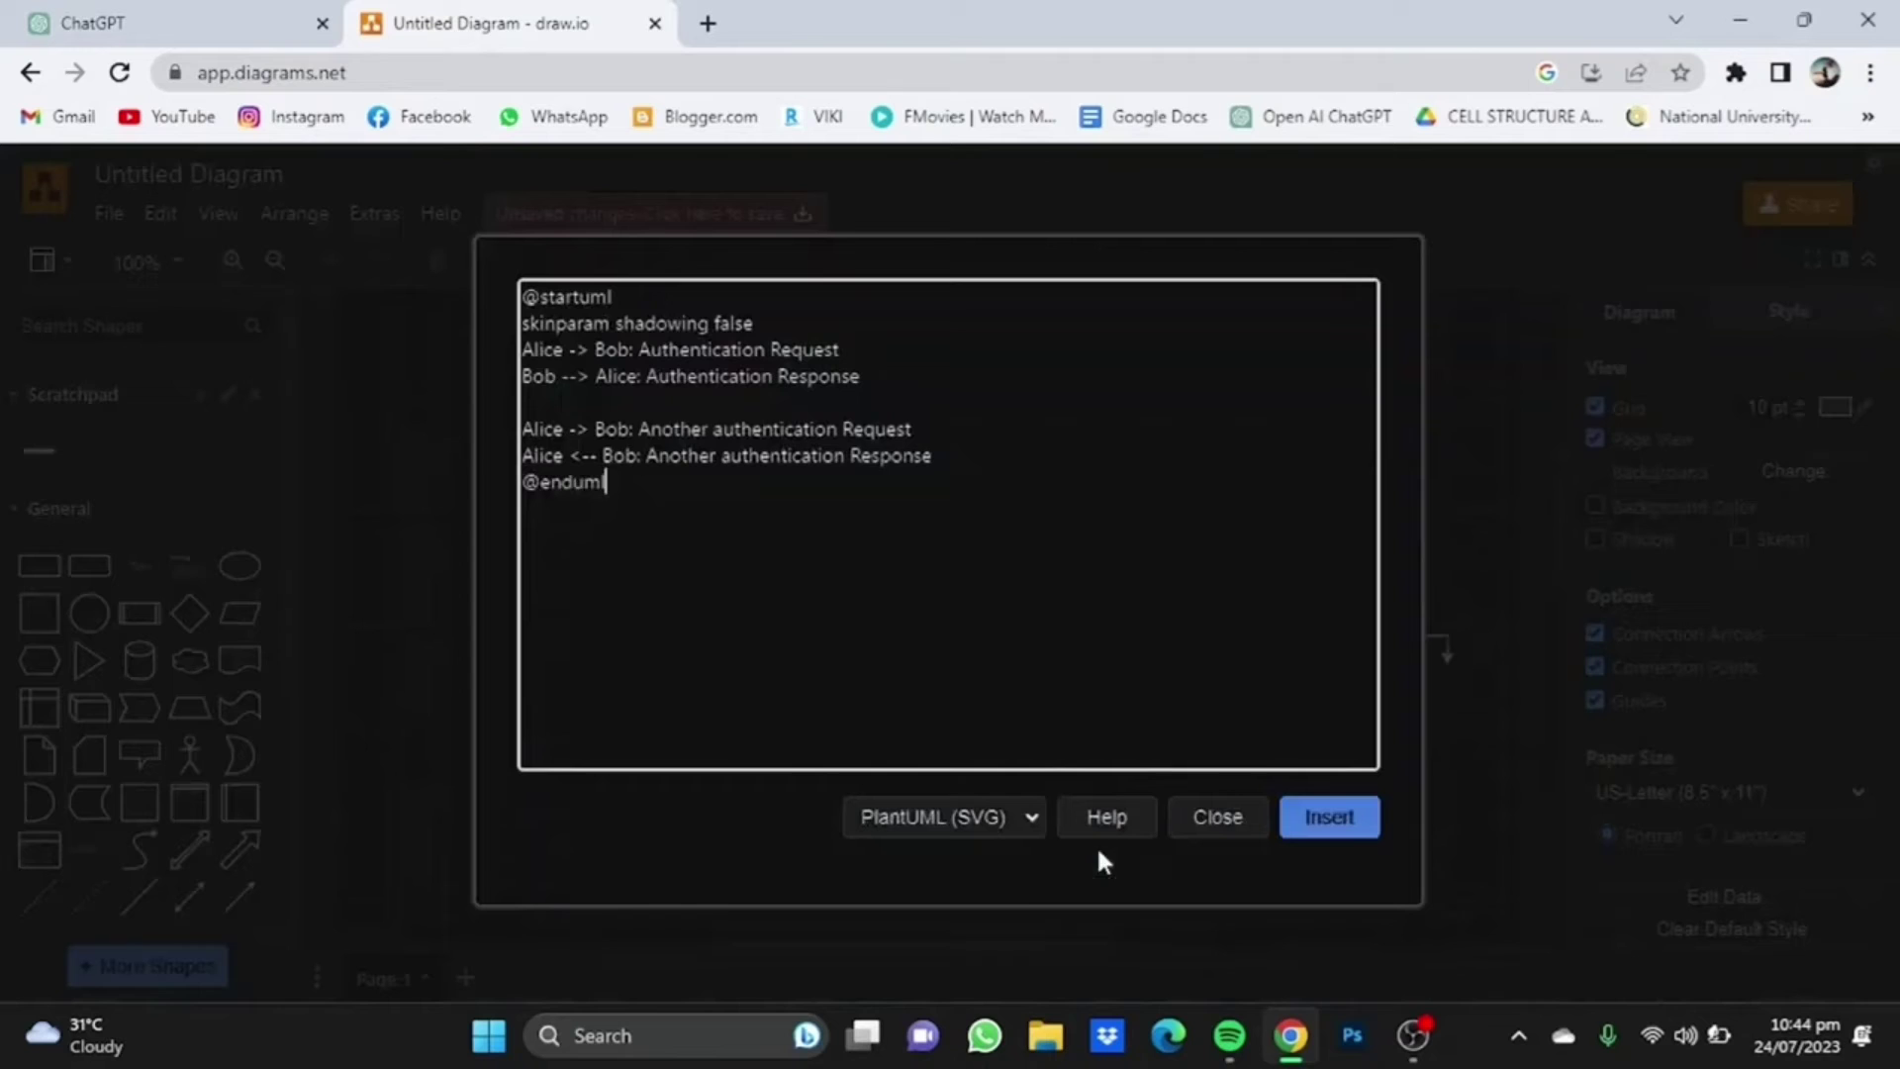
Step: Replace the sample code with the copied football team PlantUML code and insert it
left_click_drag(746, 531, 522, 289)
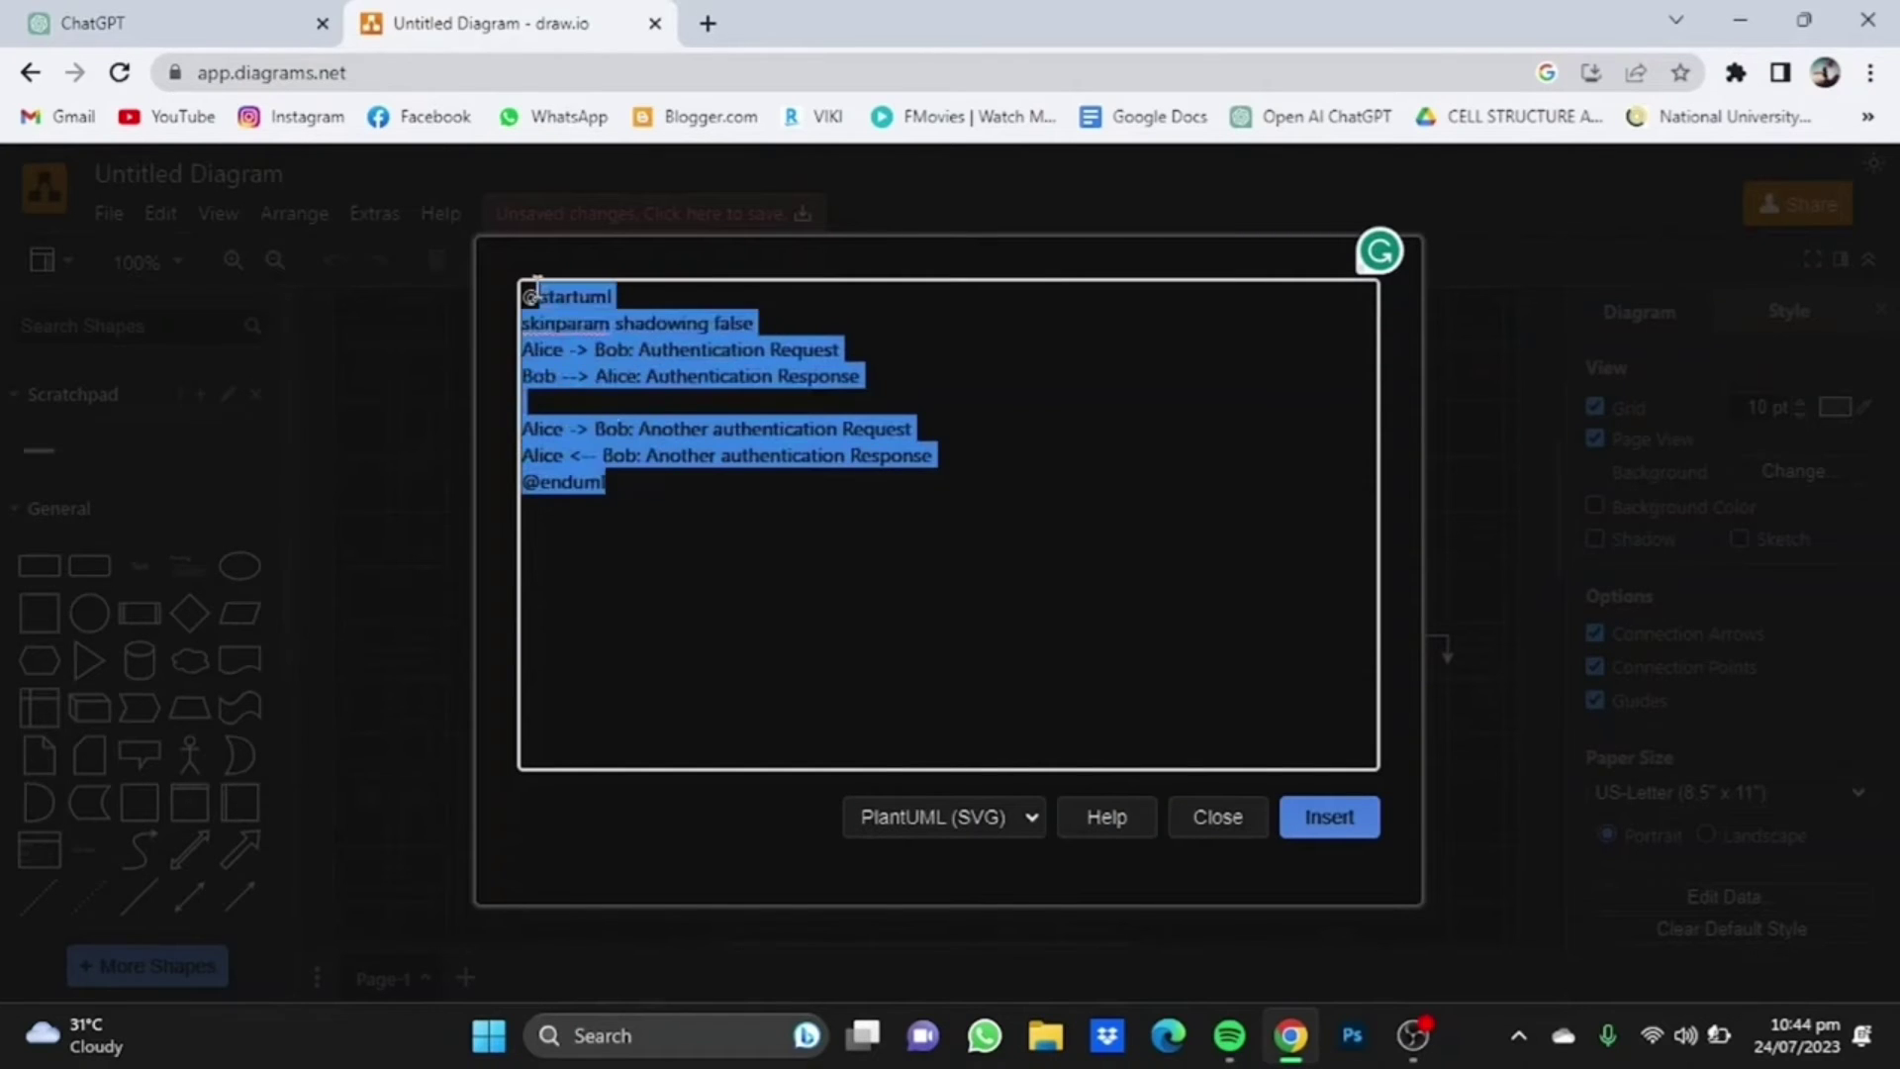
key("BackSpace")
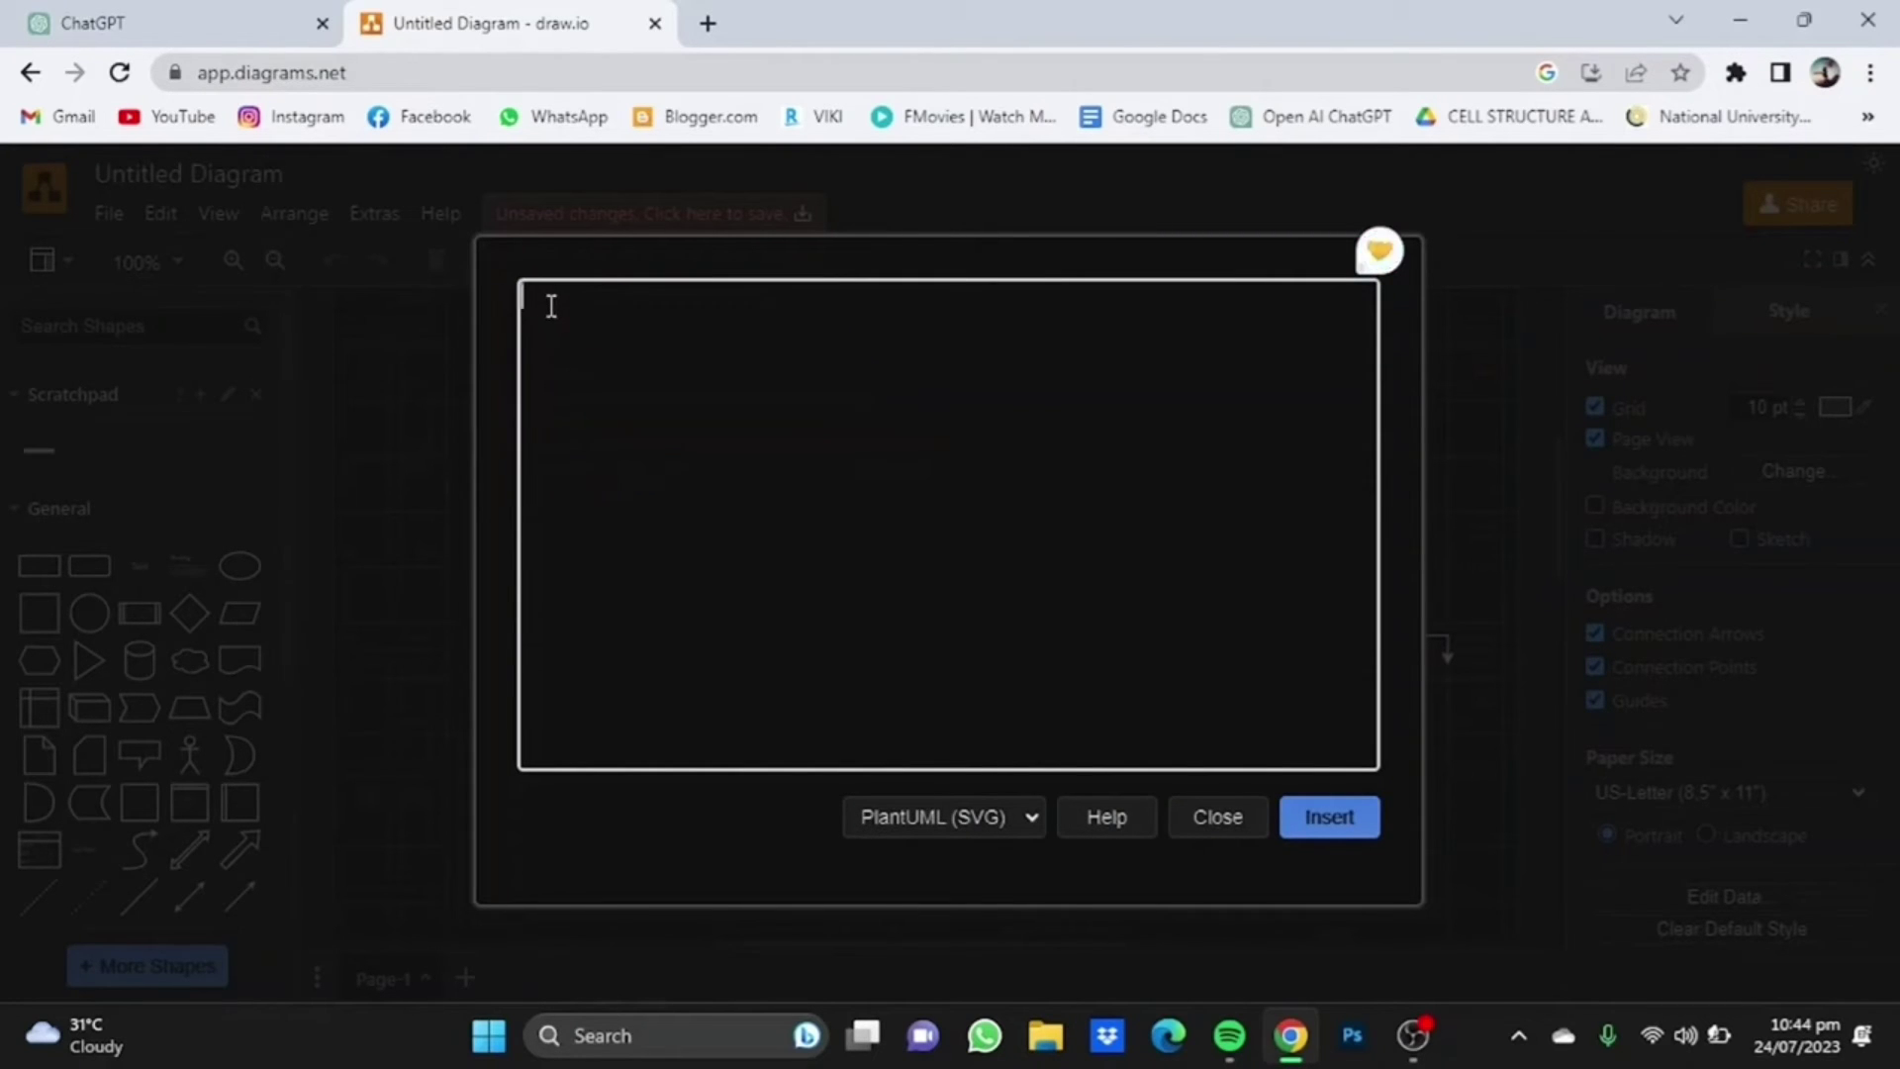
right_click(547, 306)
left_click(730, 532)
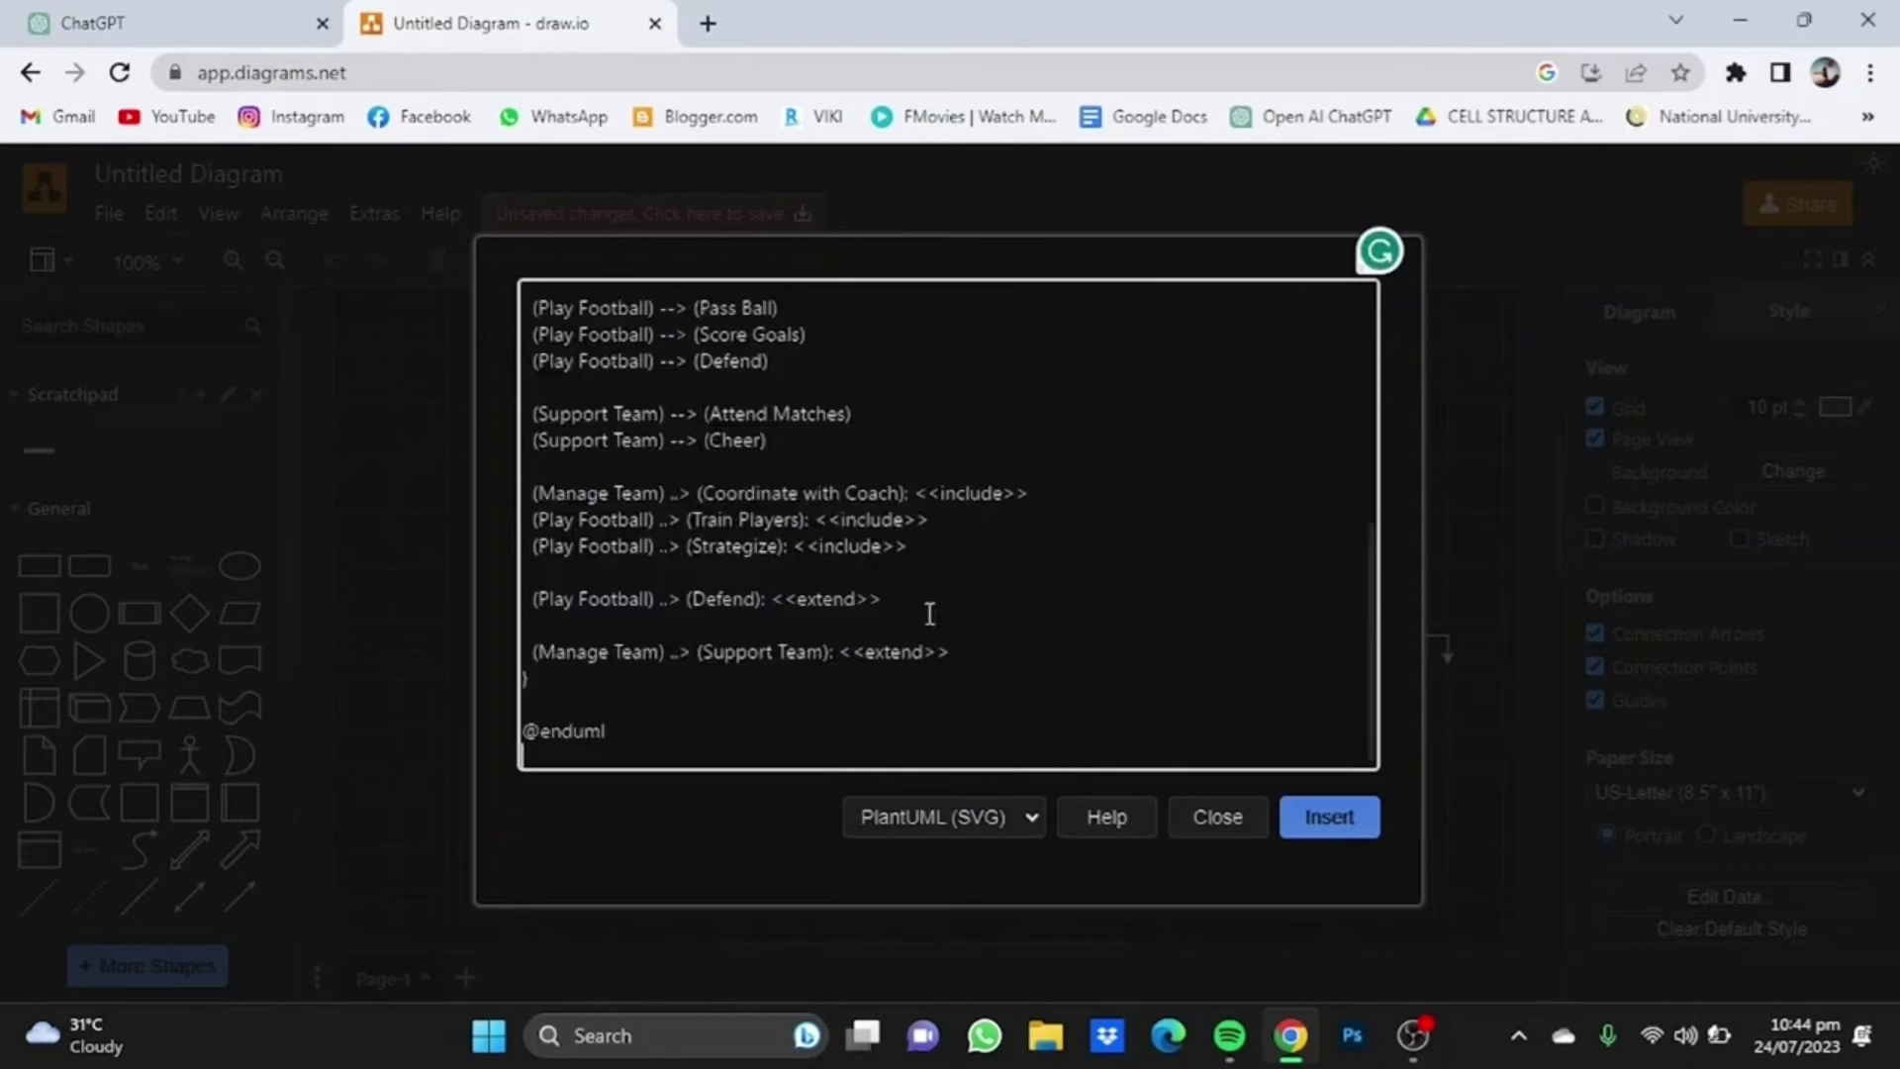
left_click(1322, 817)
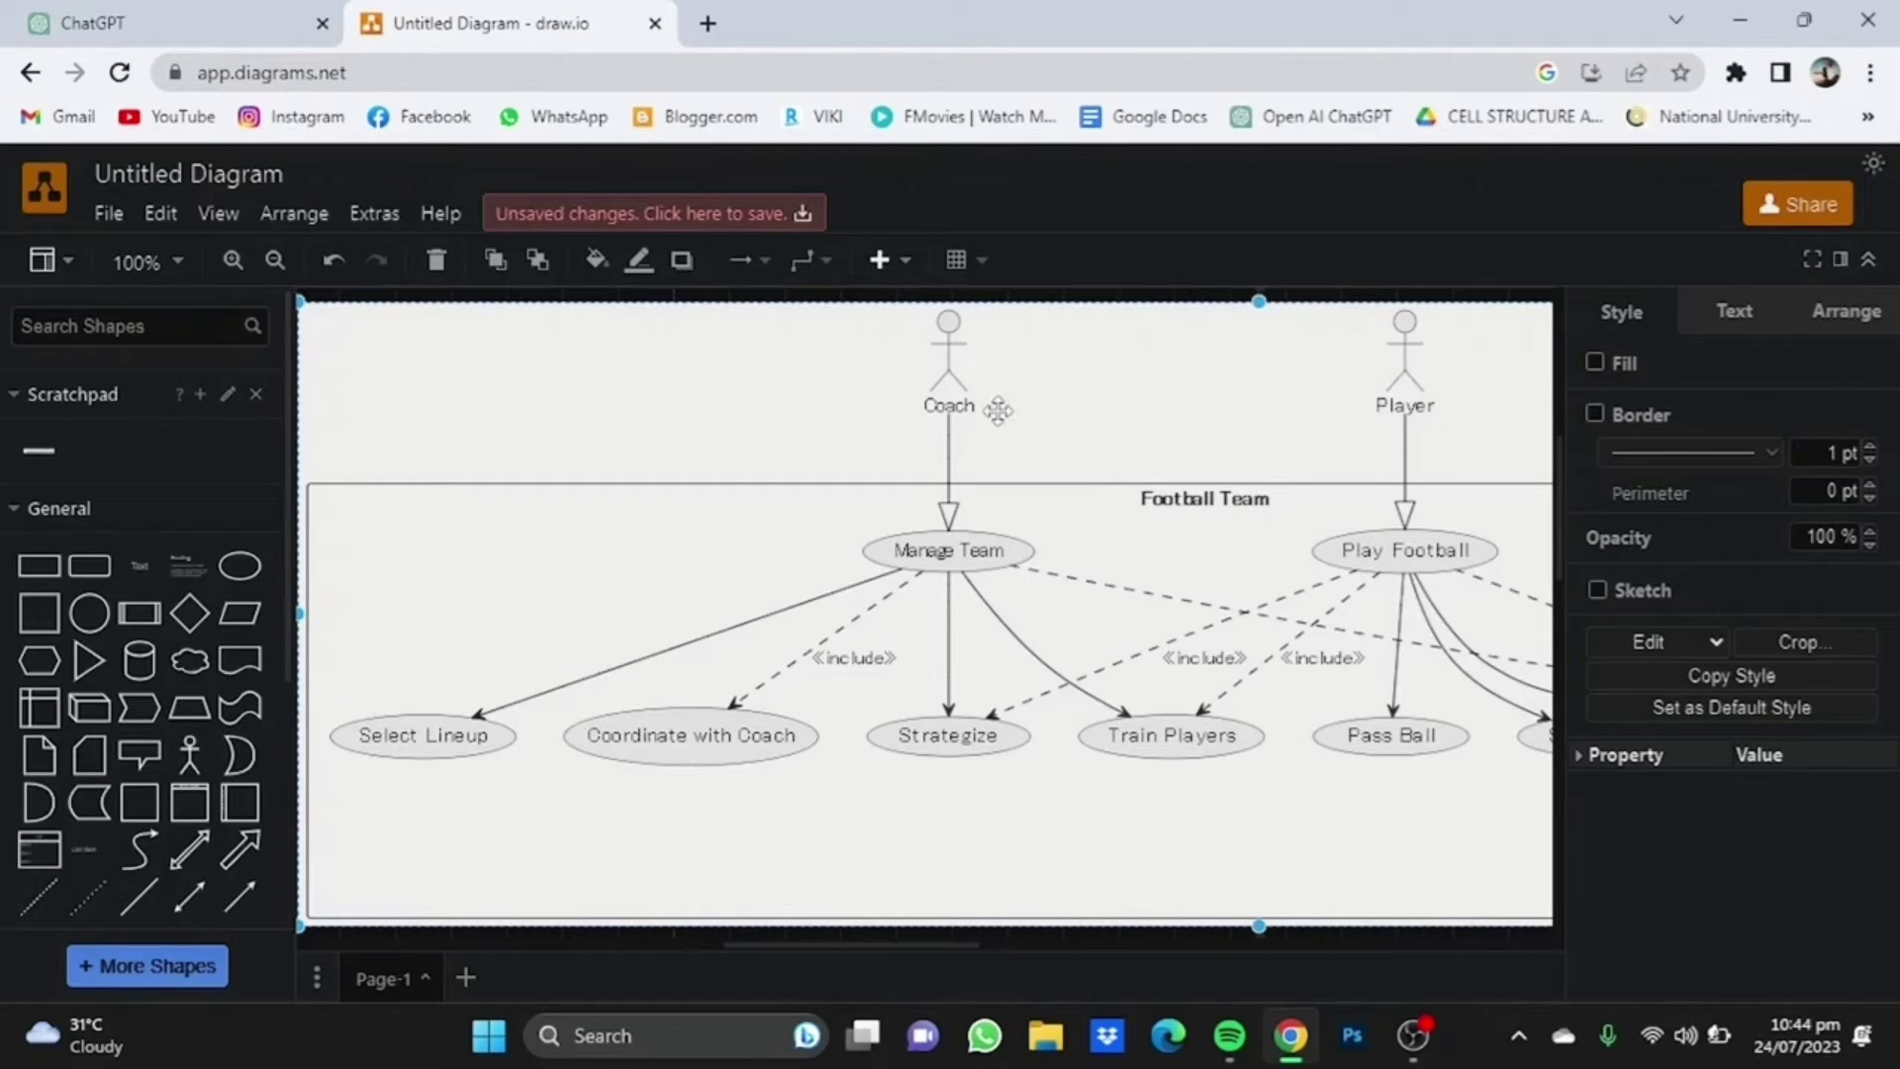
mouse_move(1003, 413)
scroll(1034, 789, "right", 10)
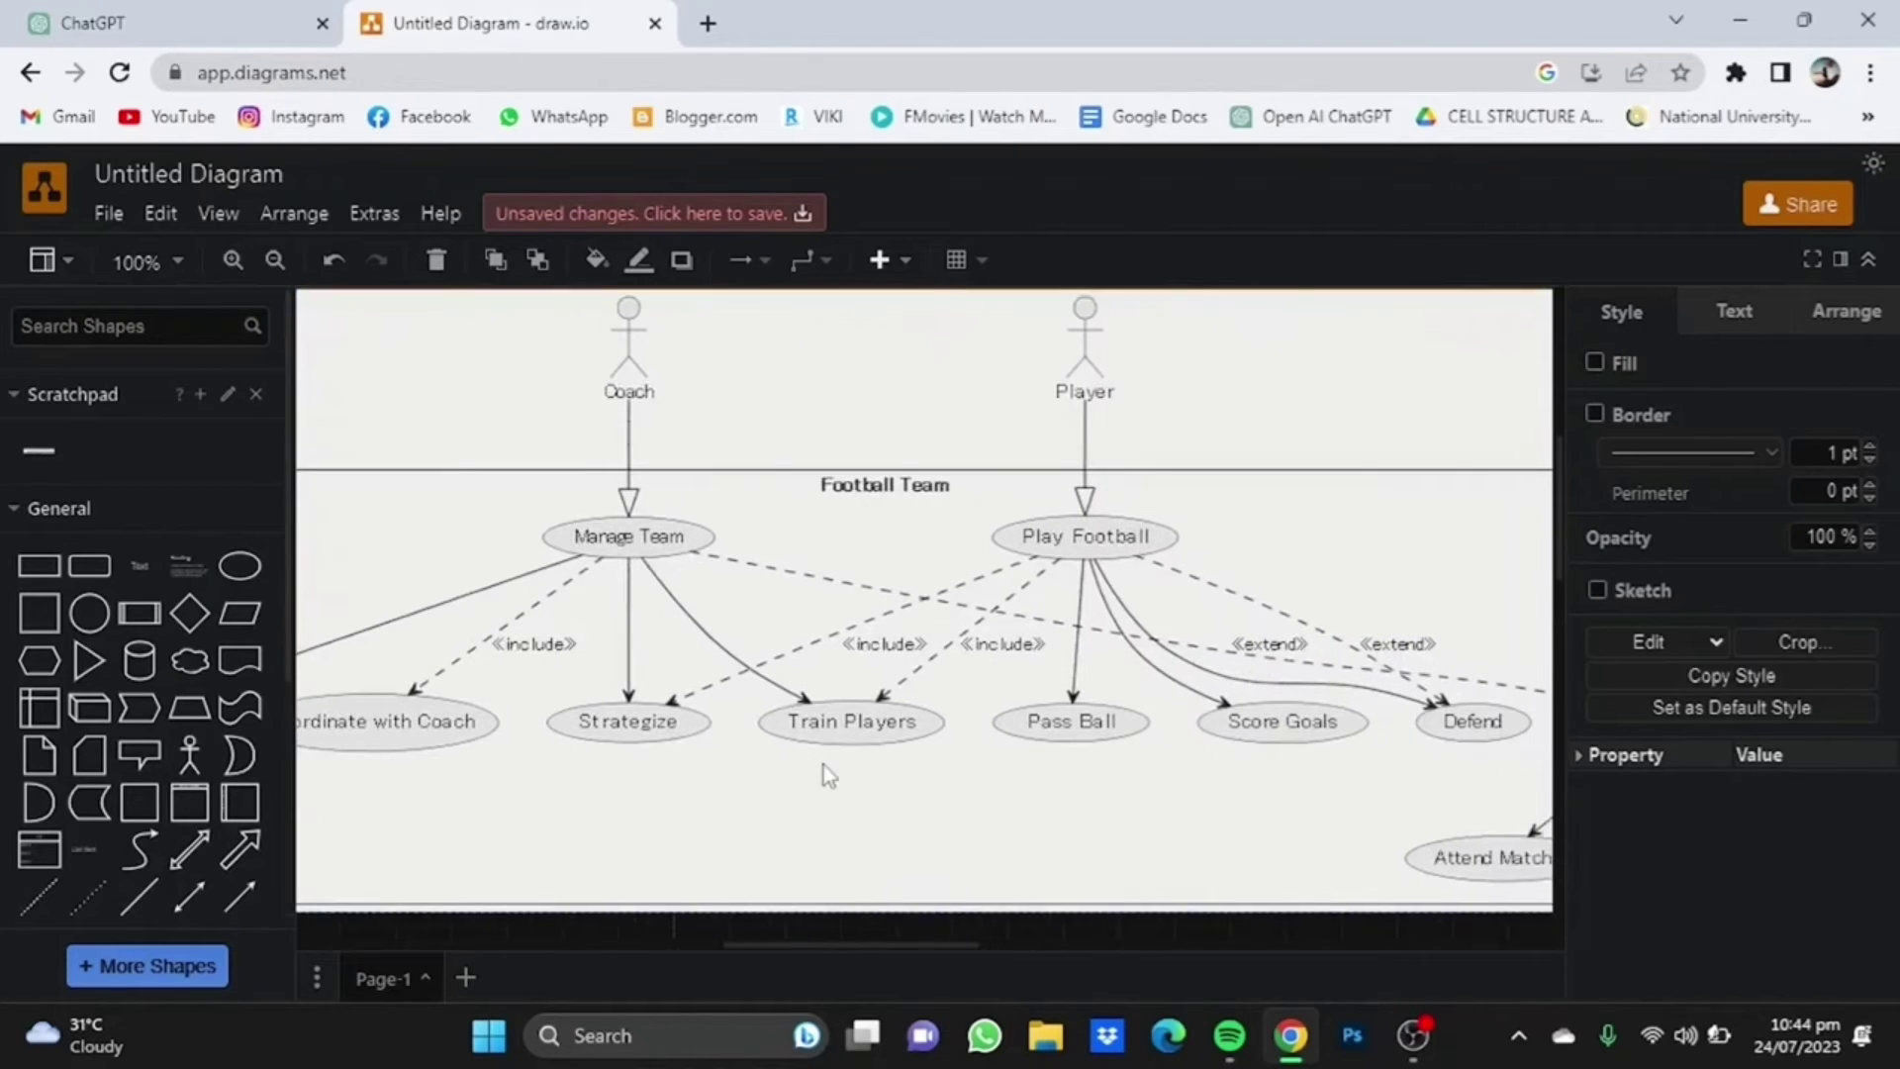
scroll(919, 808, "right", 5)
scroll(920, 808, "down", 1)
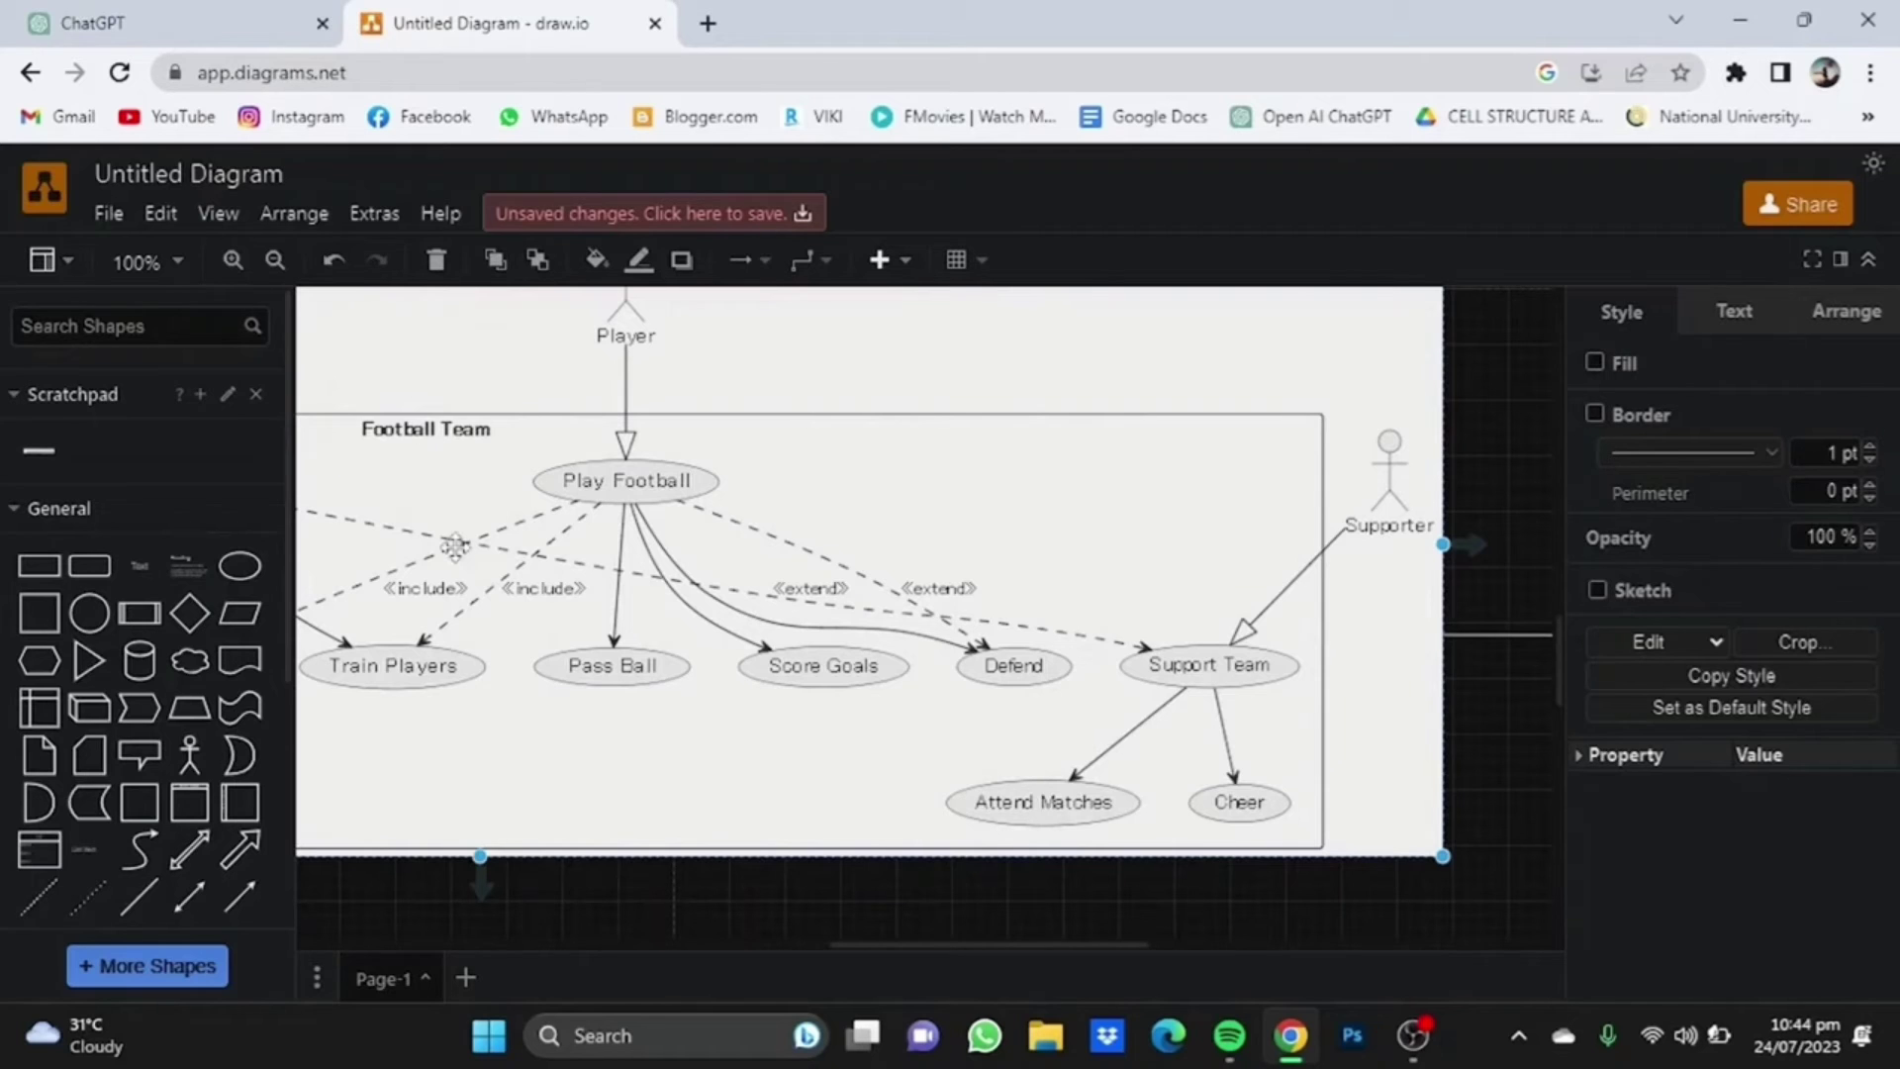
Step: Back in the ChatGPT conversation, send 'can u make it more complex?'
key("ctrl+shift+Tab")
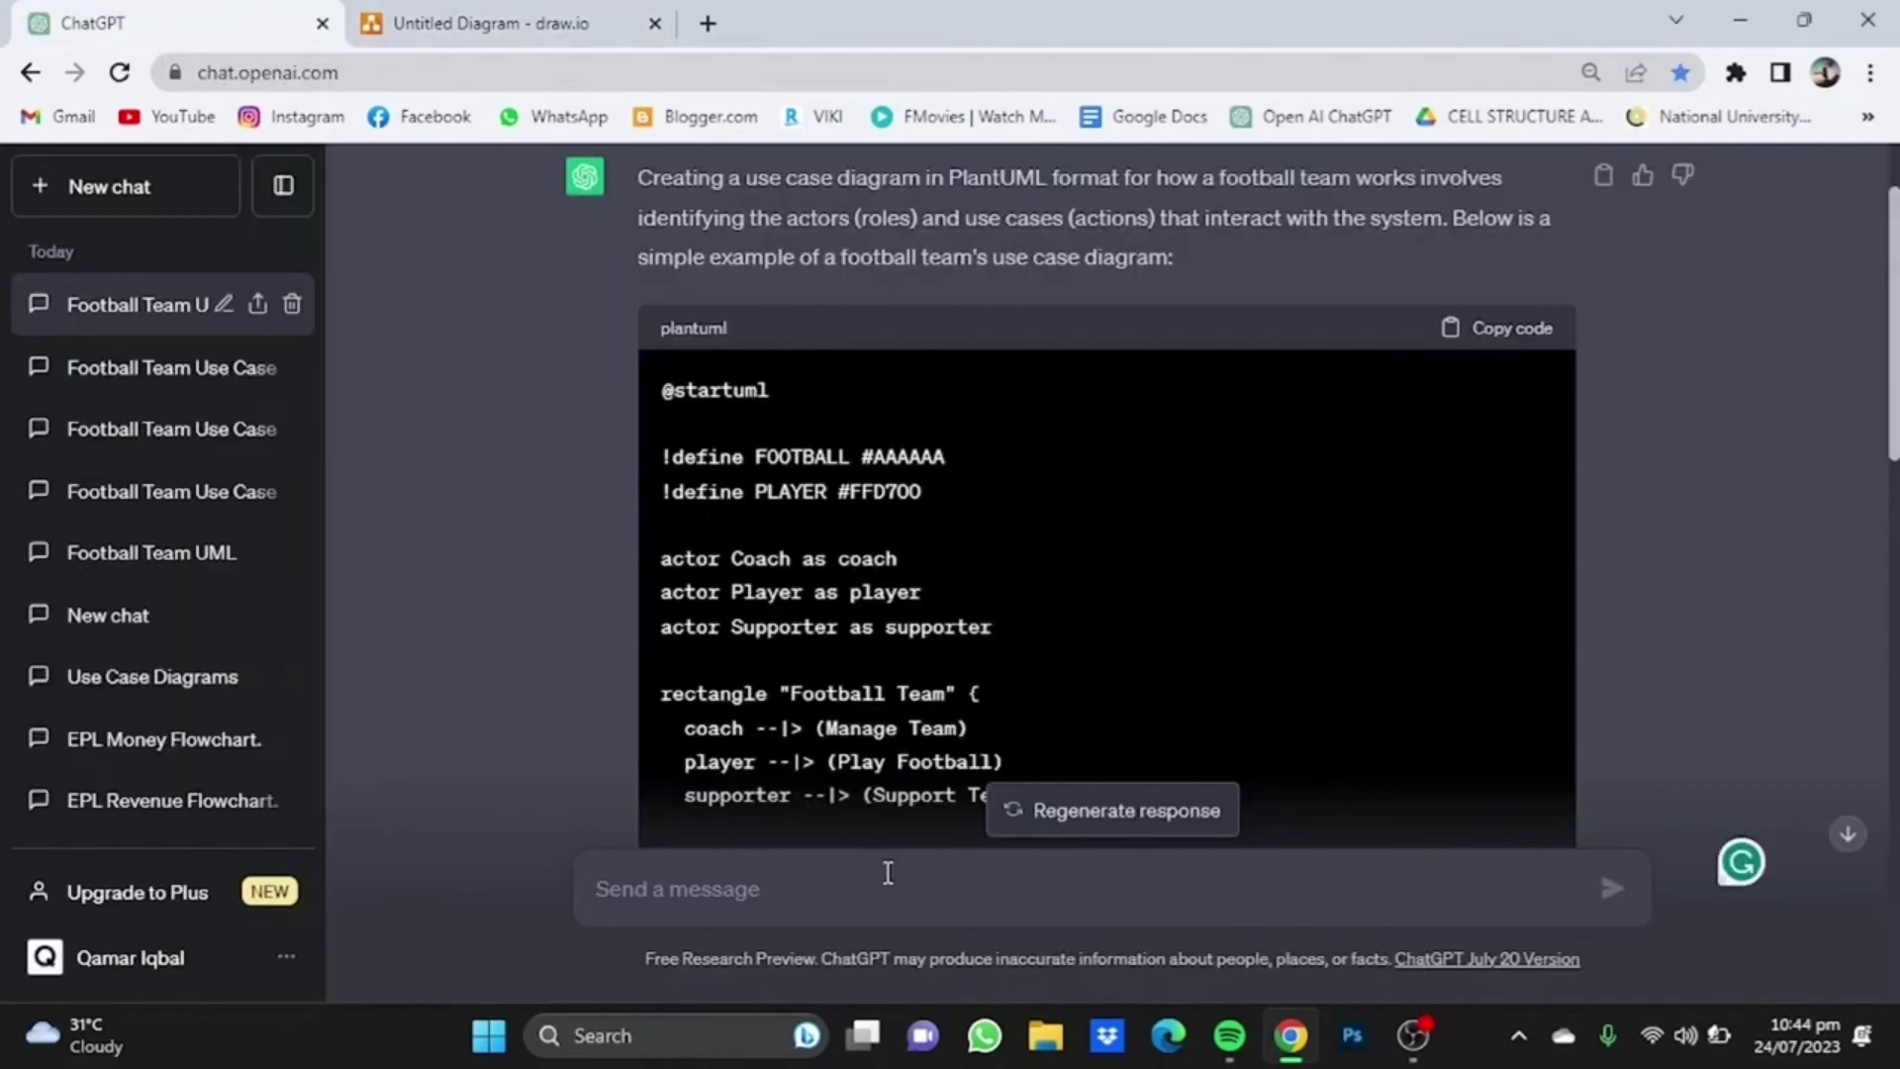
type("can u make")
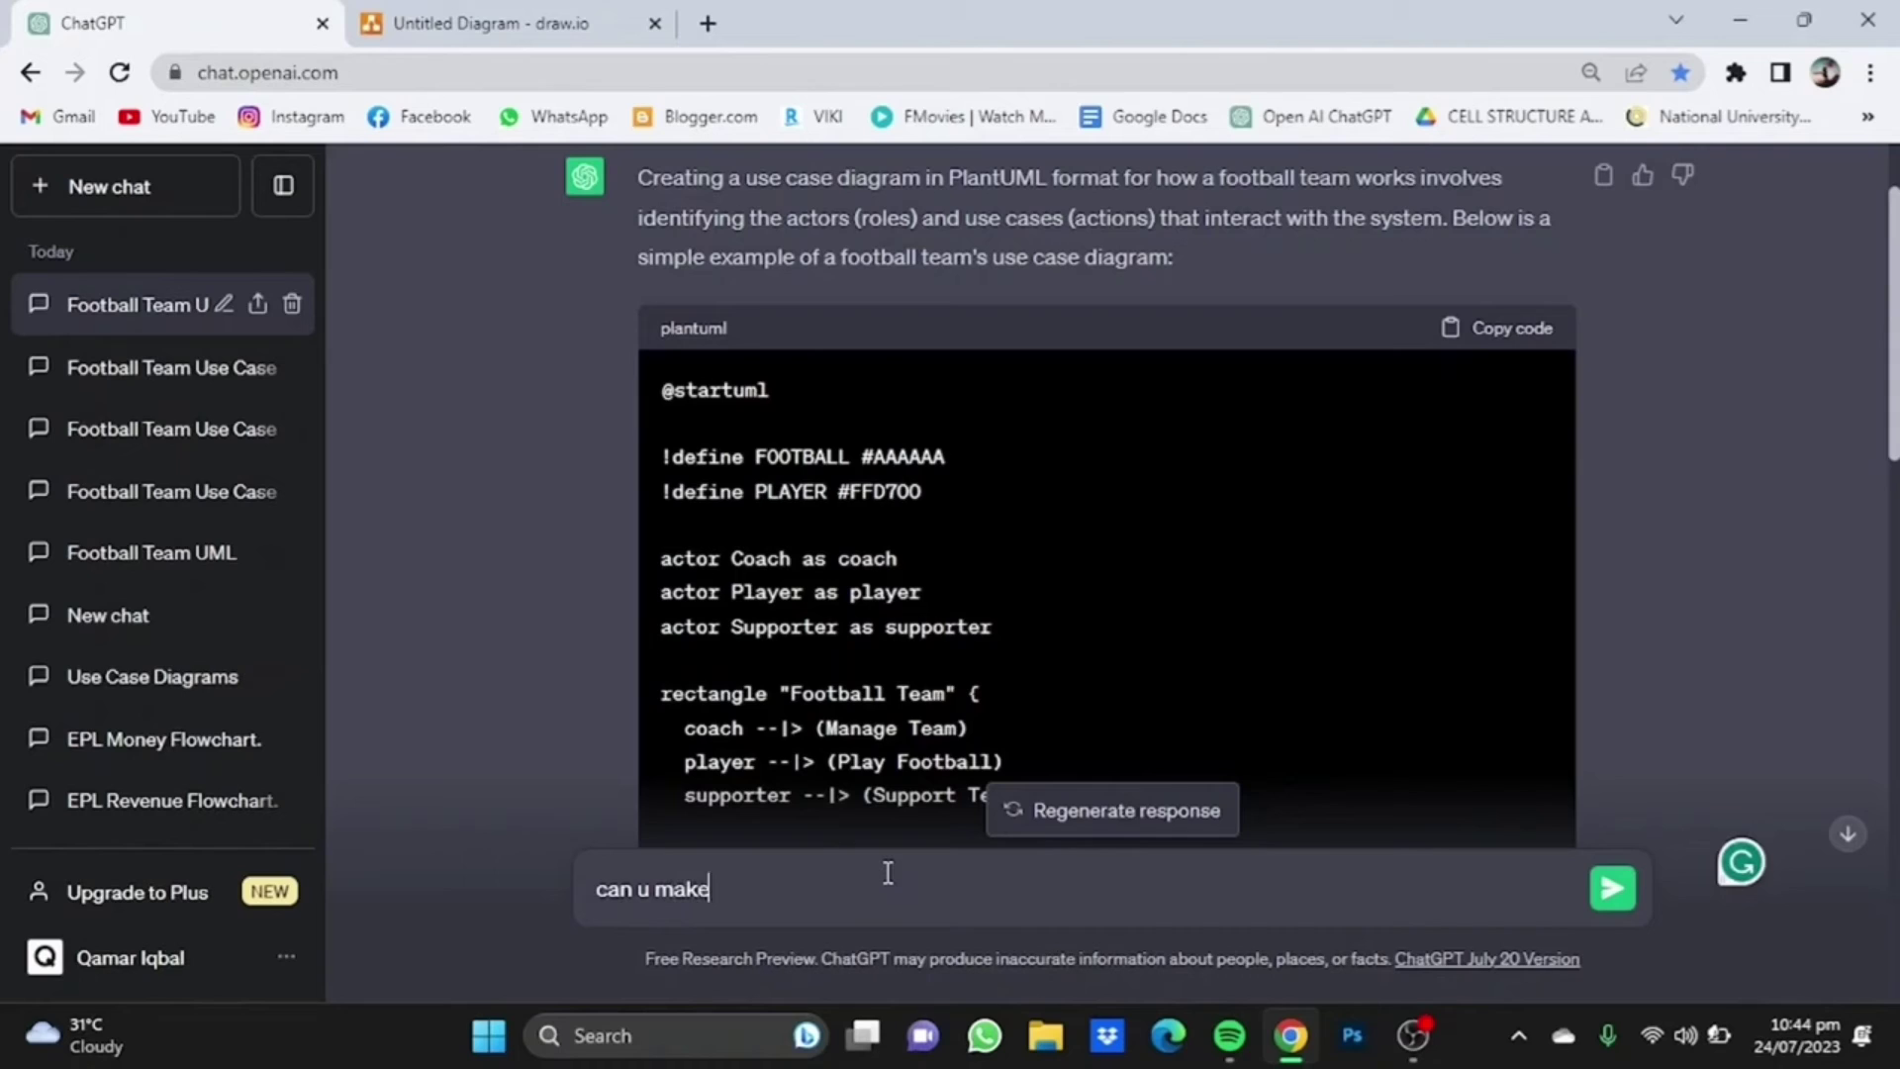
type(" it more complex?")
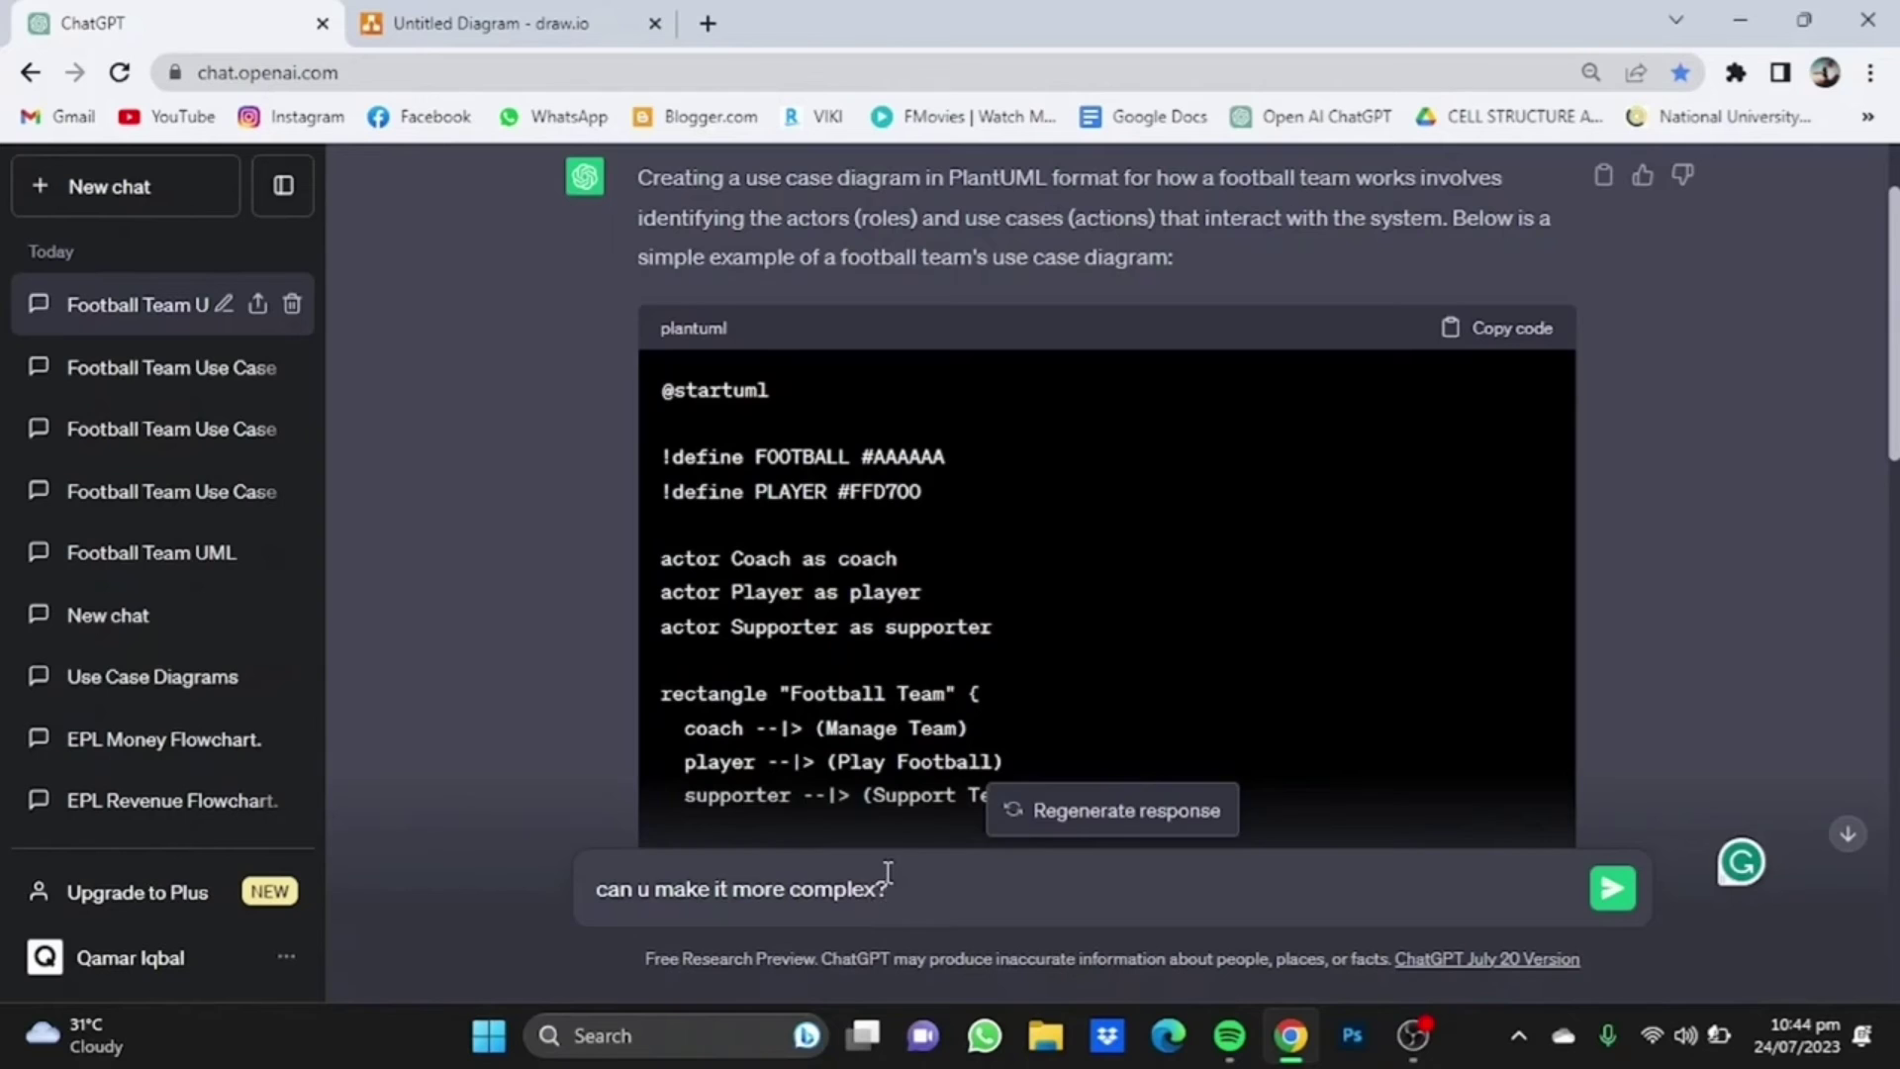
key("Return")
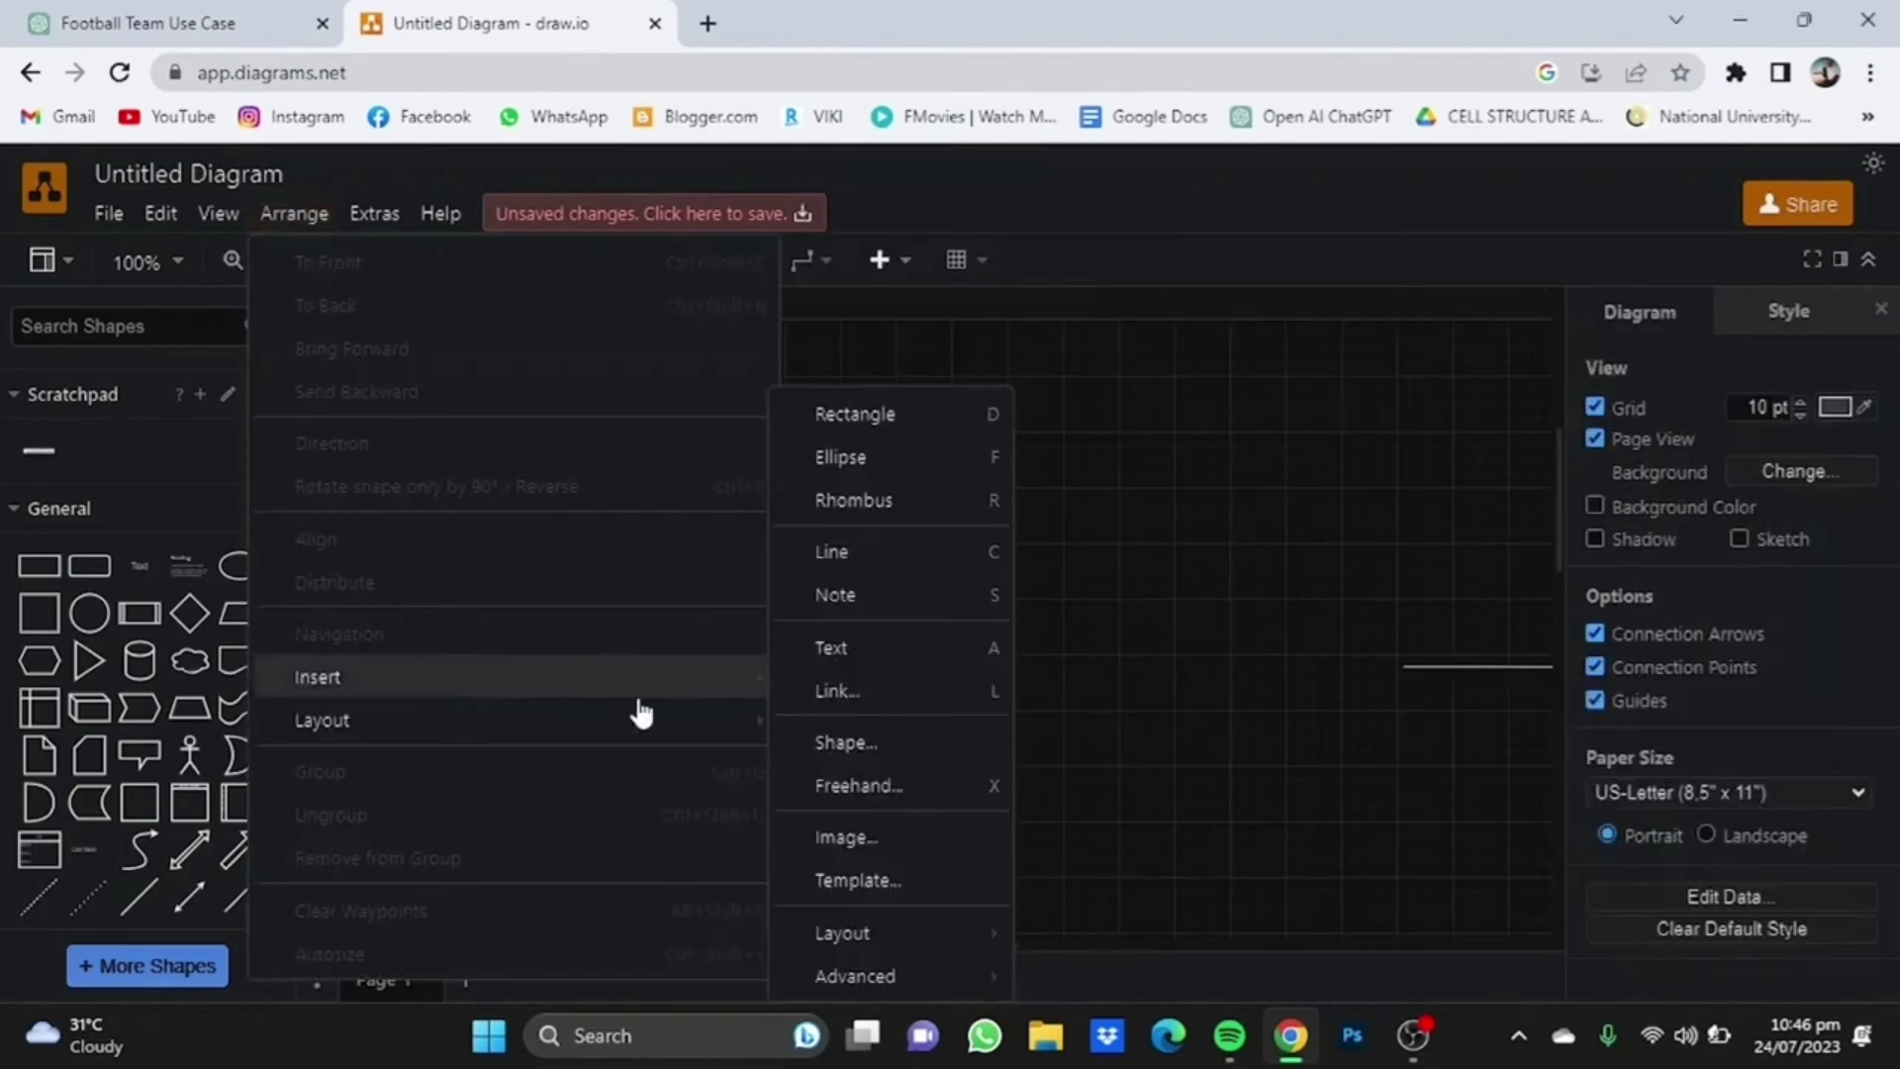
Step: Open the PlantUML dialog under Arrange > Insert > Advanced again
mouse_move(745, 734)
mouse_move(769, 677)
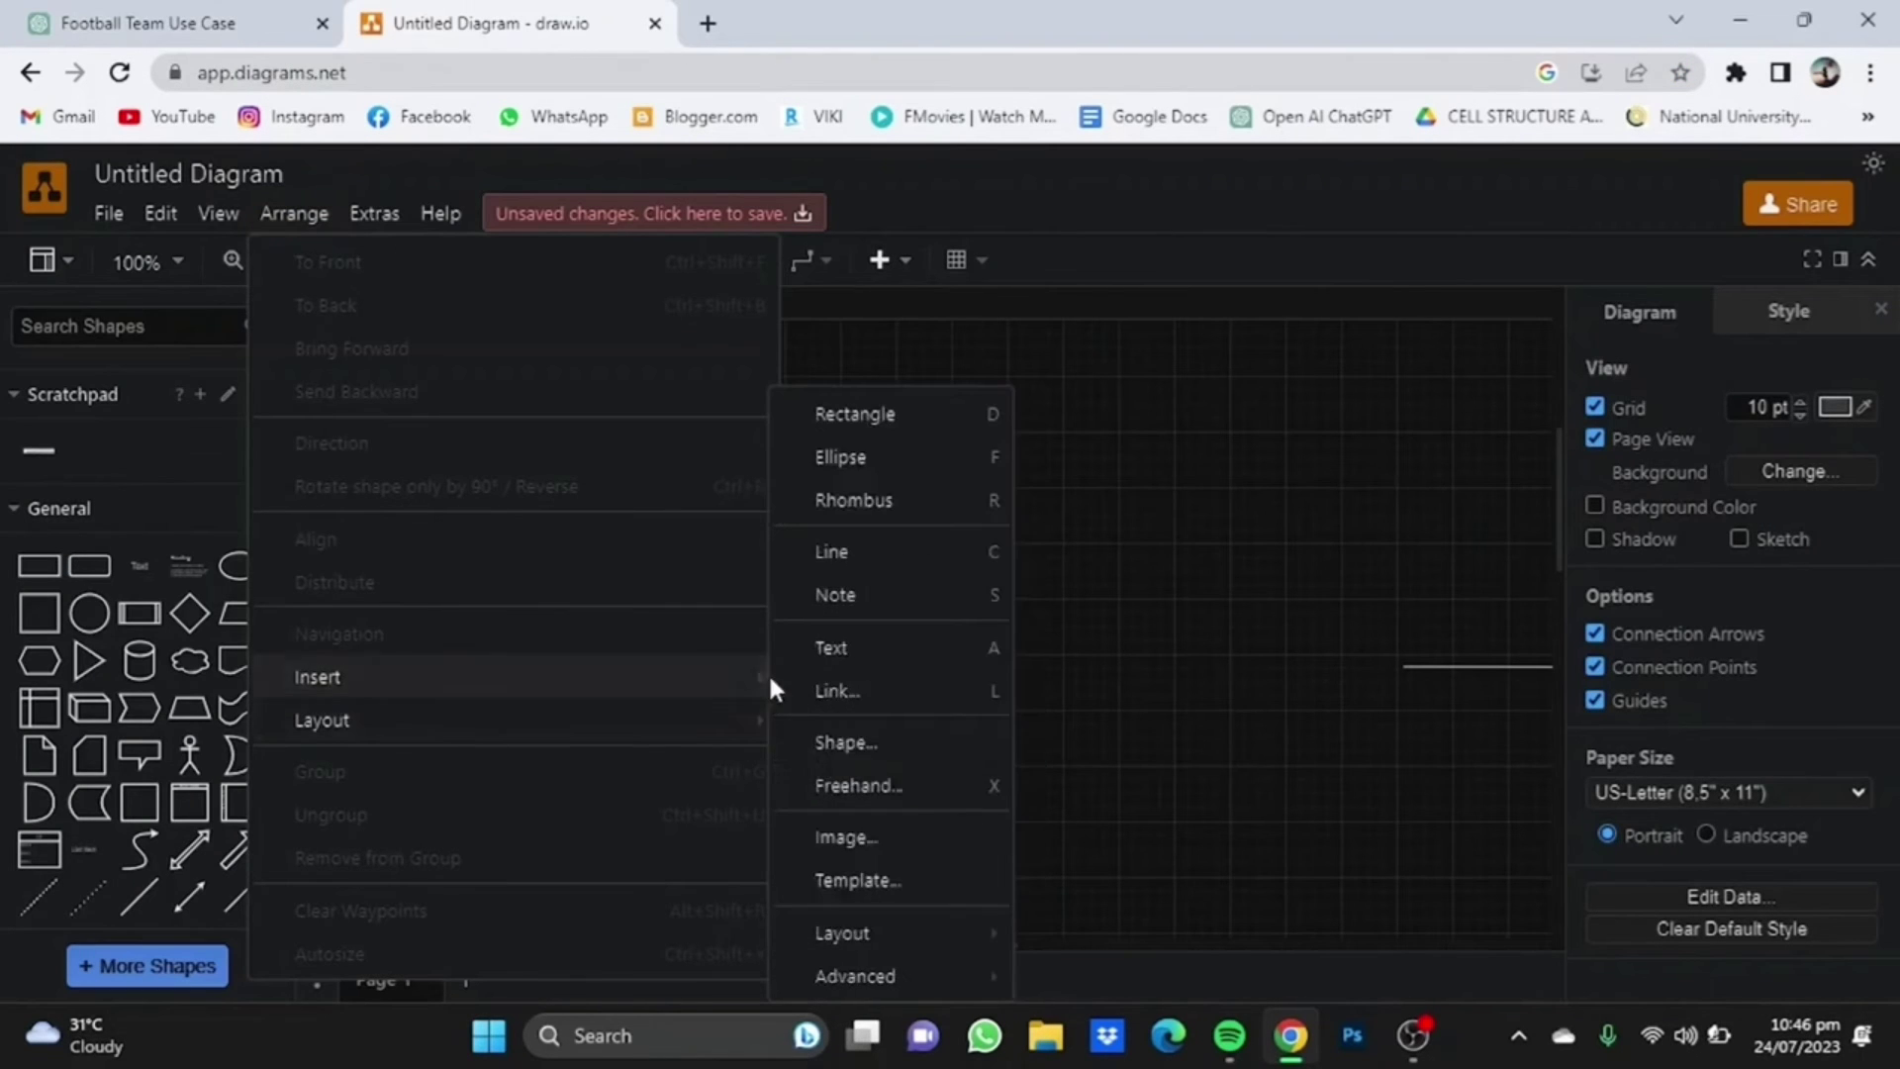
mouse_move(865, 974)
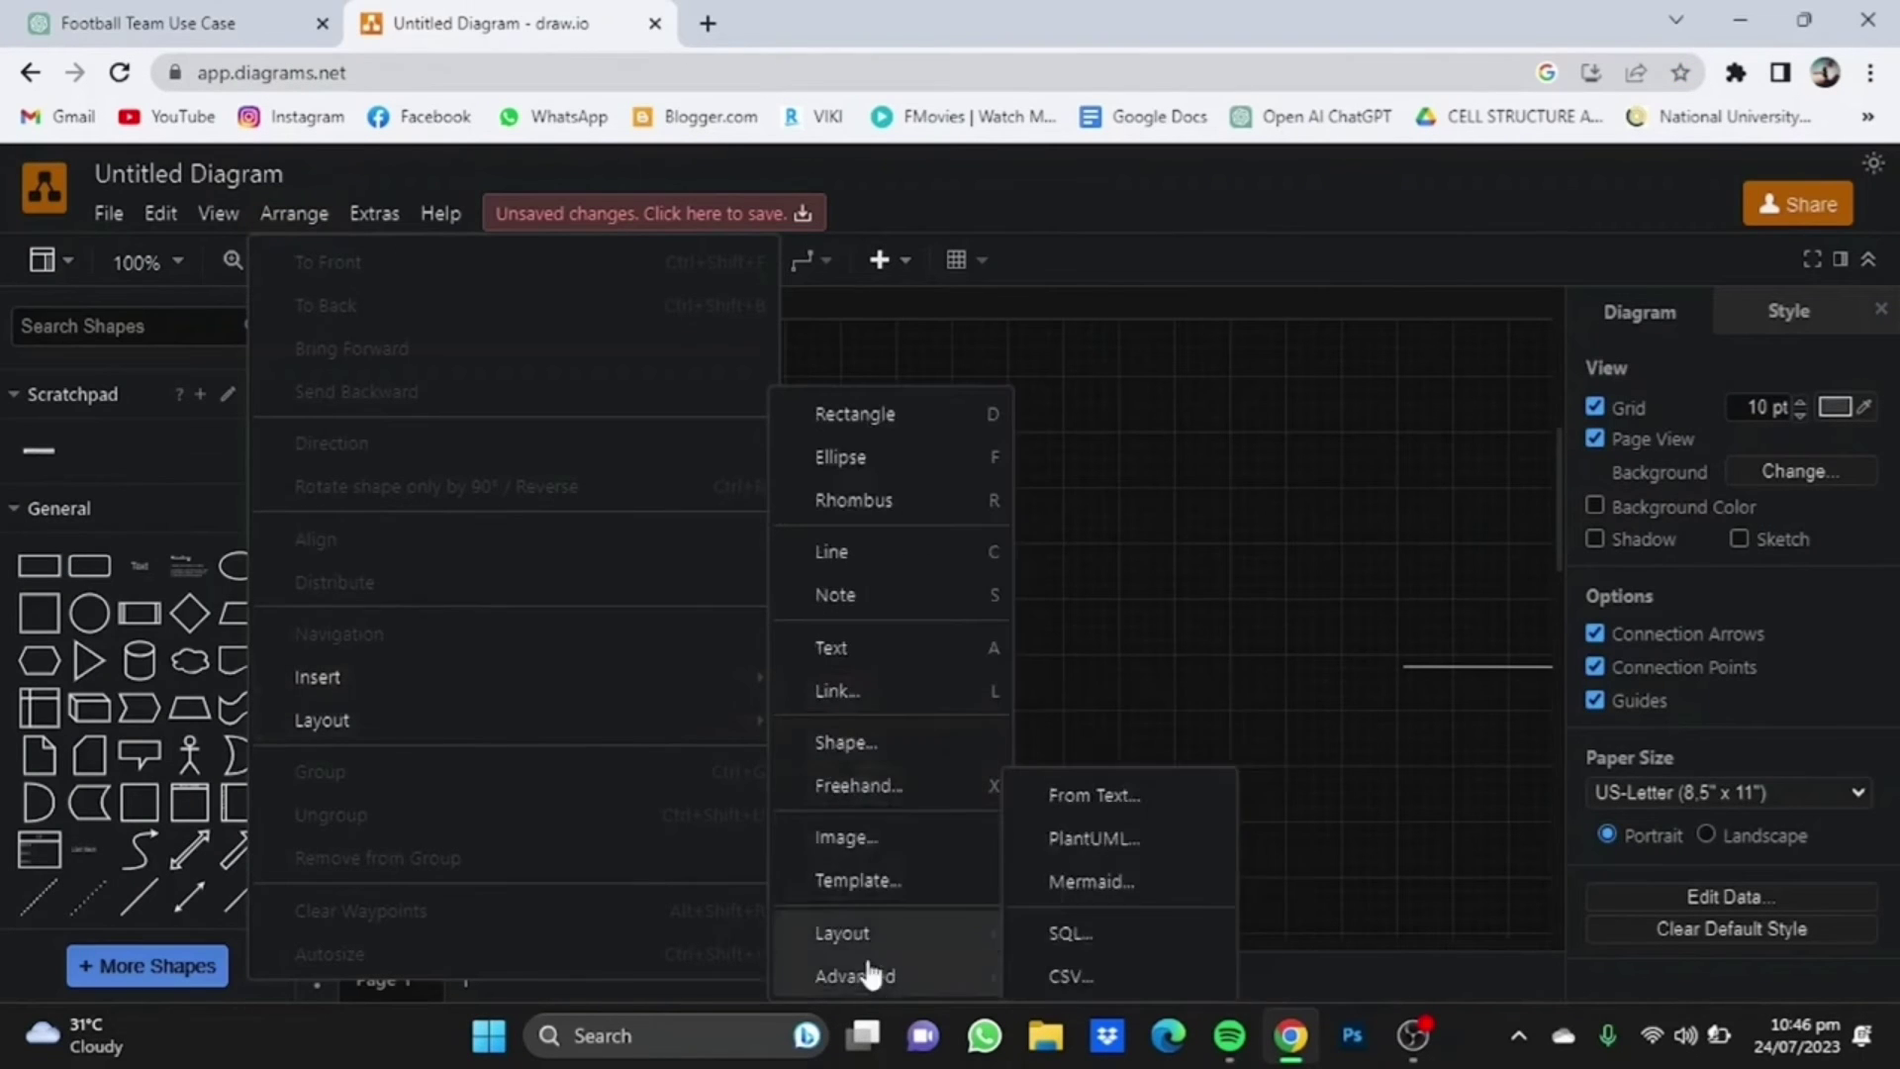
left_click(1069, 841)
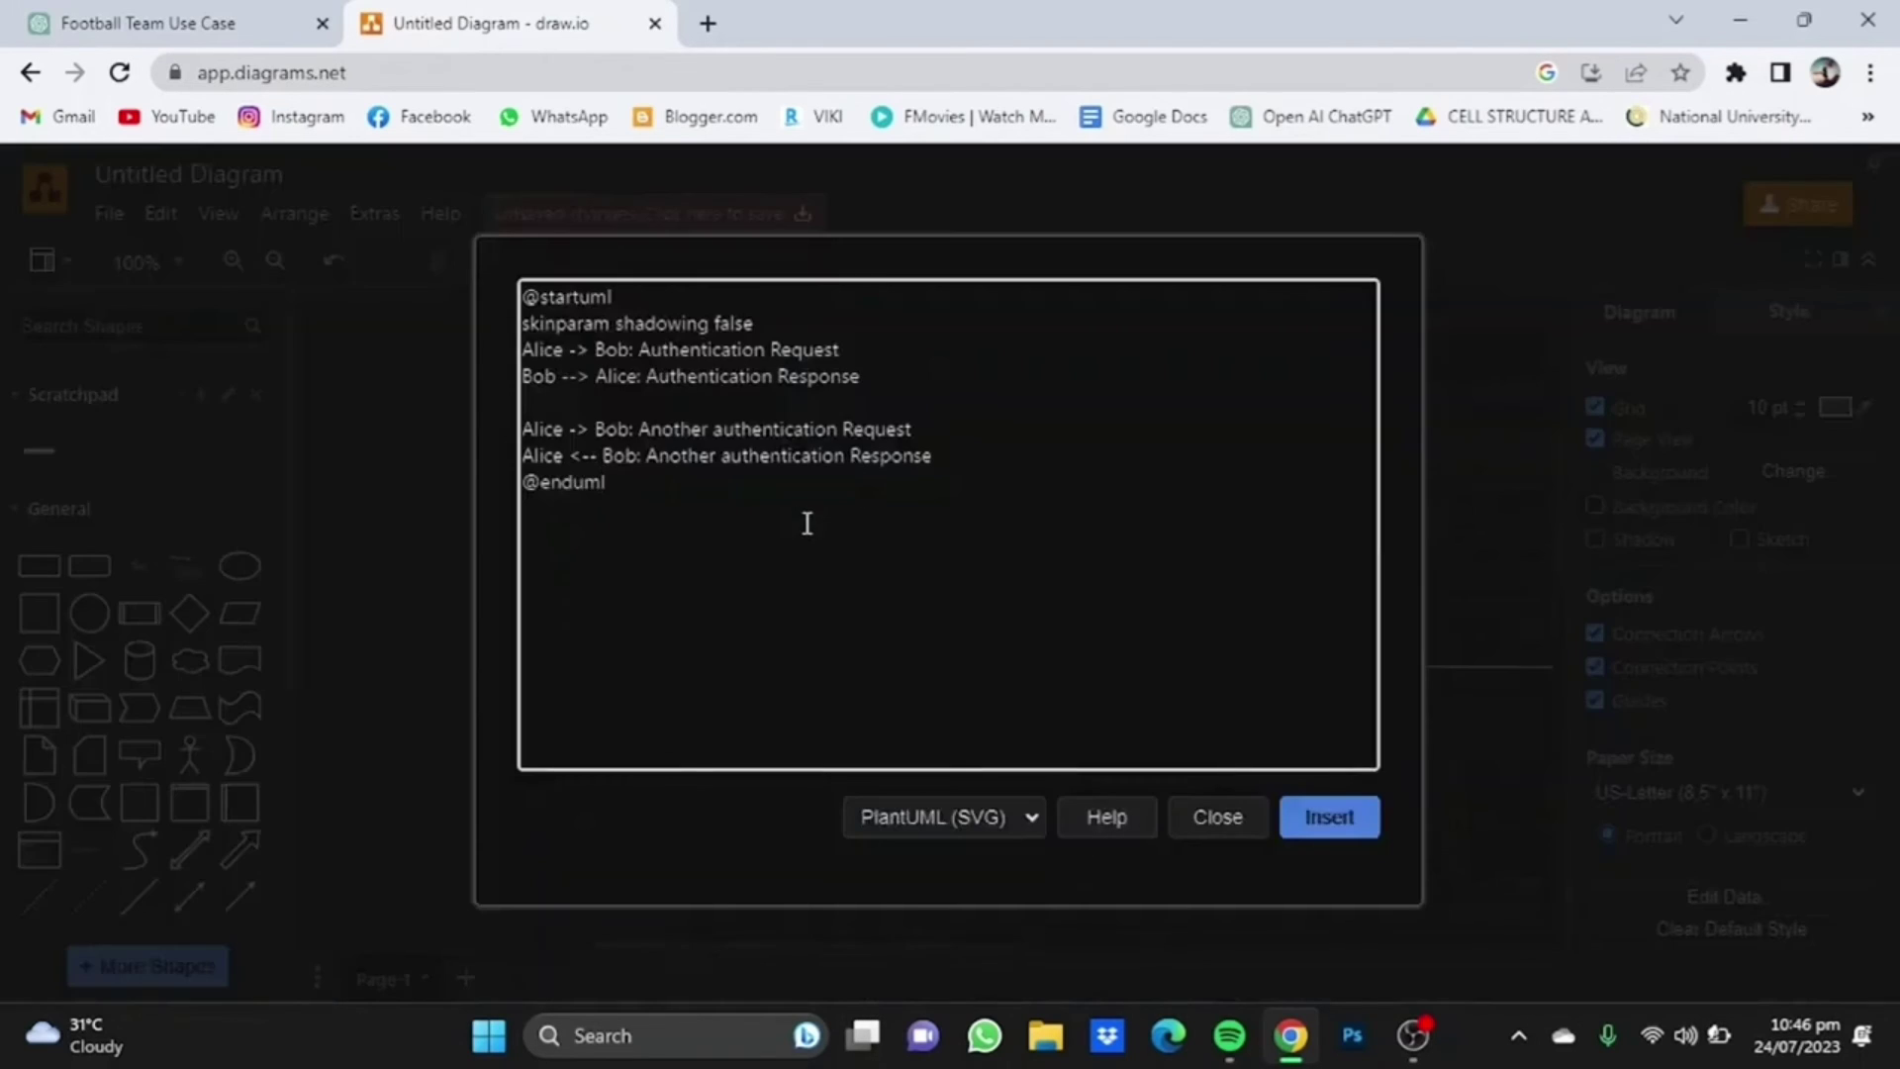
Step: Replace the sample code with the complex football team PlantUML code and insert it
left_click_drag(802, 525, 529, 301)
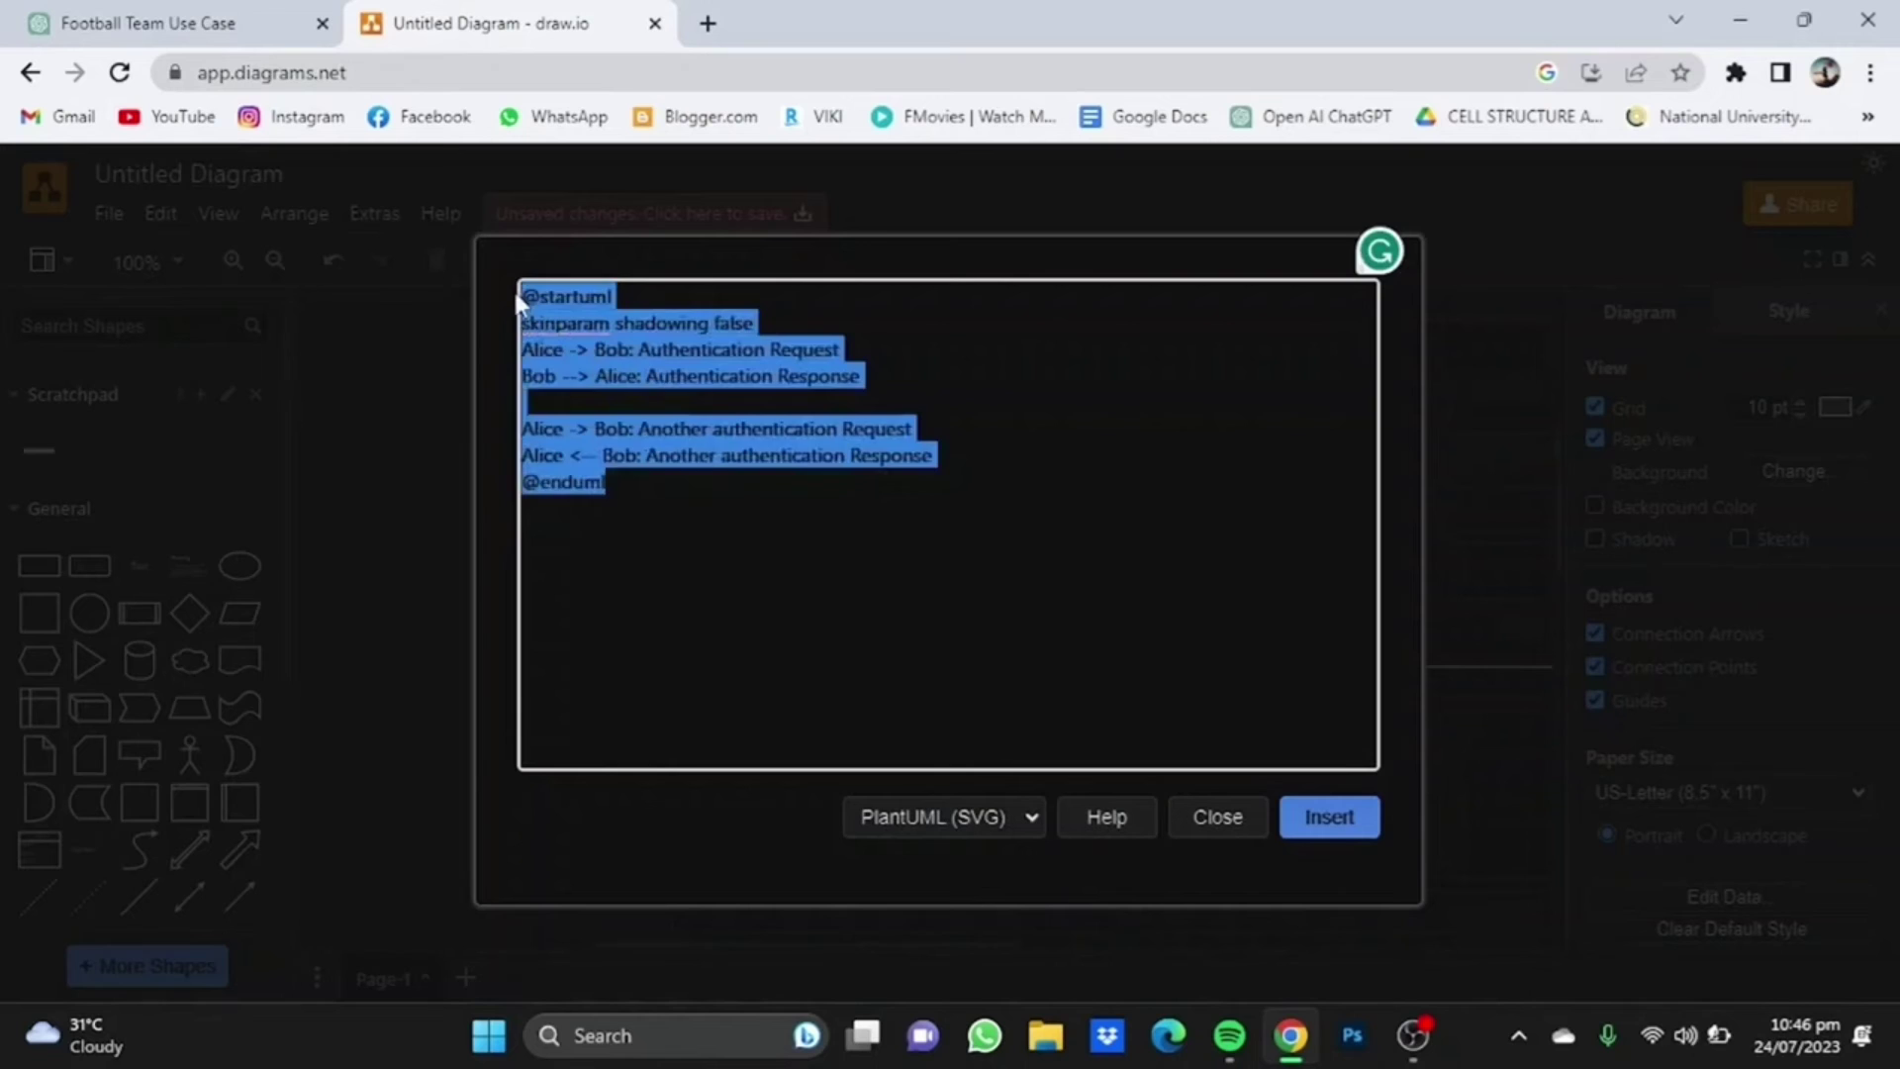
key("BackSpace")
right_click(537, 300)
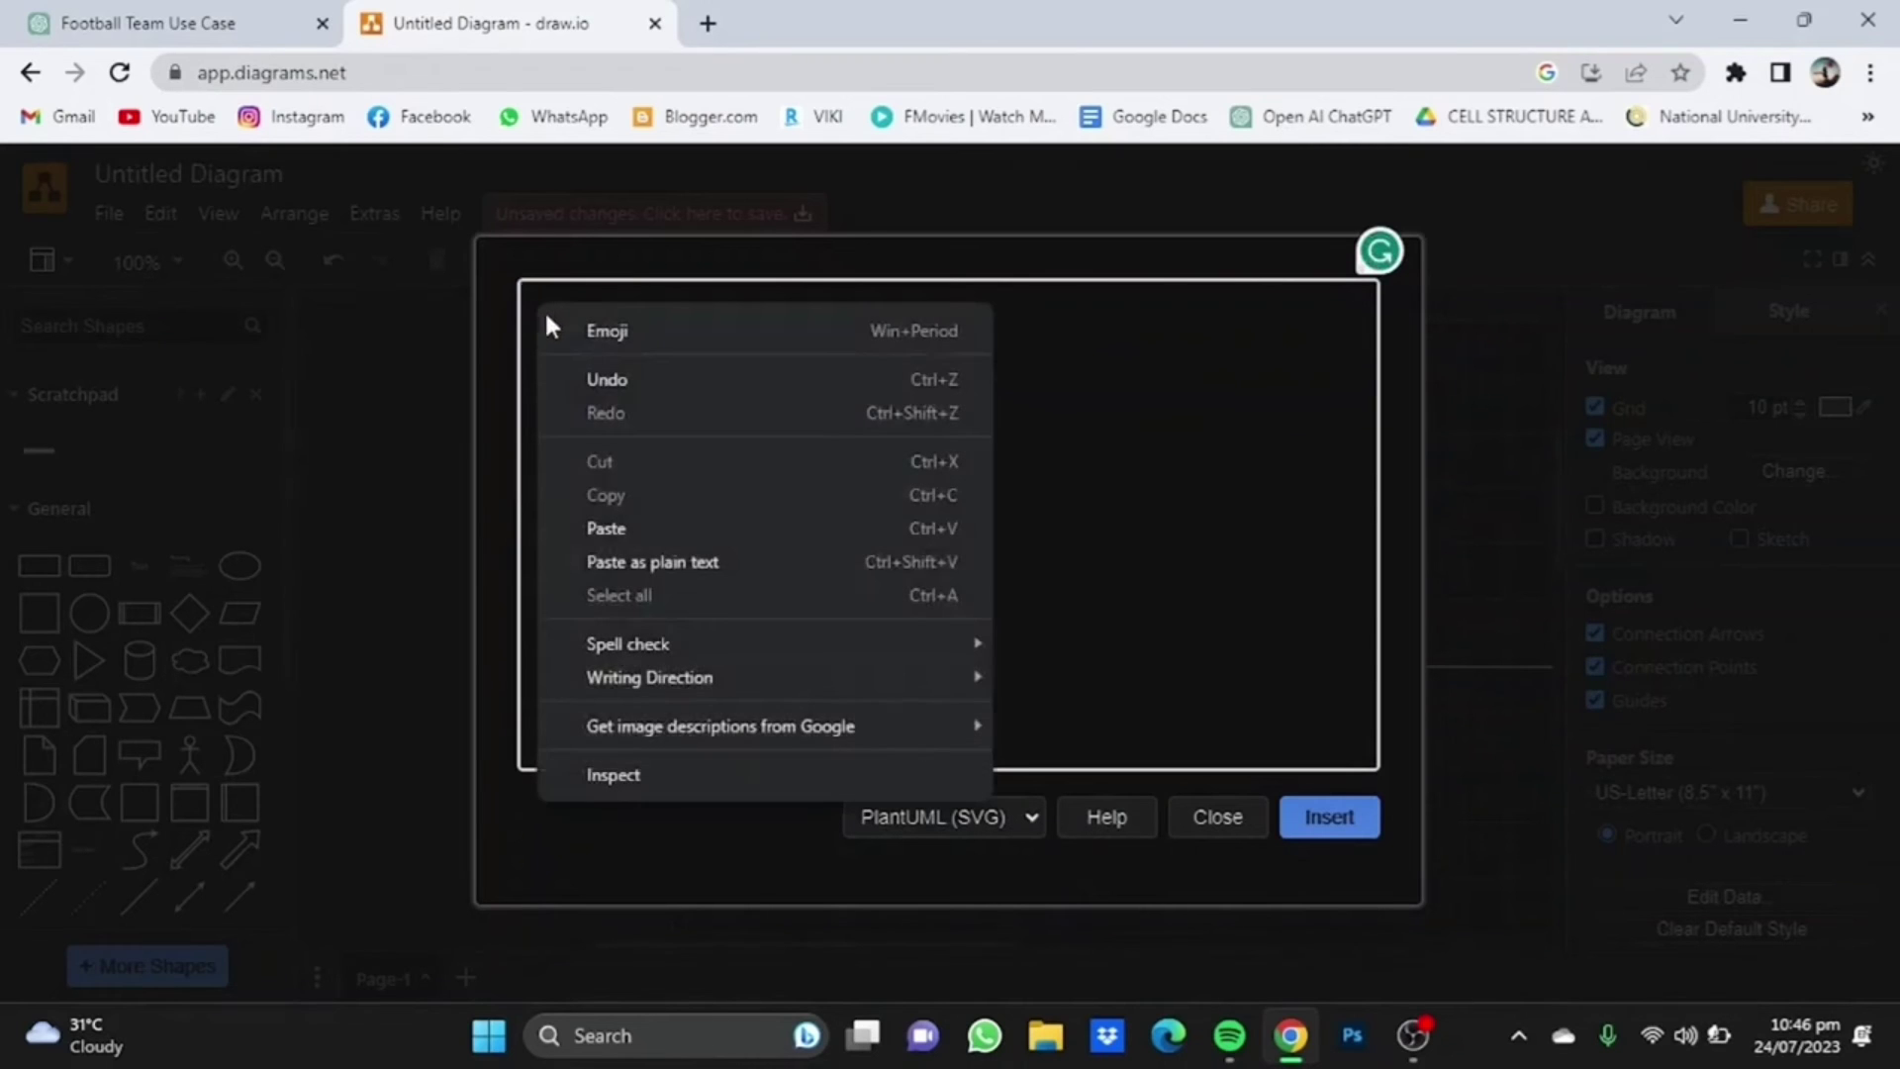
left_click(650, 518)
left_click(1332, 816)
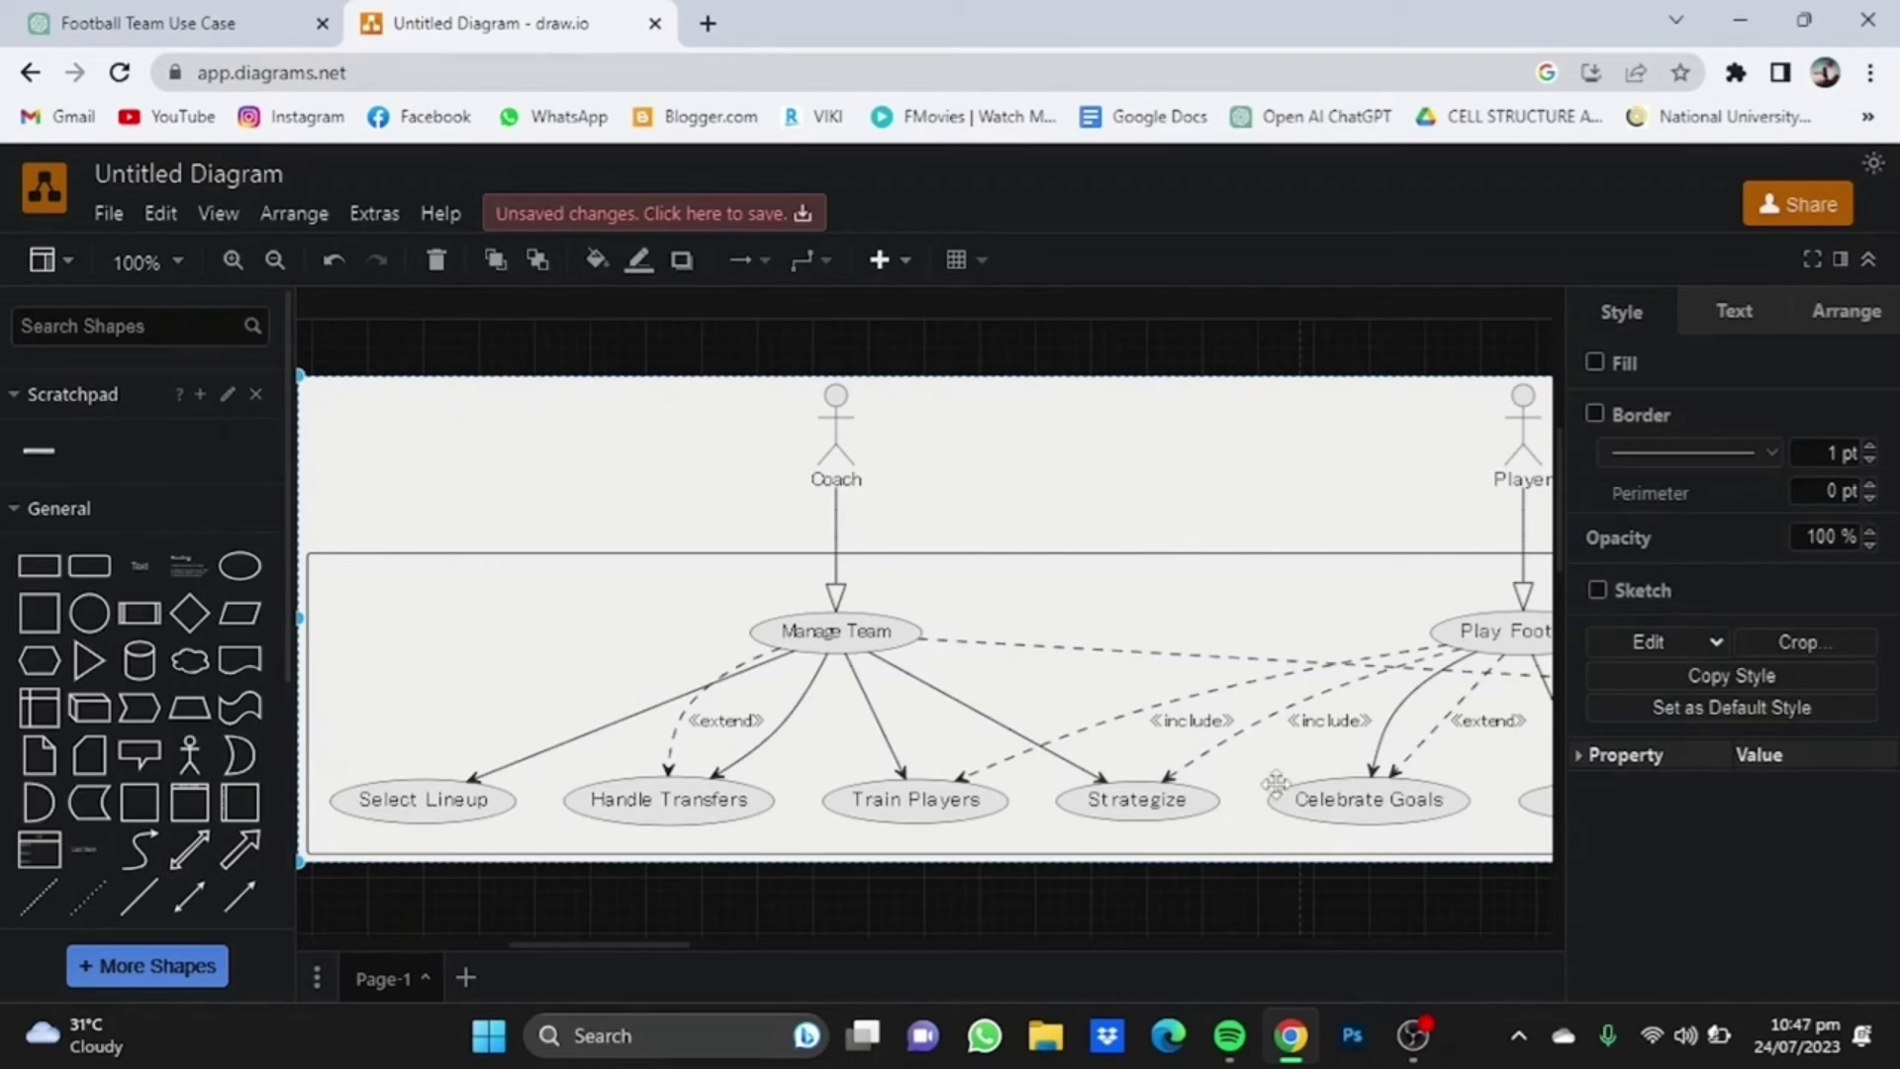
Step: Drag the diagram left repeatedly until TeamManager's Manage Operations use cases are visible
left_click_drag(1166, 555, 522, 429)
left_click_drag(1108, 506, 333, 572)
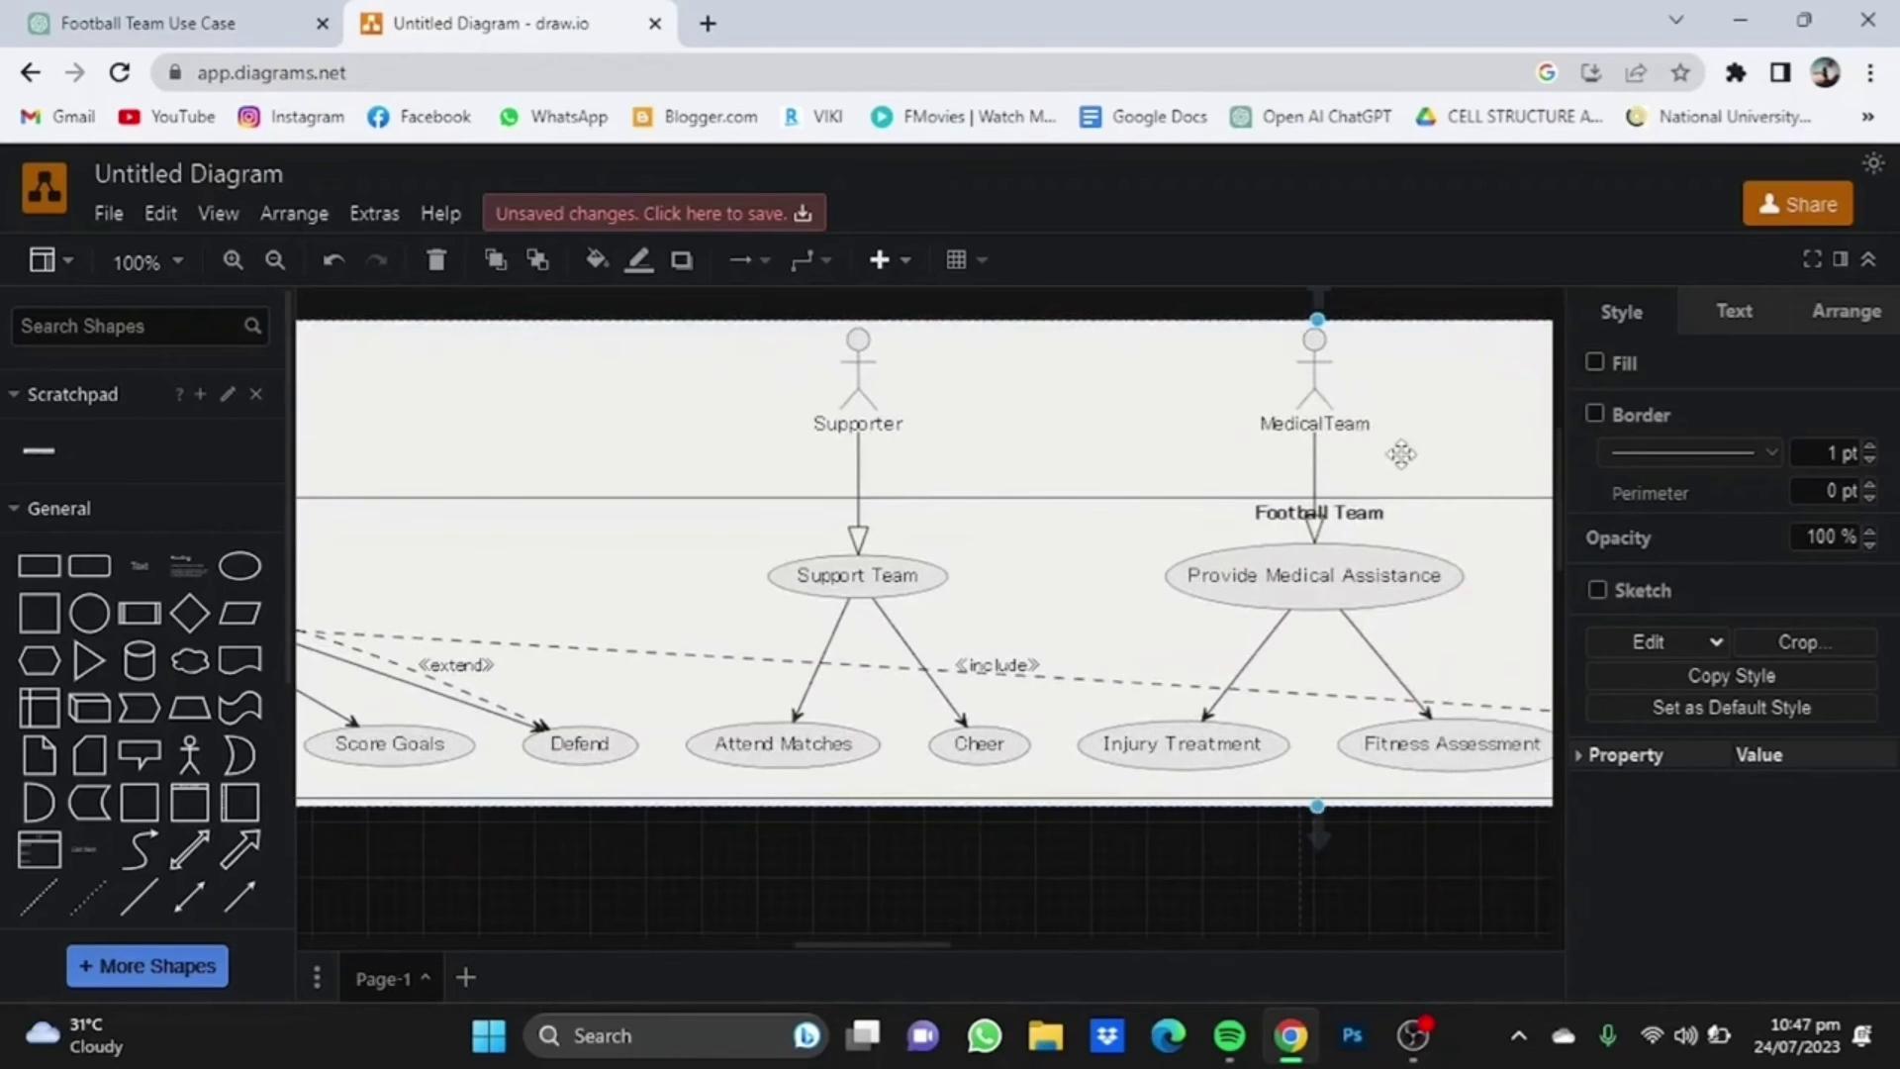
left_click_drag(1400, 446, 683, 460)
left_click_drag(1451, 495, 881, 511)
left_click_drag(1296, 493, 1001, 489)
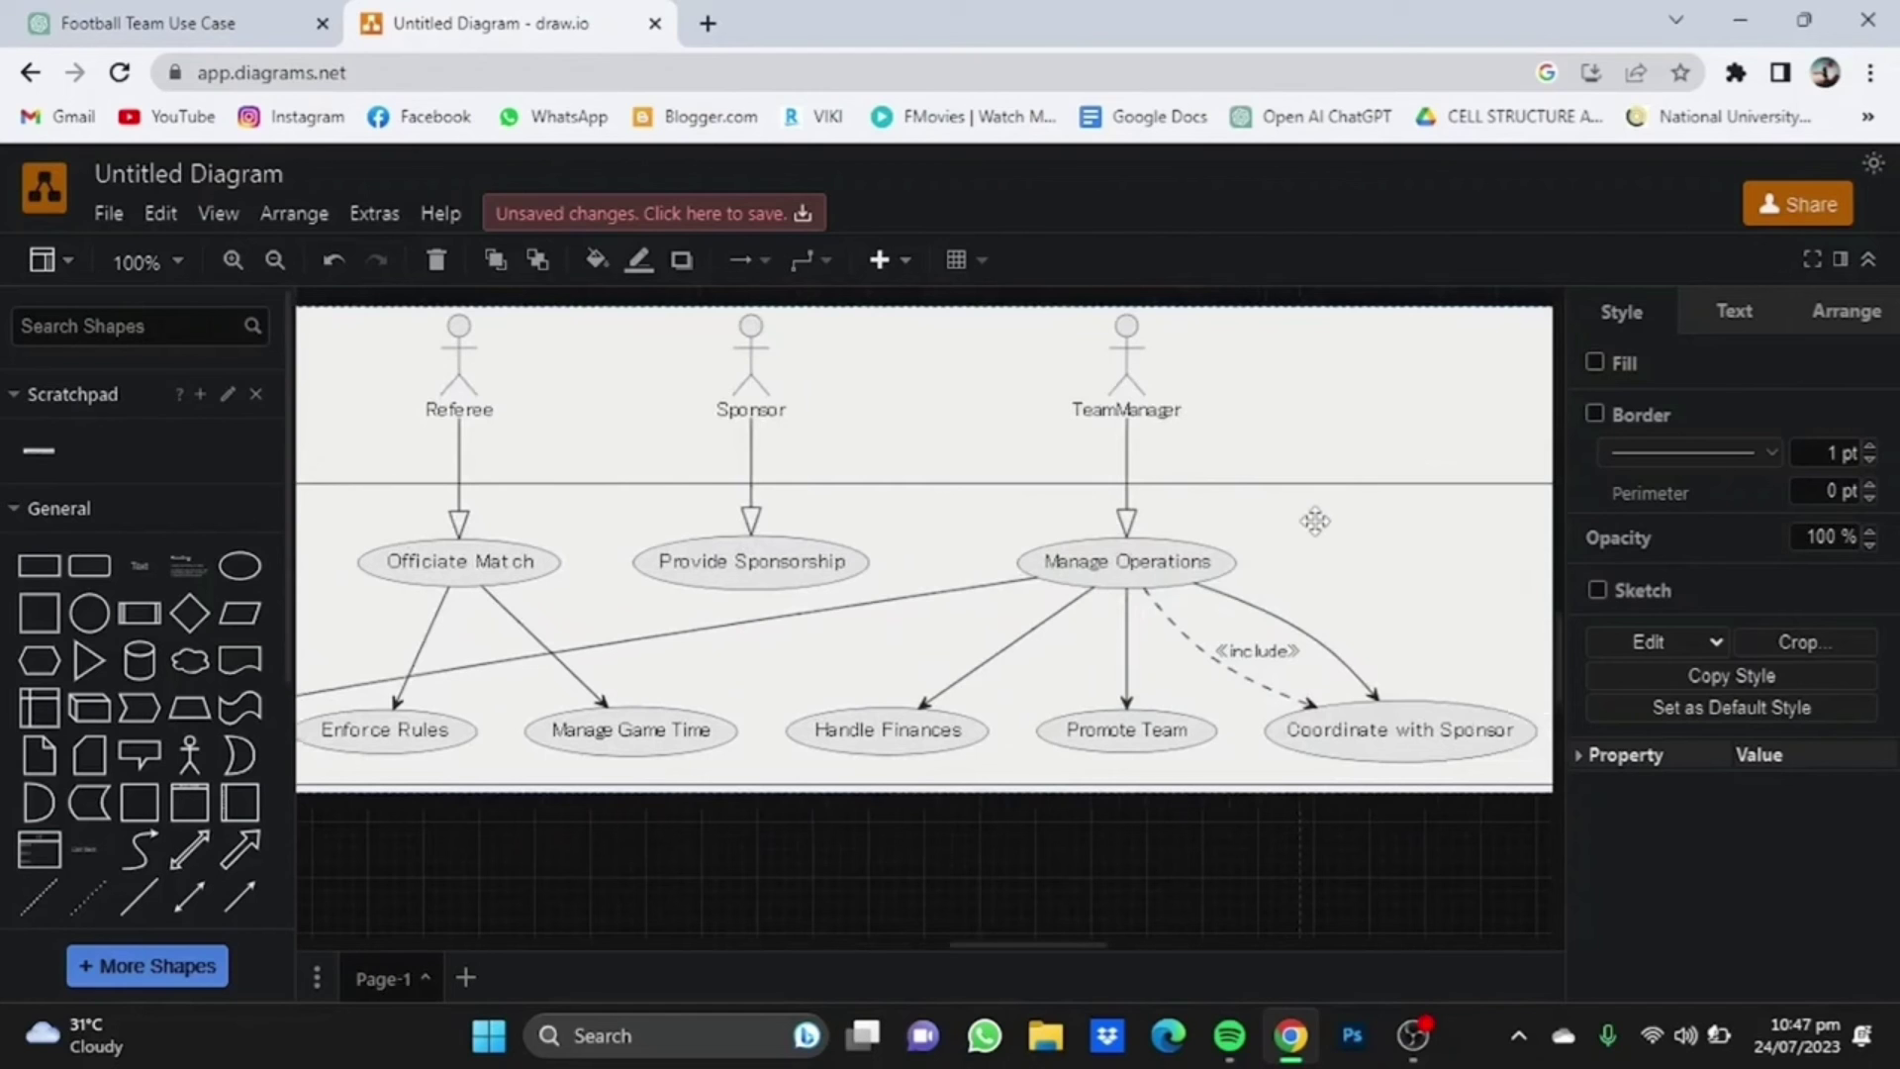
left_click_drag(1316, 521, 1089, 493)
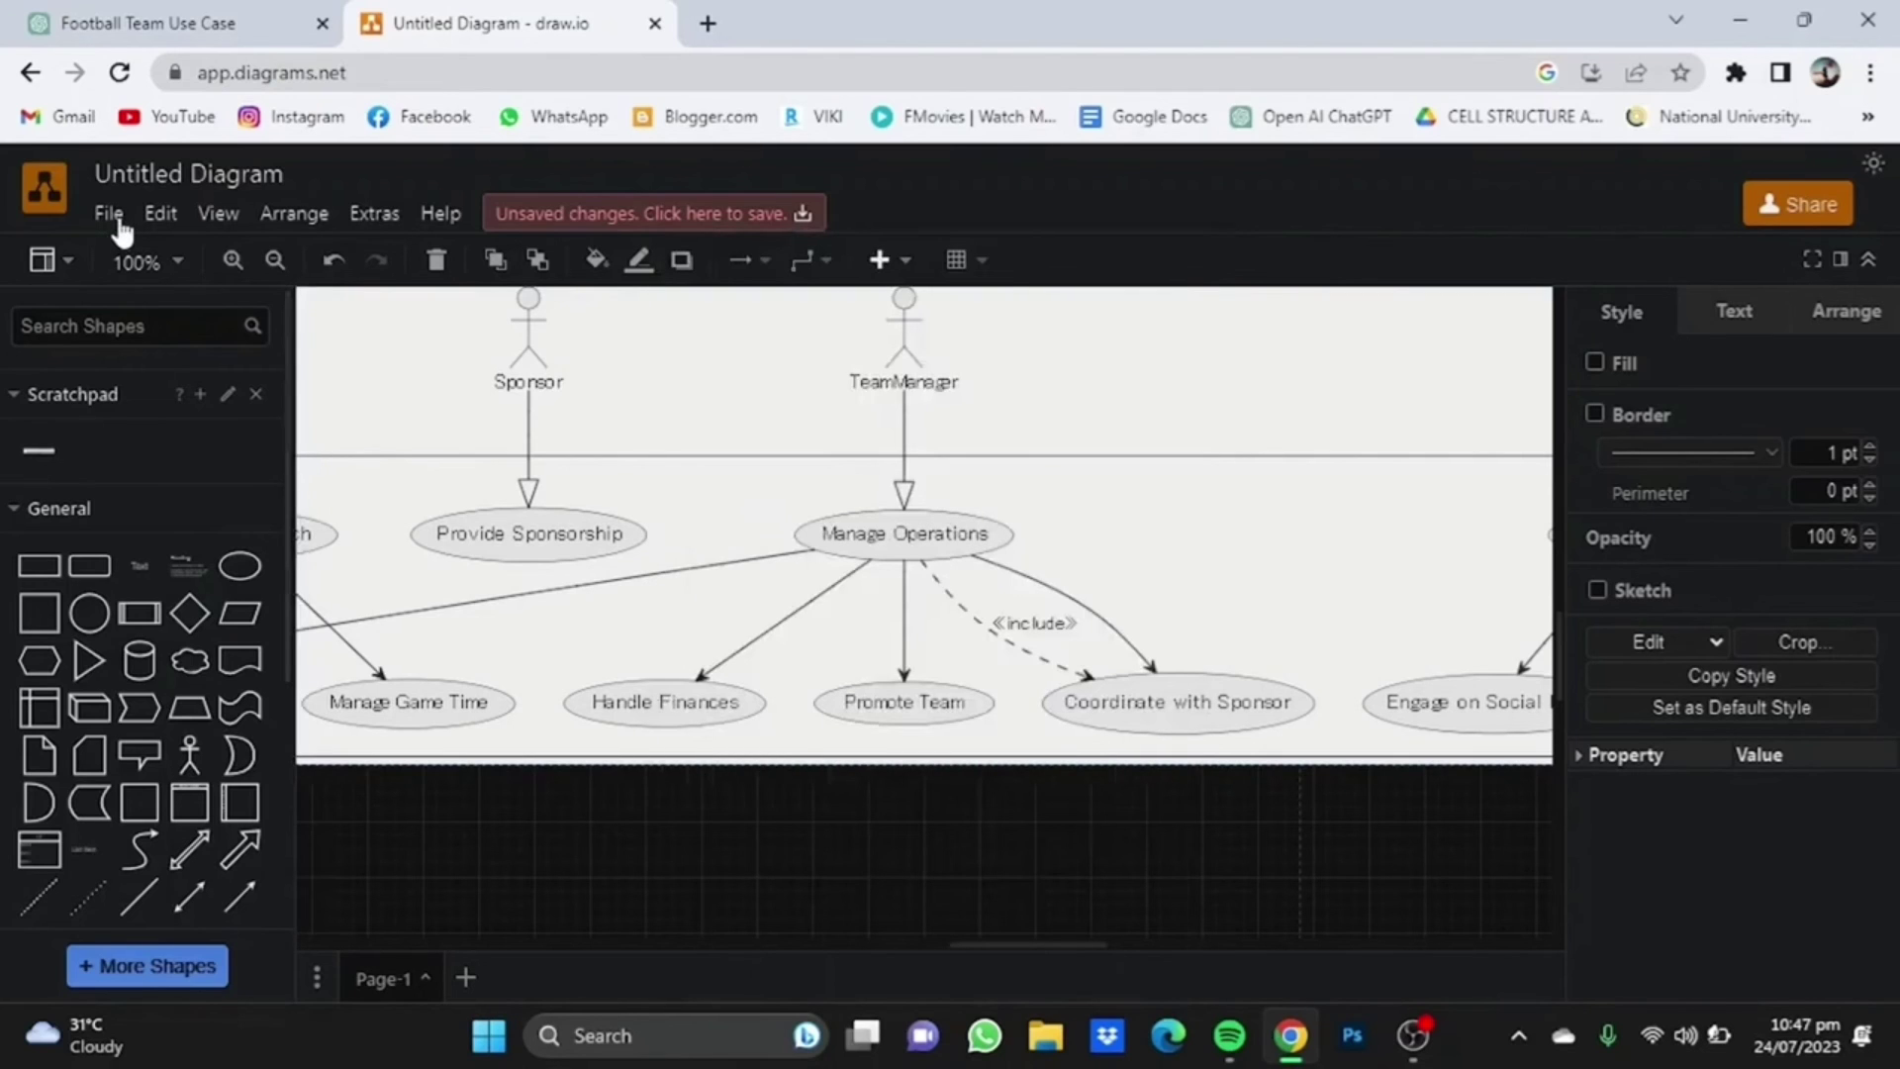
left_click(111, 213)
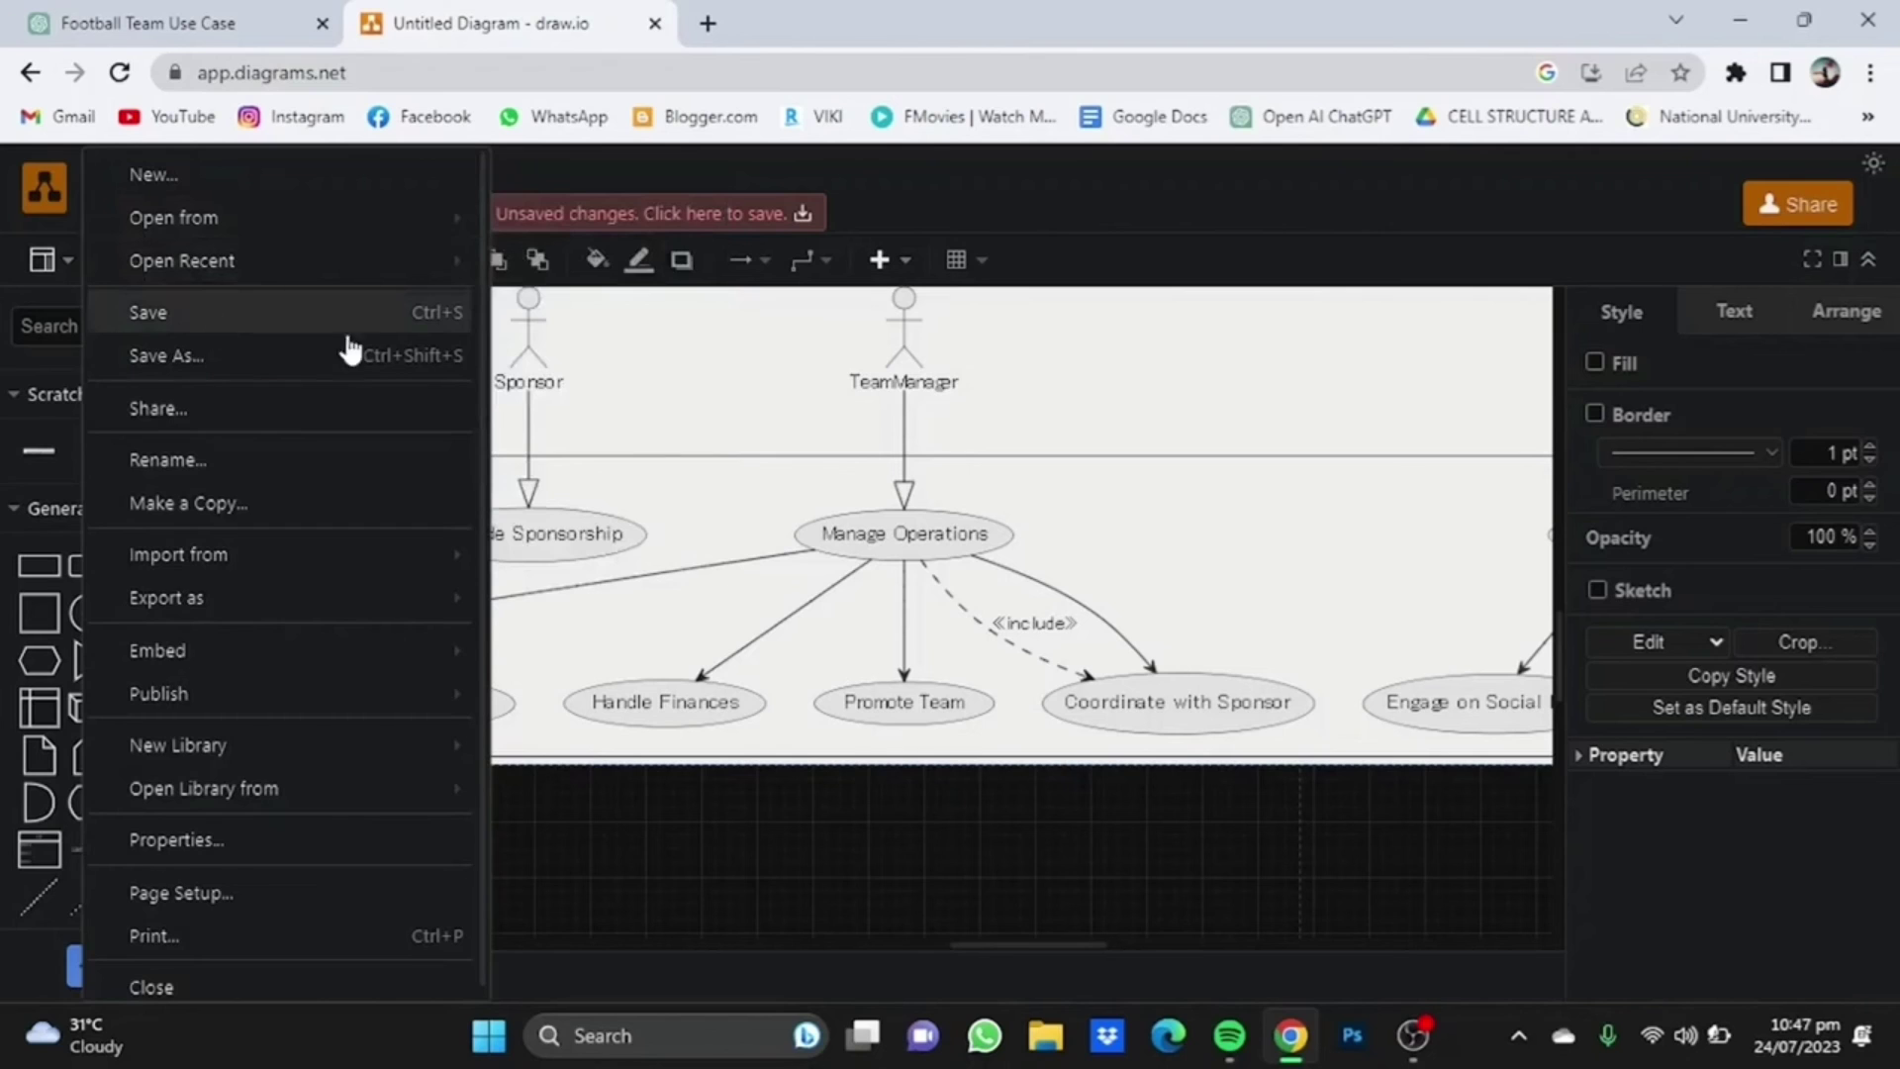
left_click(984, 799)
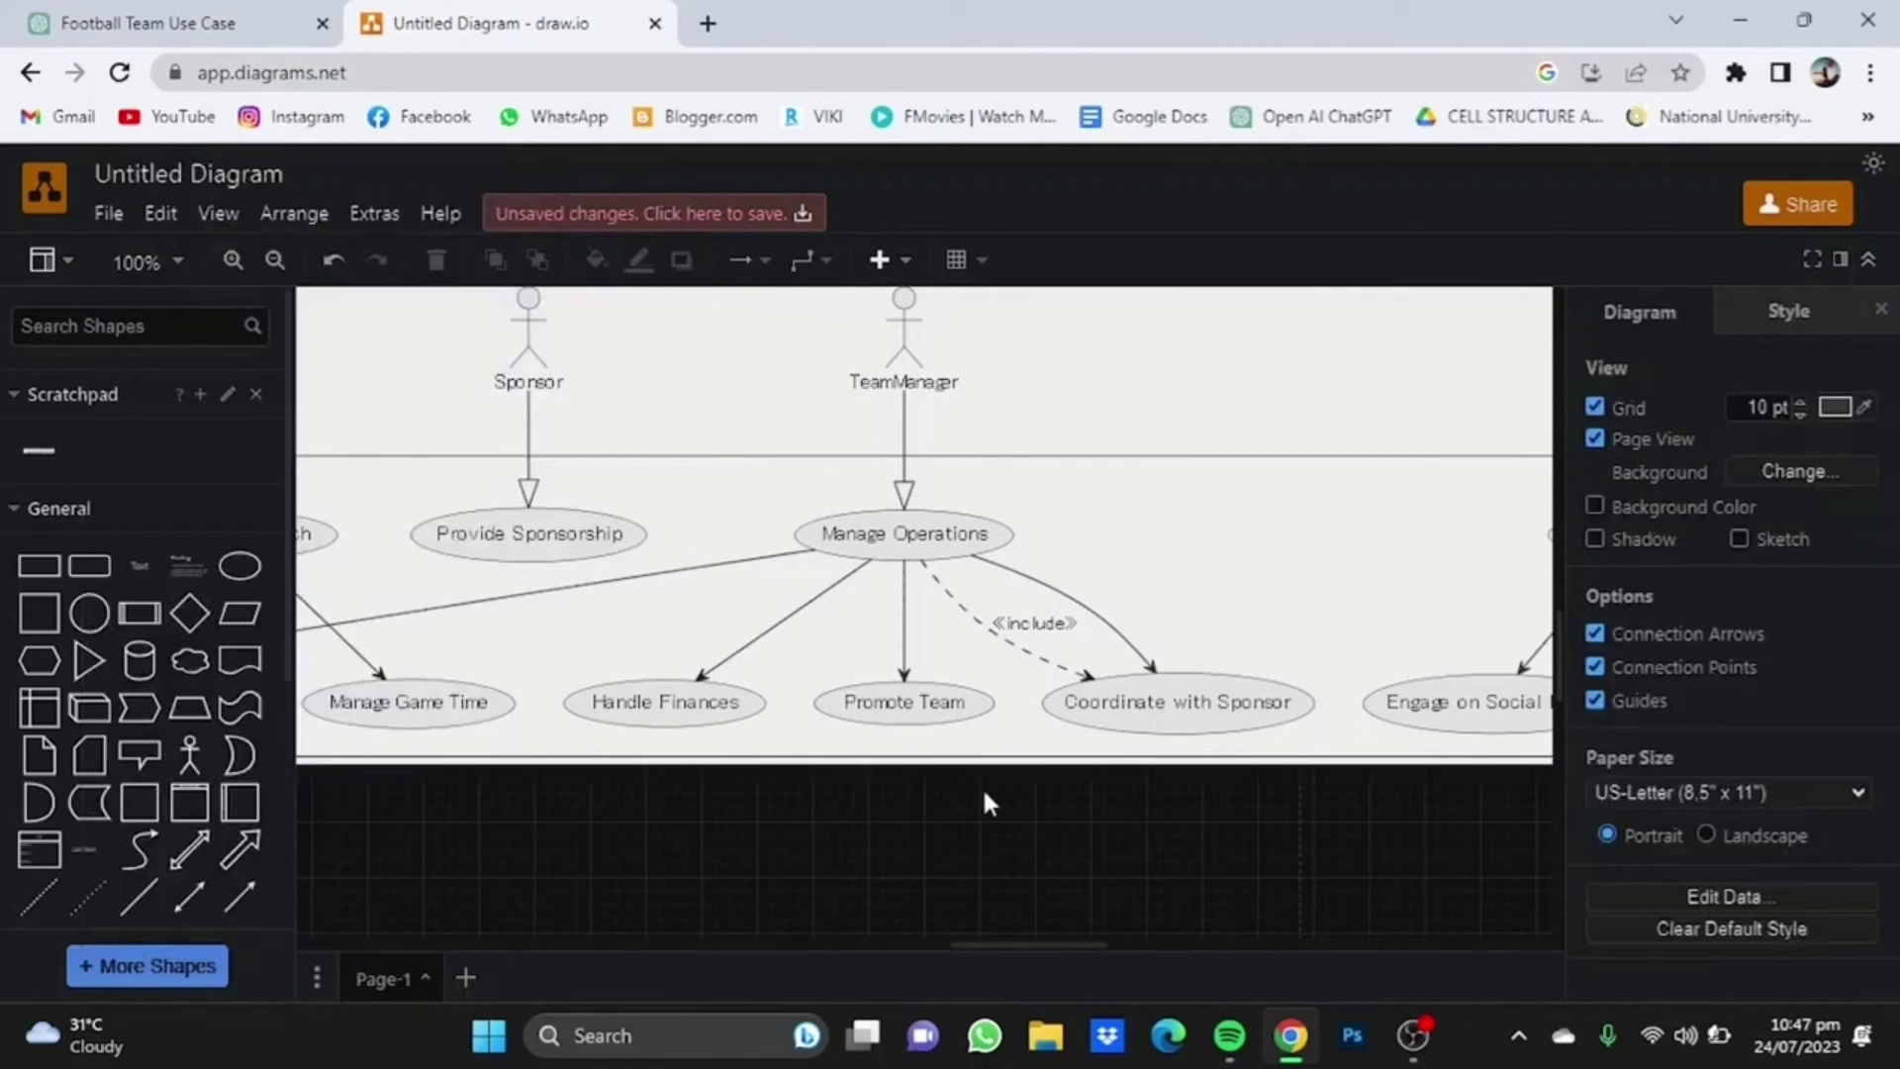